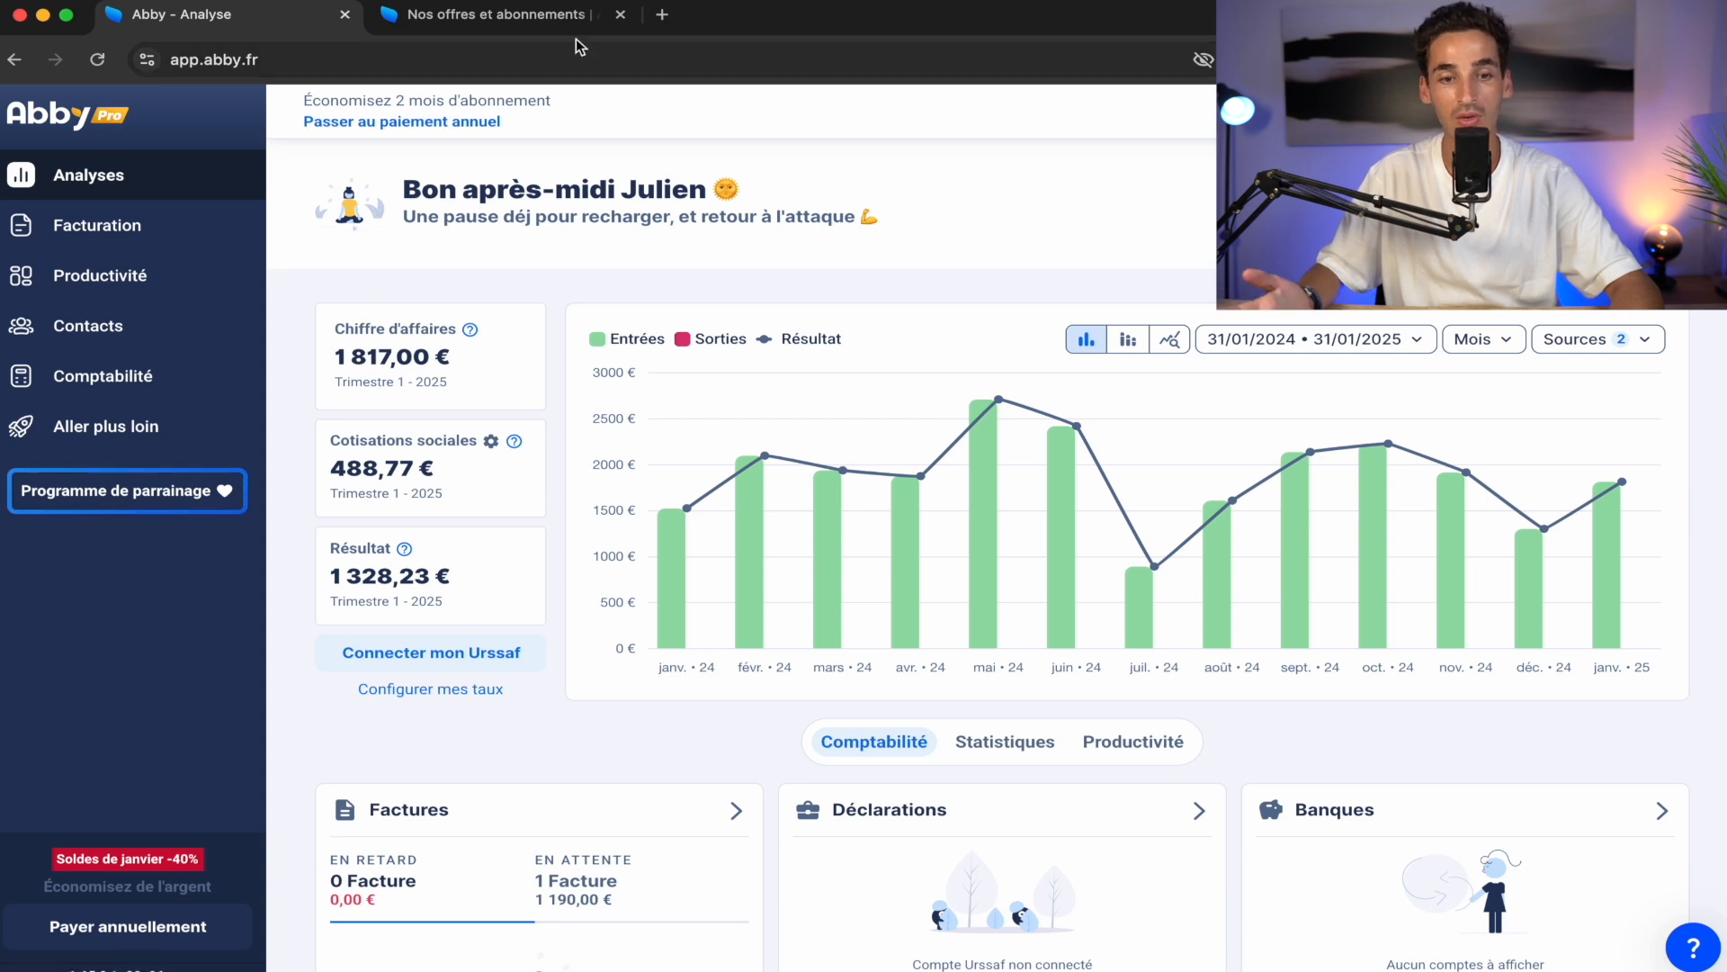
Review Abby's monthly pricing plans, comparing the Basique, Start, Pro and Business offers and their included features
left_click(519, 23)
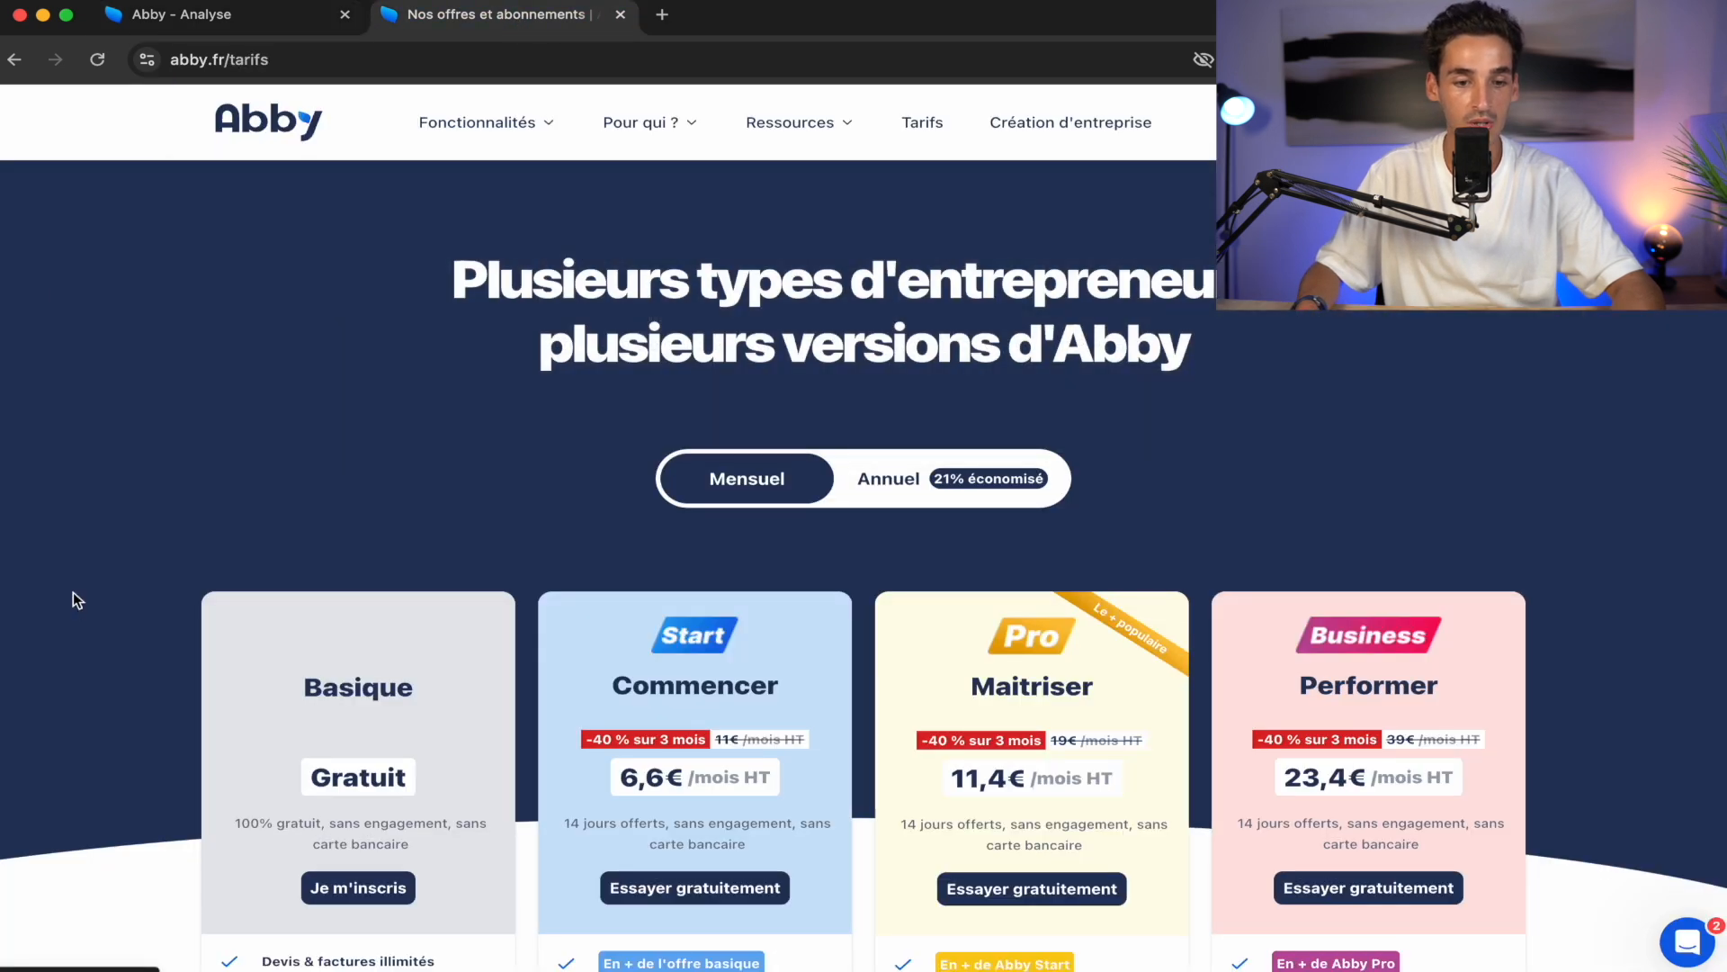
scroll(74, 595, "down", 5)
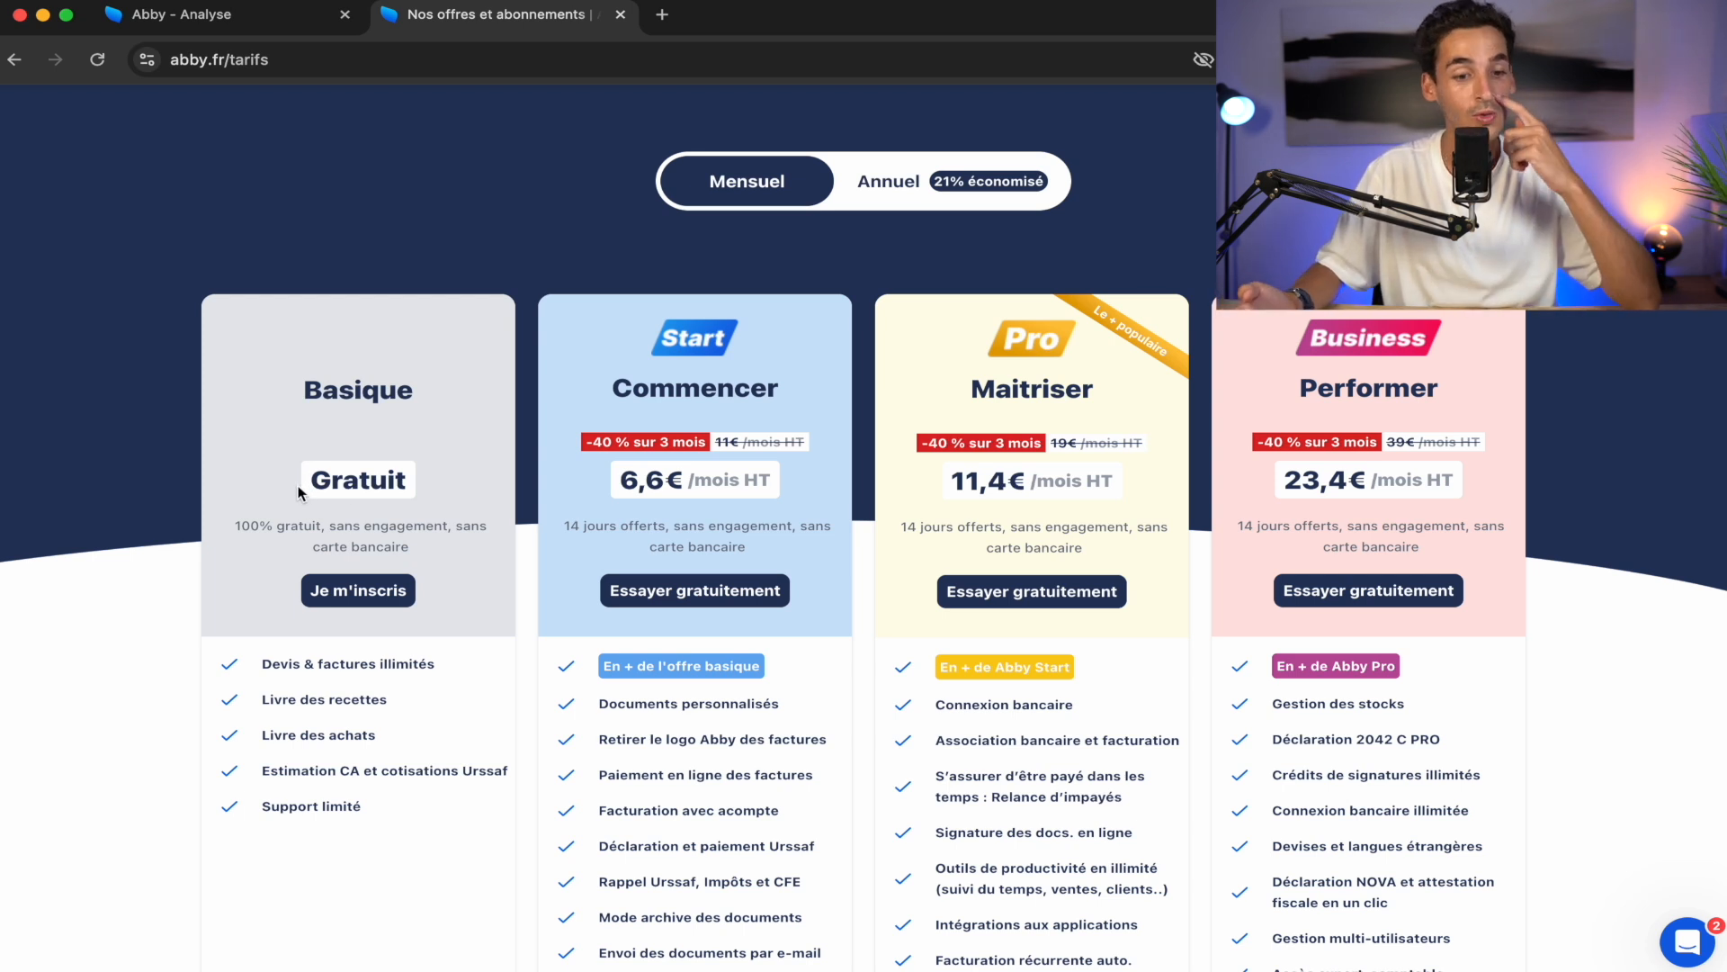
scroll(299, 490, "down", 1)
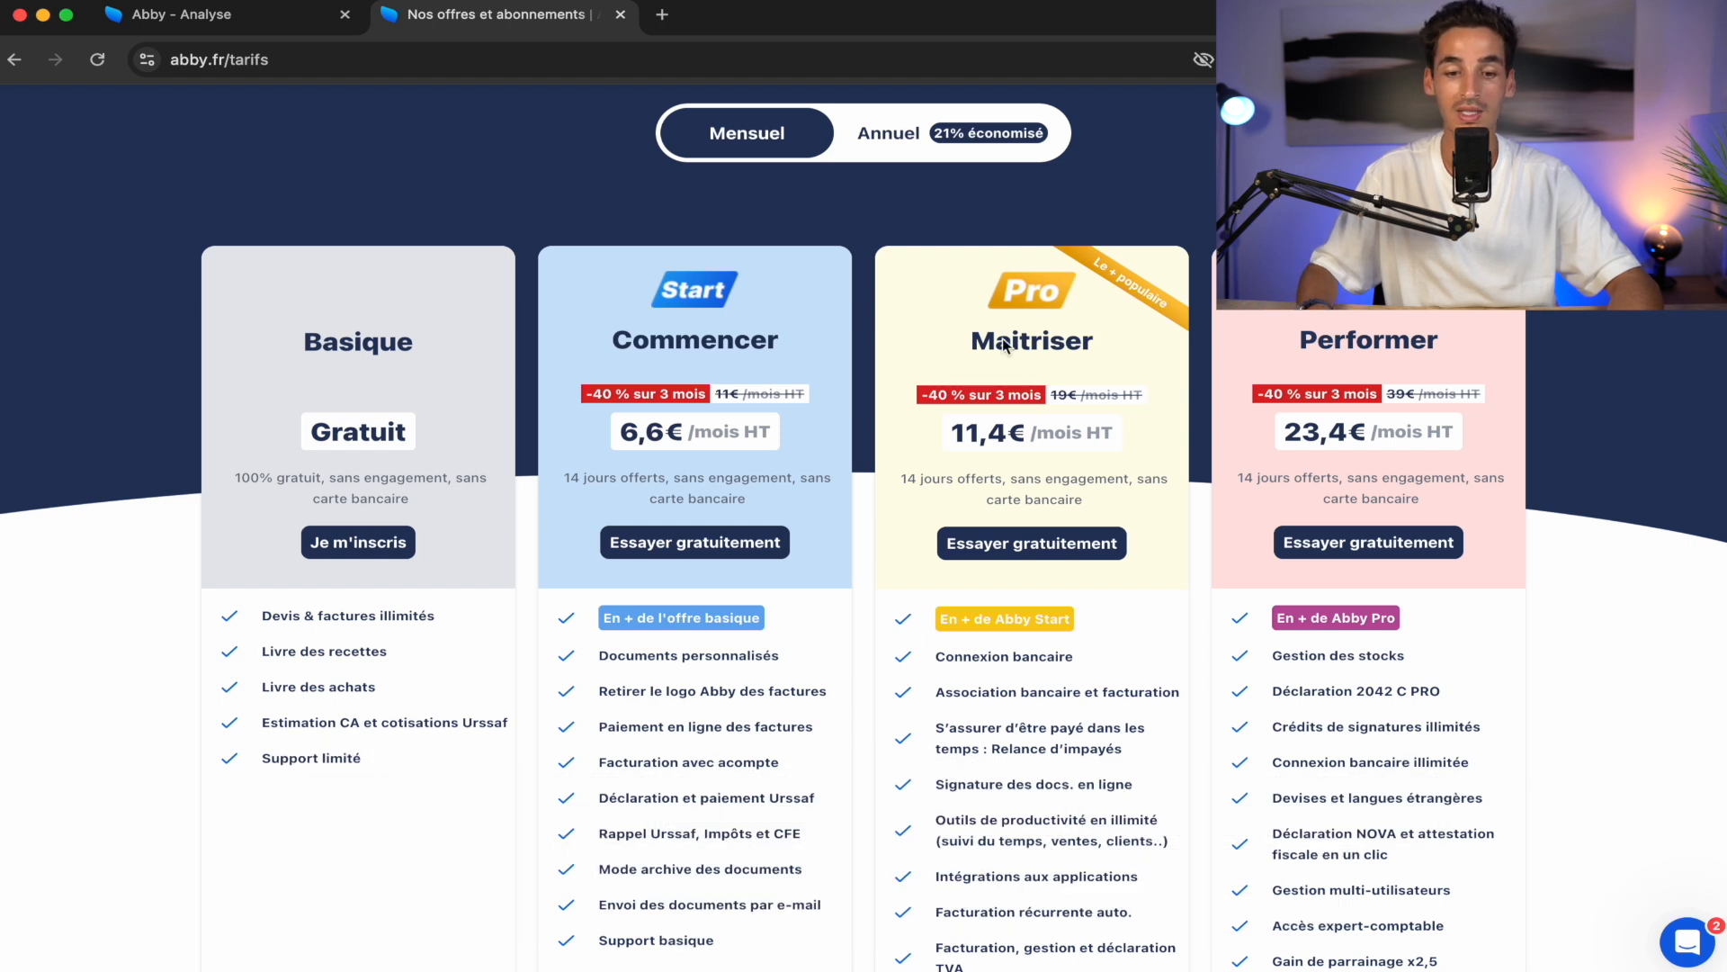
scroll(1003, 342, "down", 2)
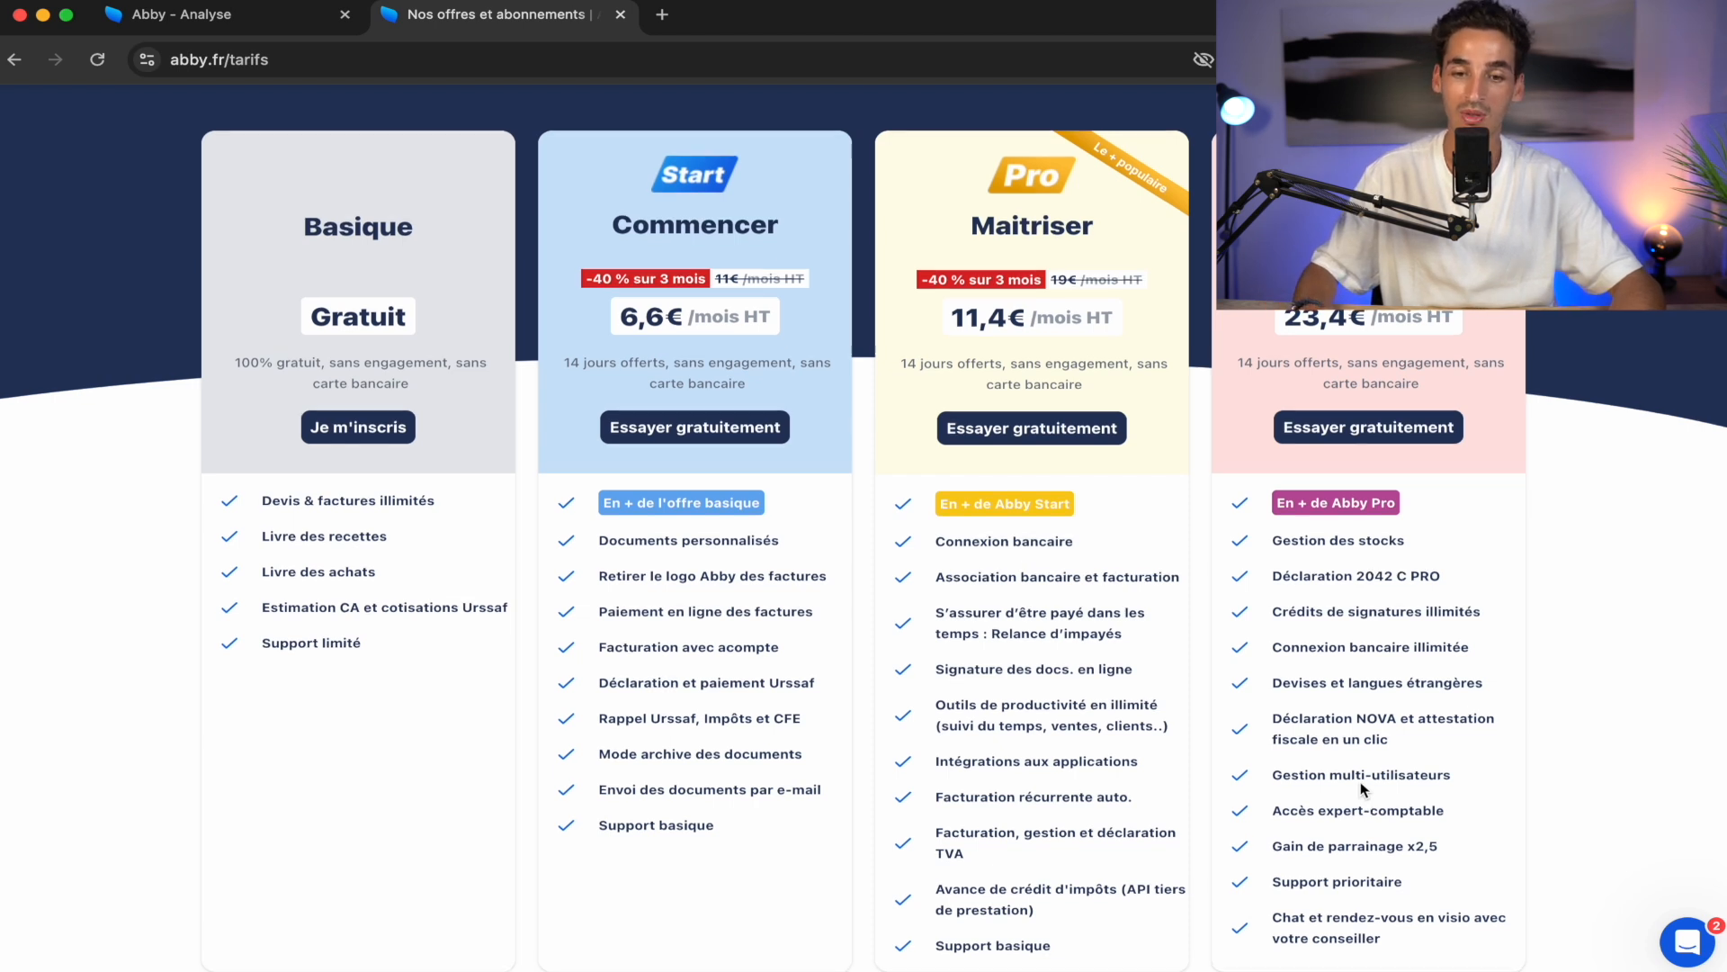
scroll(1363, 789, "up", 2)
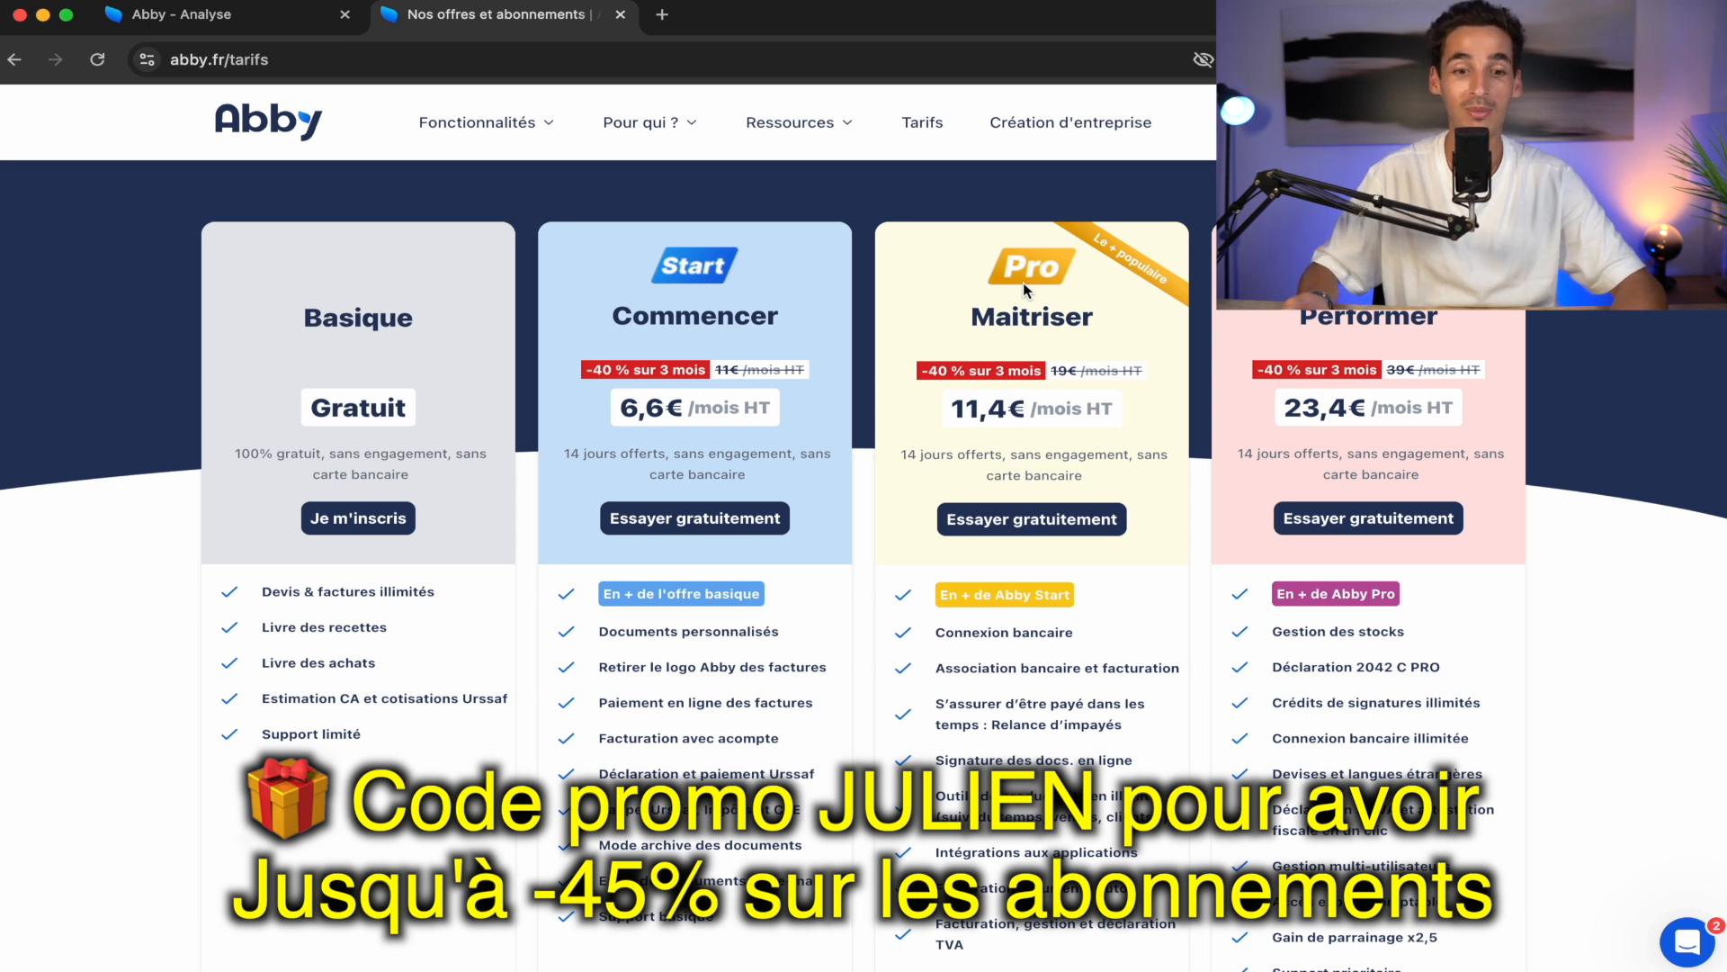
scroll(754, 384, "up", 2)
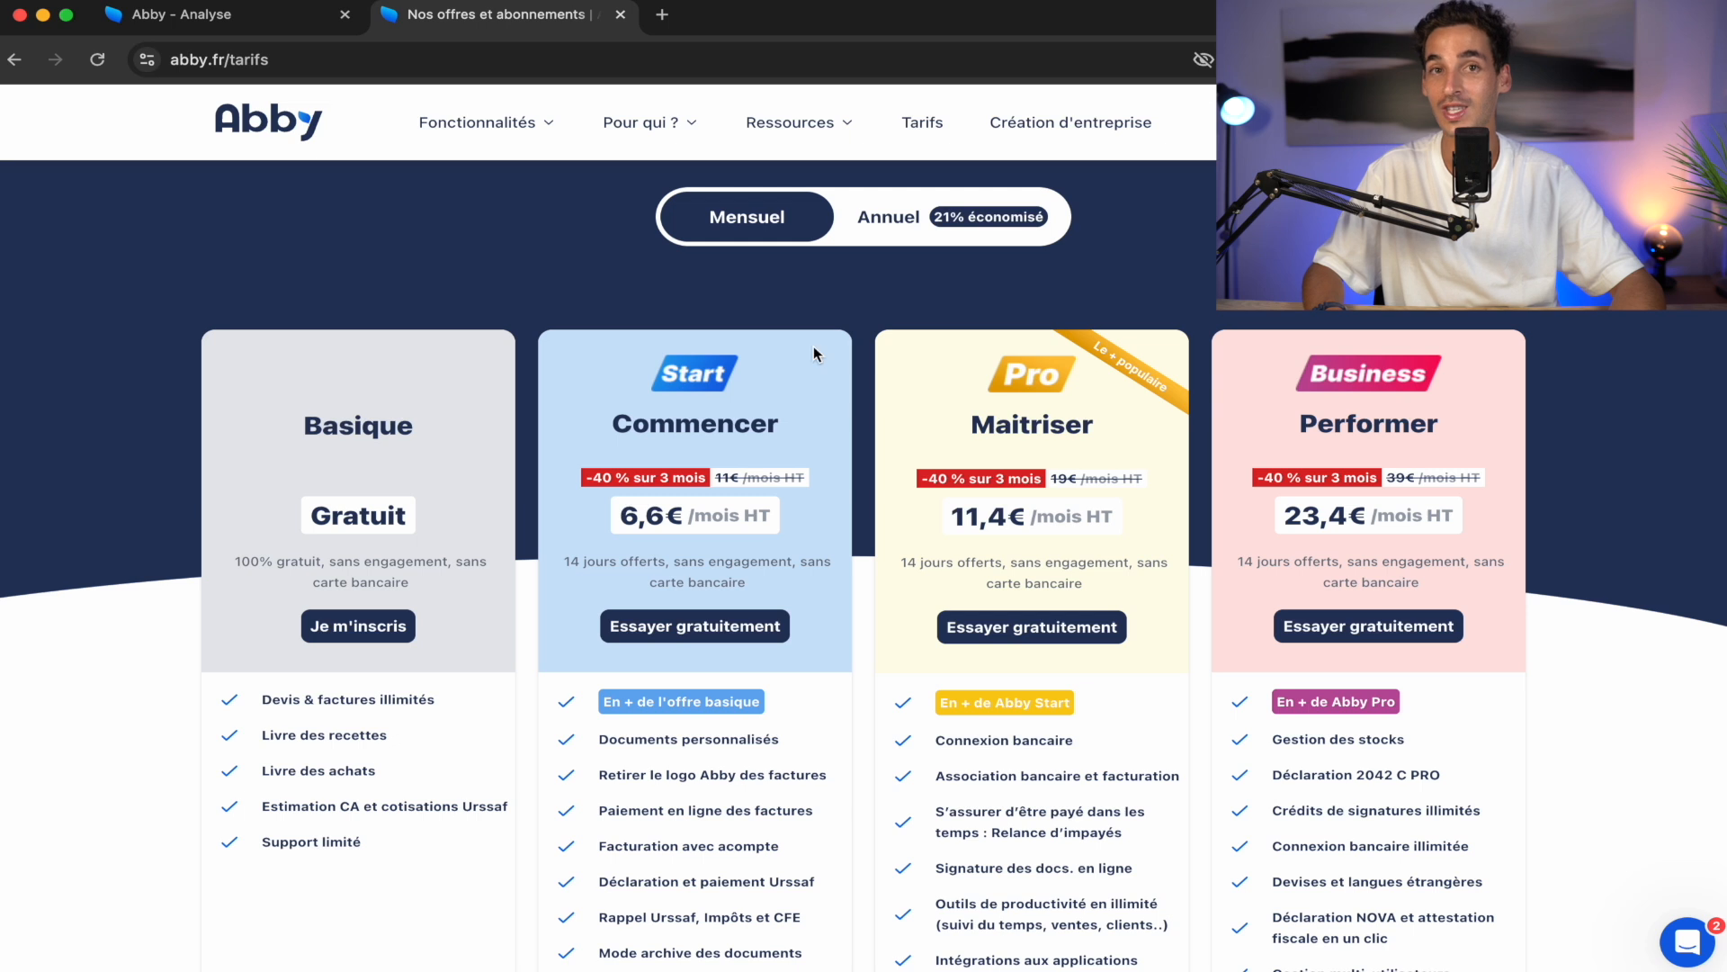
Return to the Abby dashboard and inspect the monthly income figures in the revenue chart
left_click(194, 15)
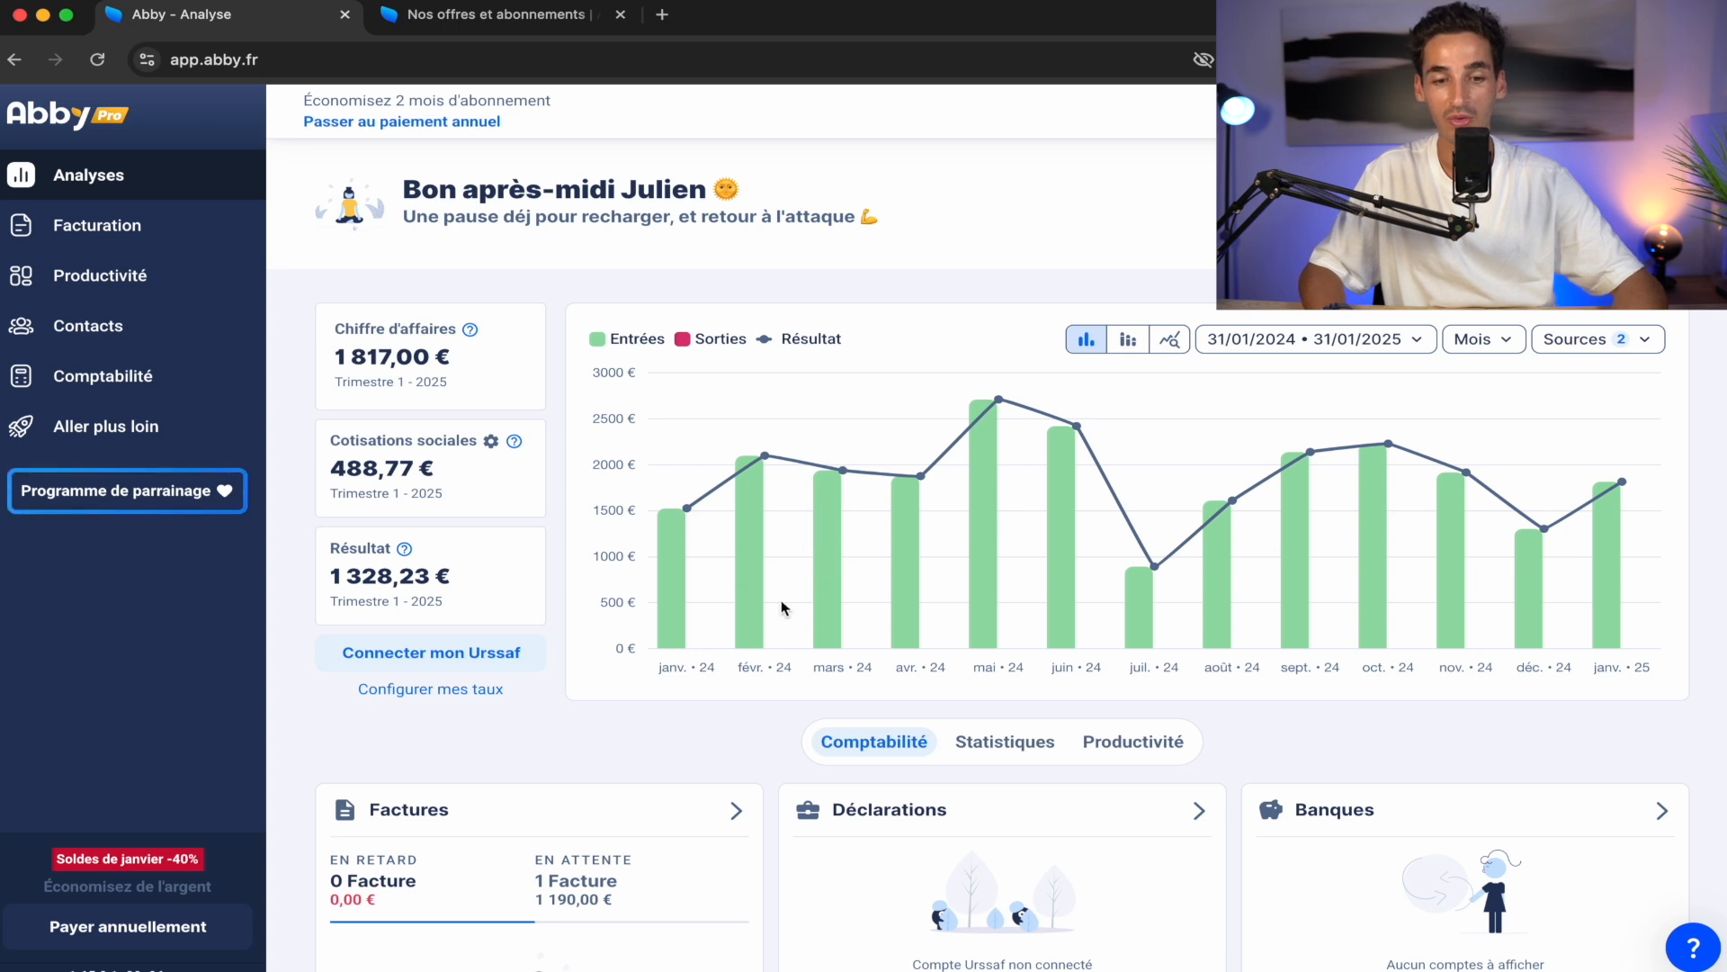
mouse_move(832, 580)
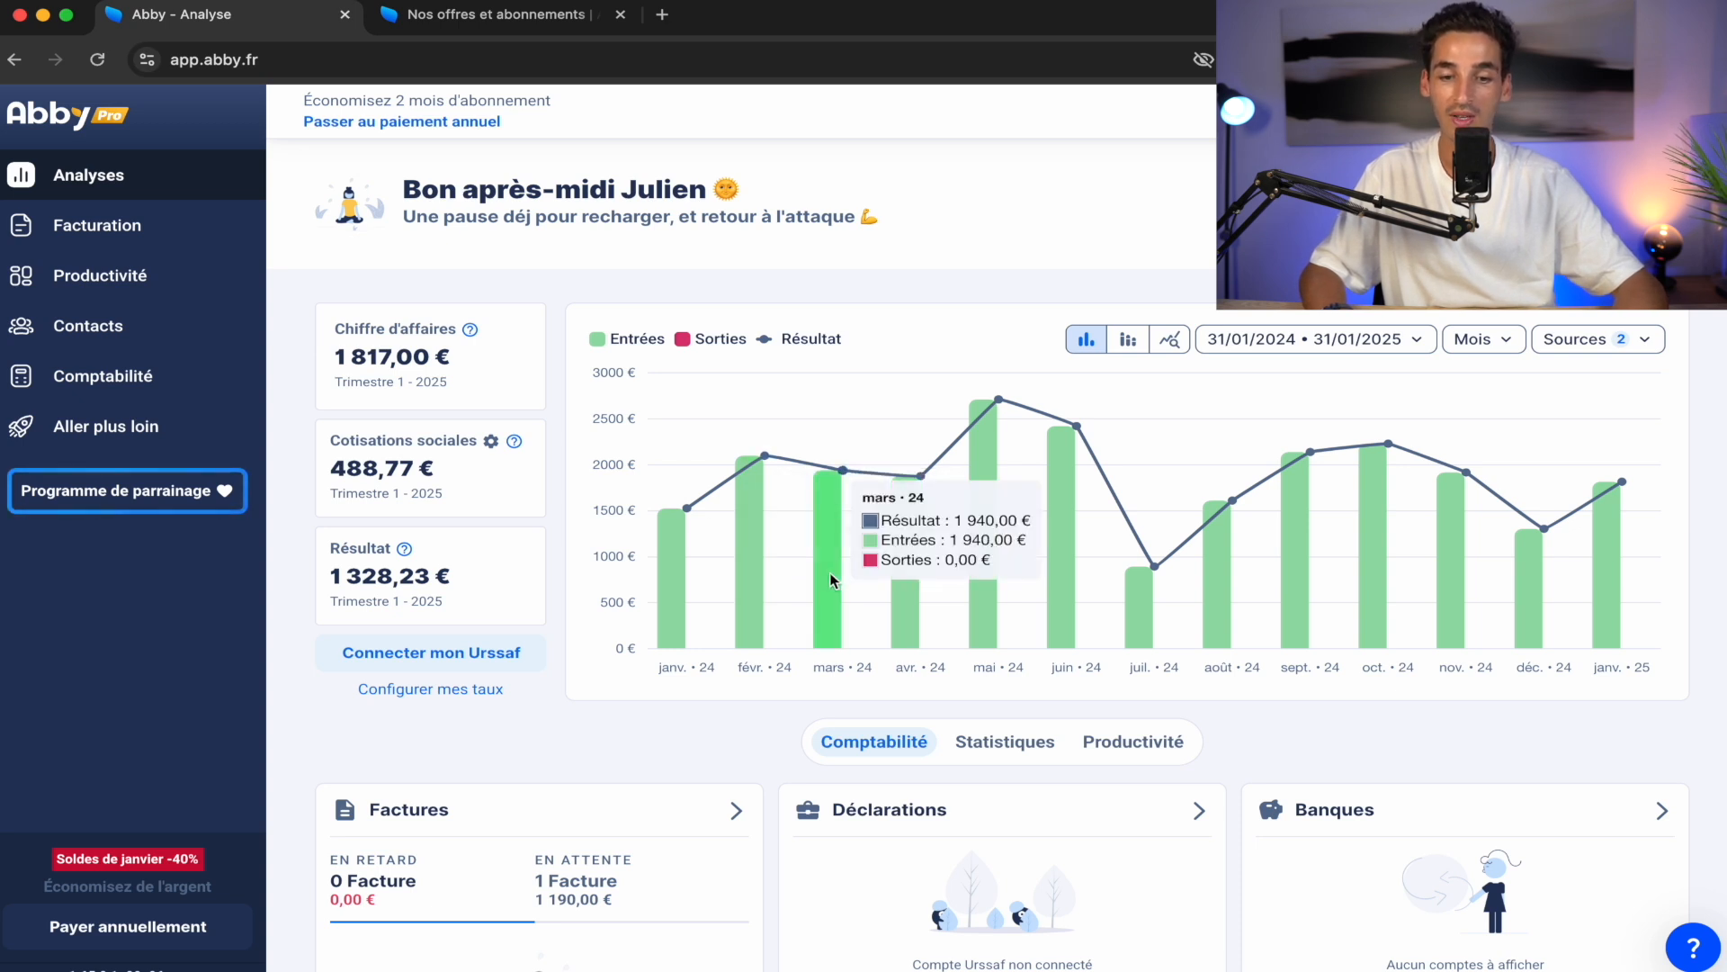
mouse_move(1148, 598)
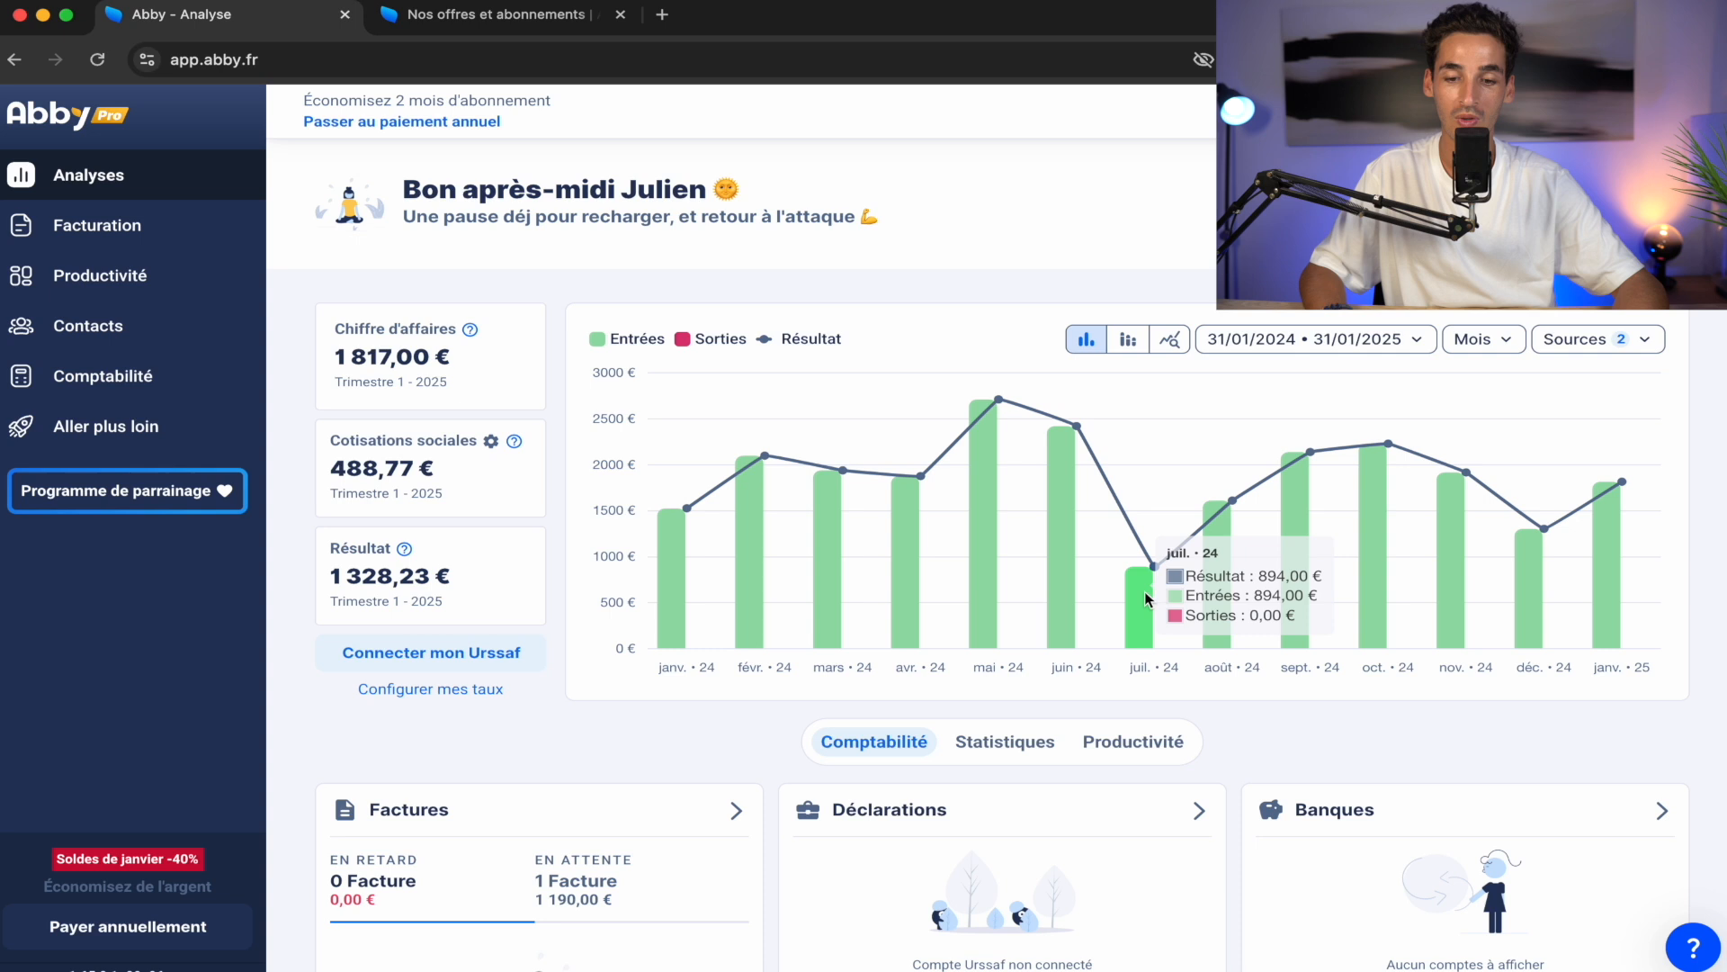
mouse_move(1376, 526)
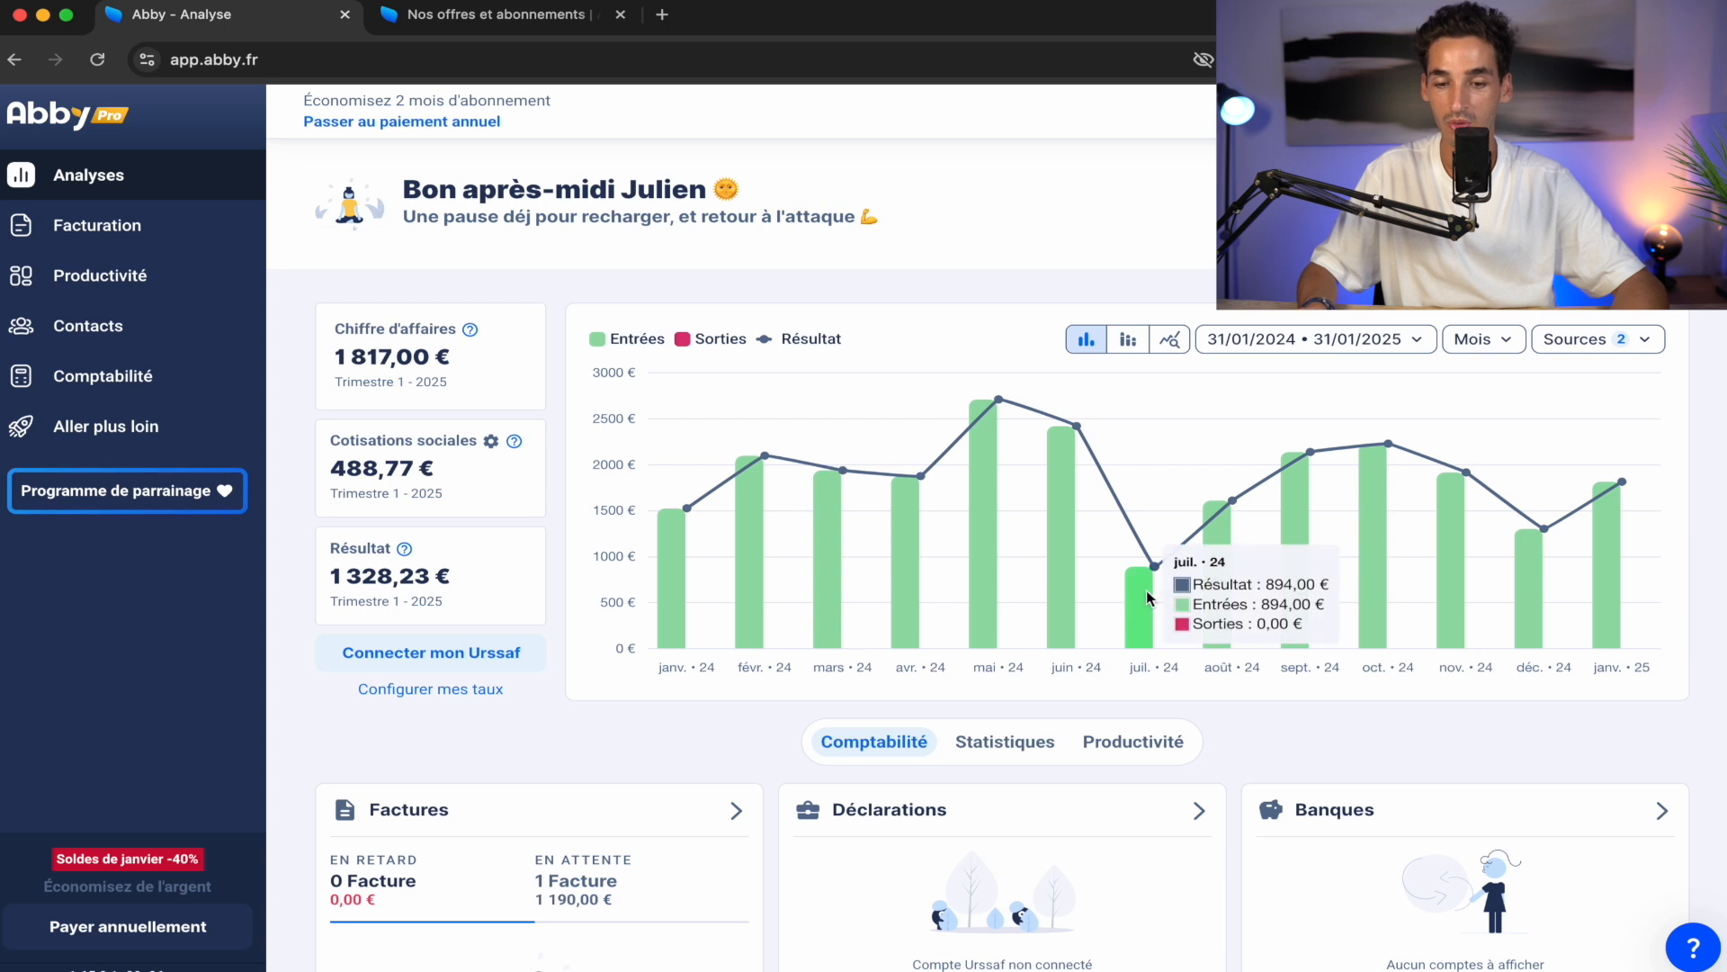
mouse_move(1531, 601)
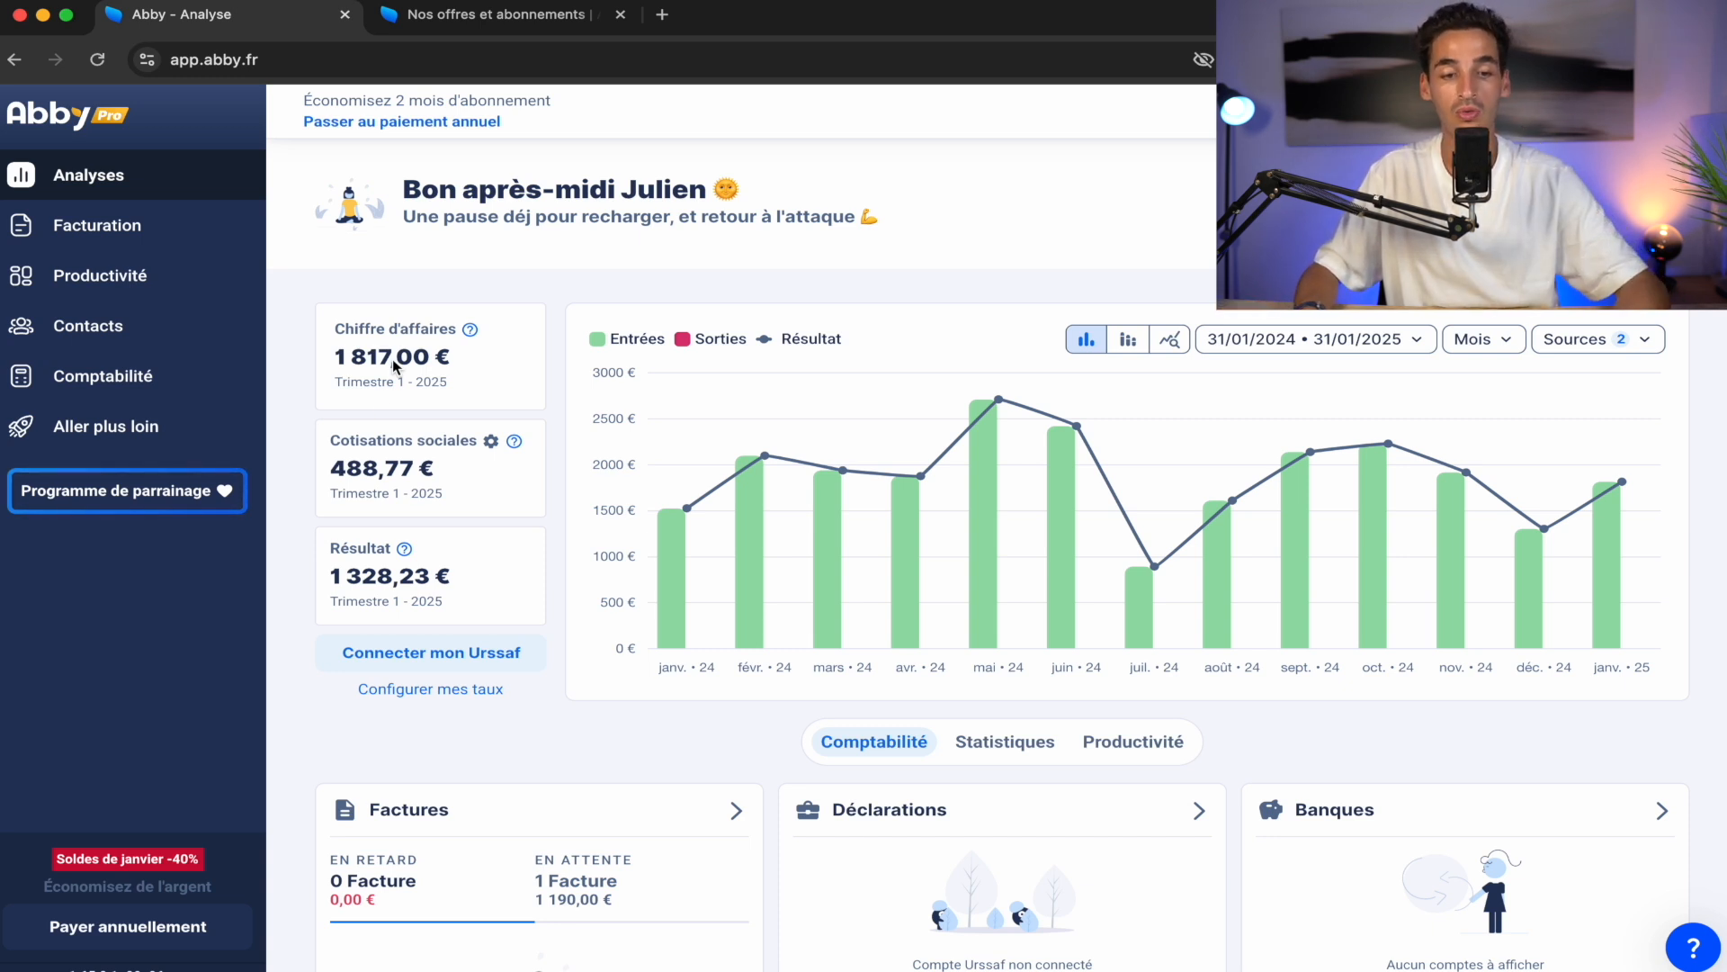
Examine the quarterly social contributions and result figures in the dashboard summary cards
left_click_drag(332, 472, 439, 477)
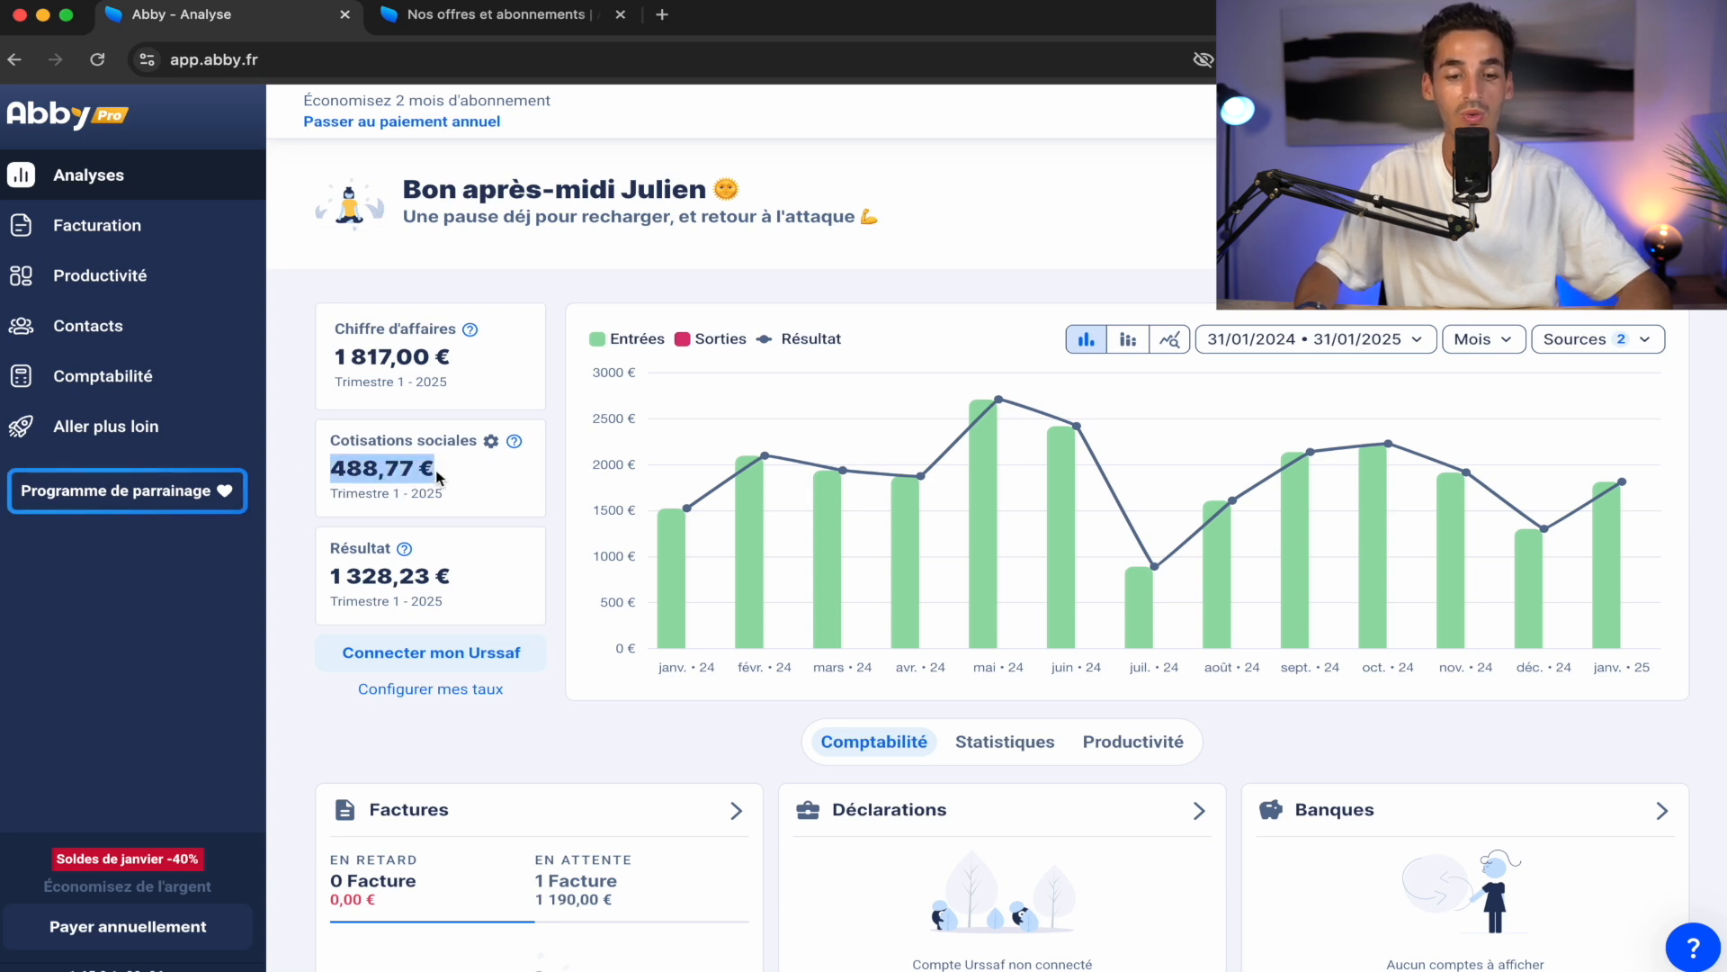
left_click(439, 477)
left_click_drag(331, 576, 511, 579)
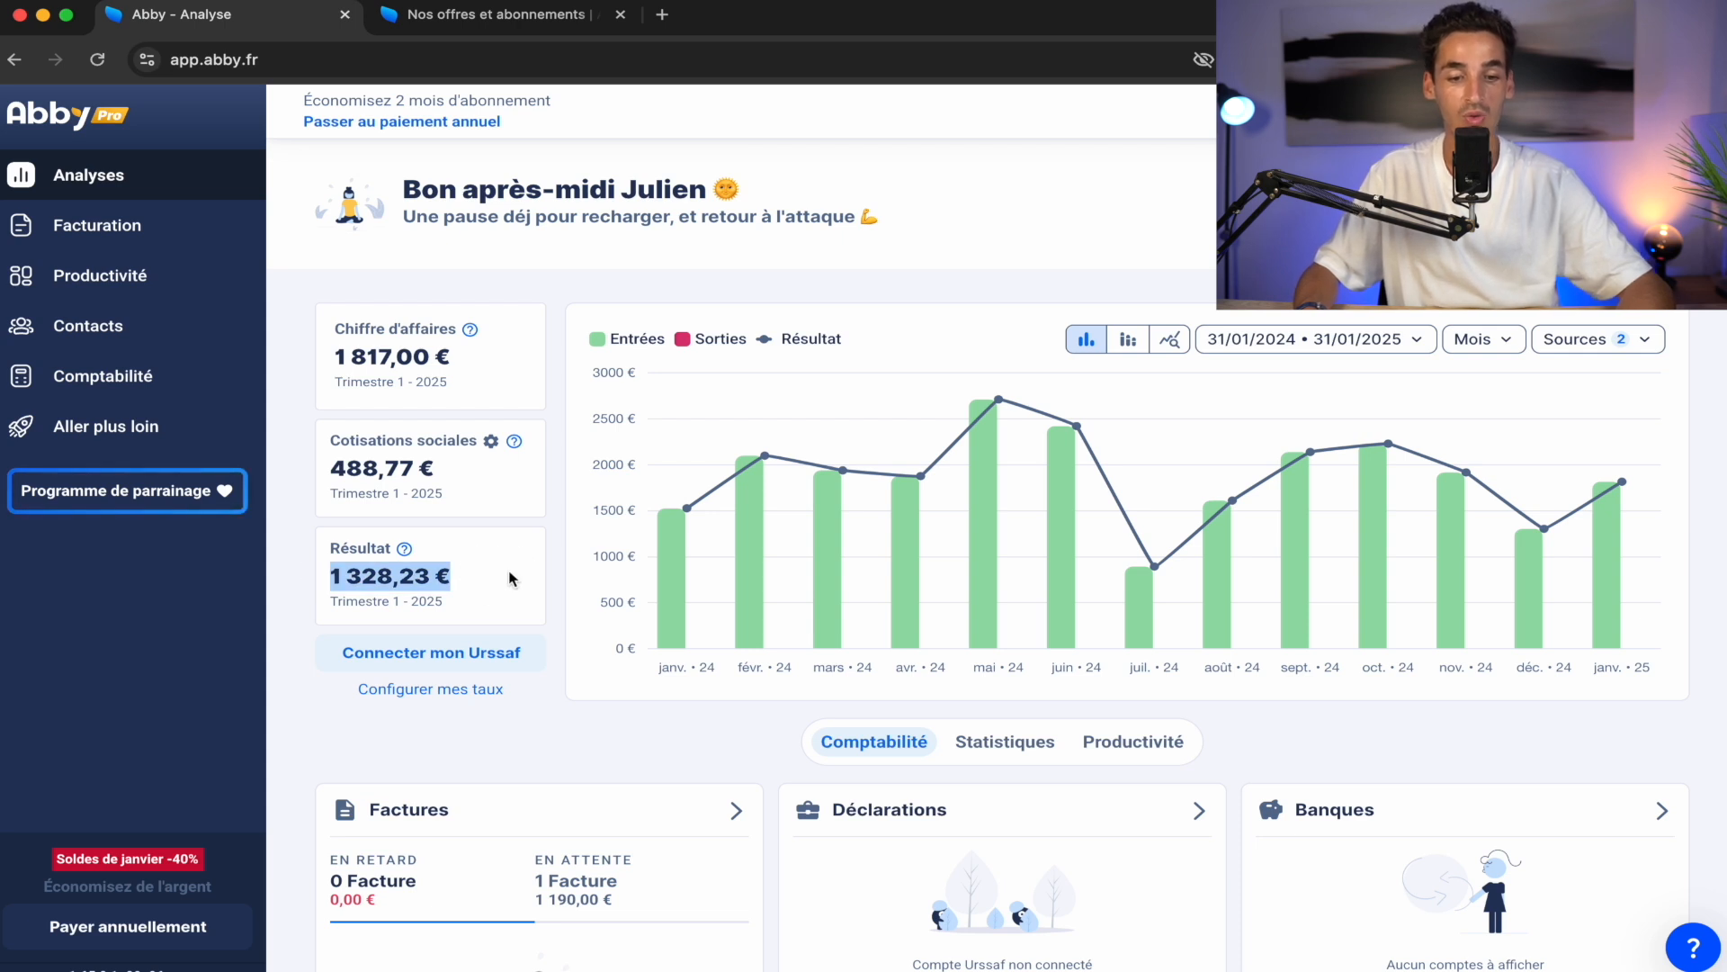
left_click(511, 579)
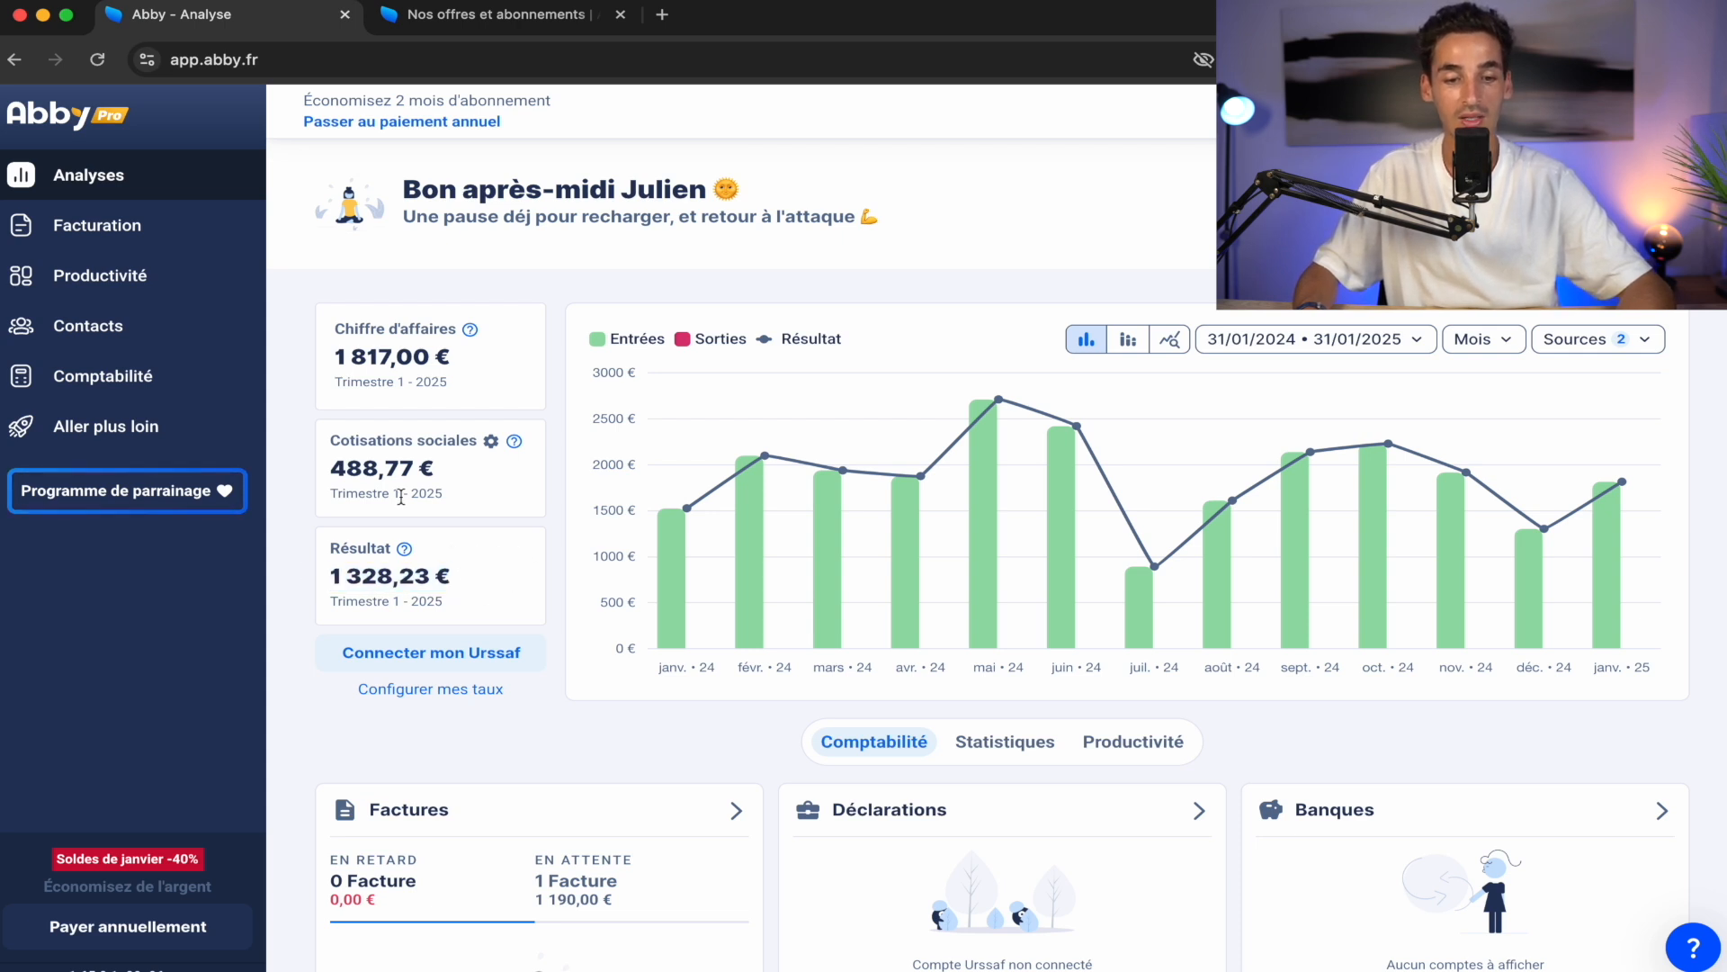
left_click_drag(333, 472, 455, 469)
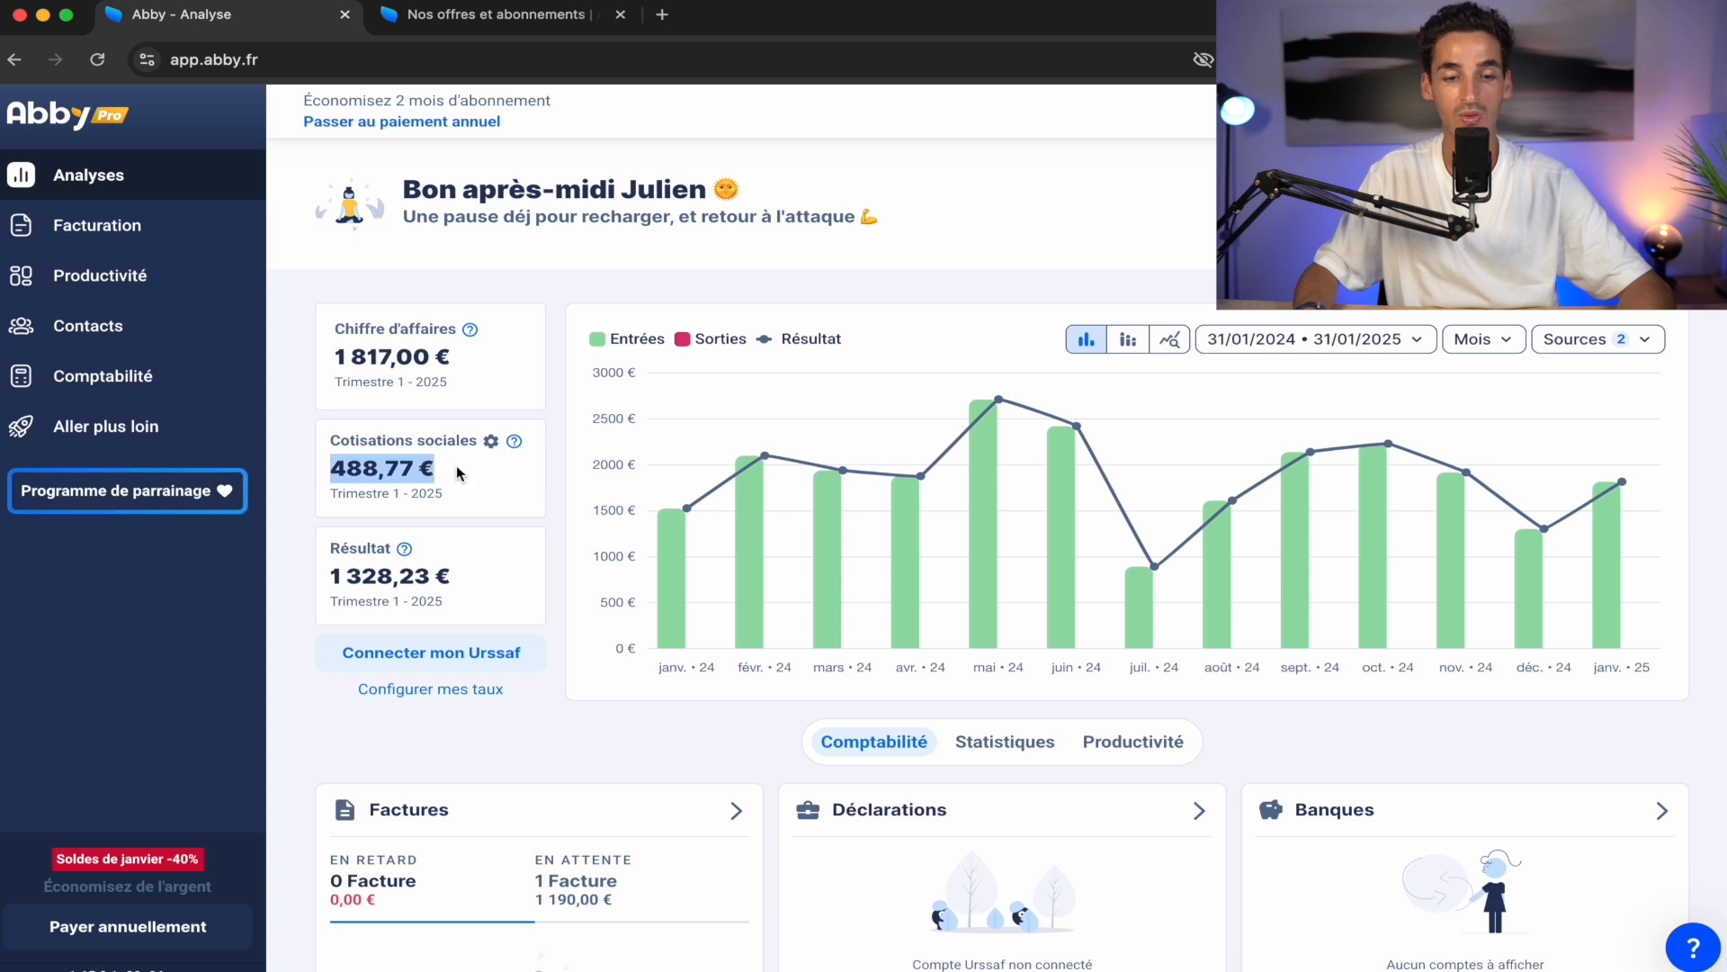
left_click(456, 473)
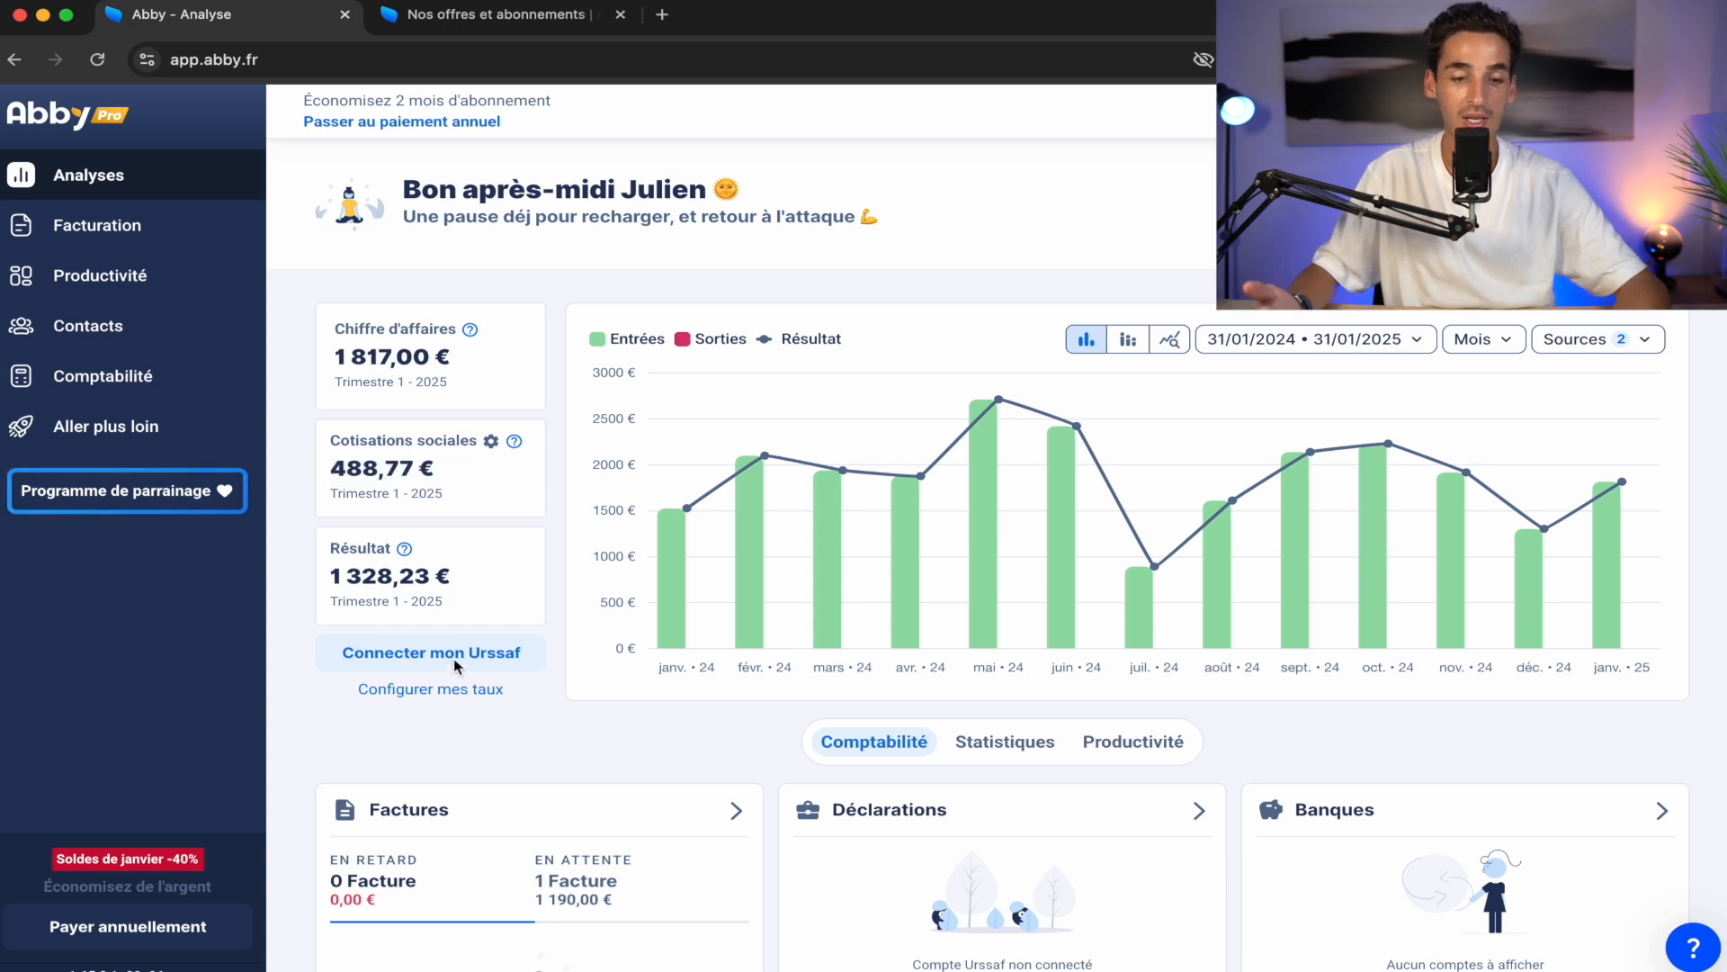
Review the social contribution rate settings from the creation date down to the tax rates, and return to the dashboard
left_click(439, 689)
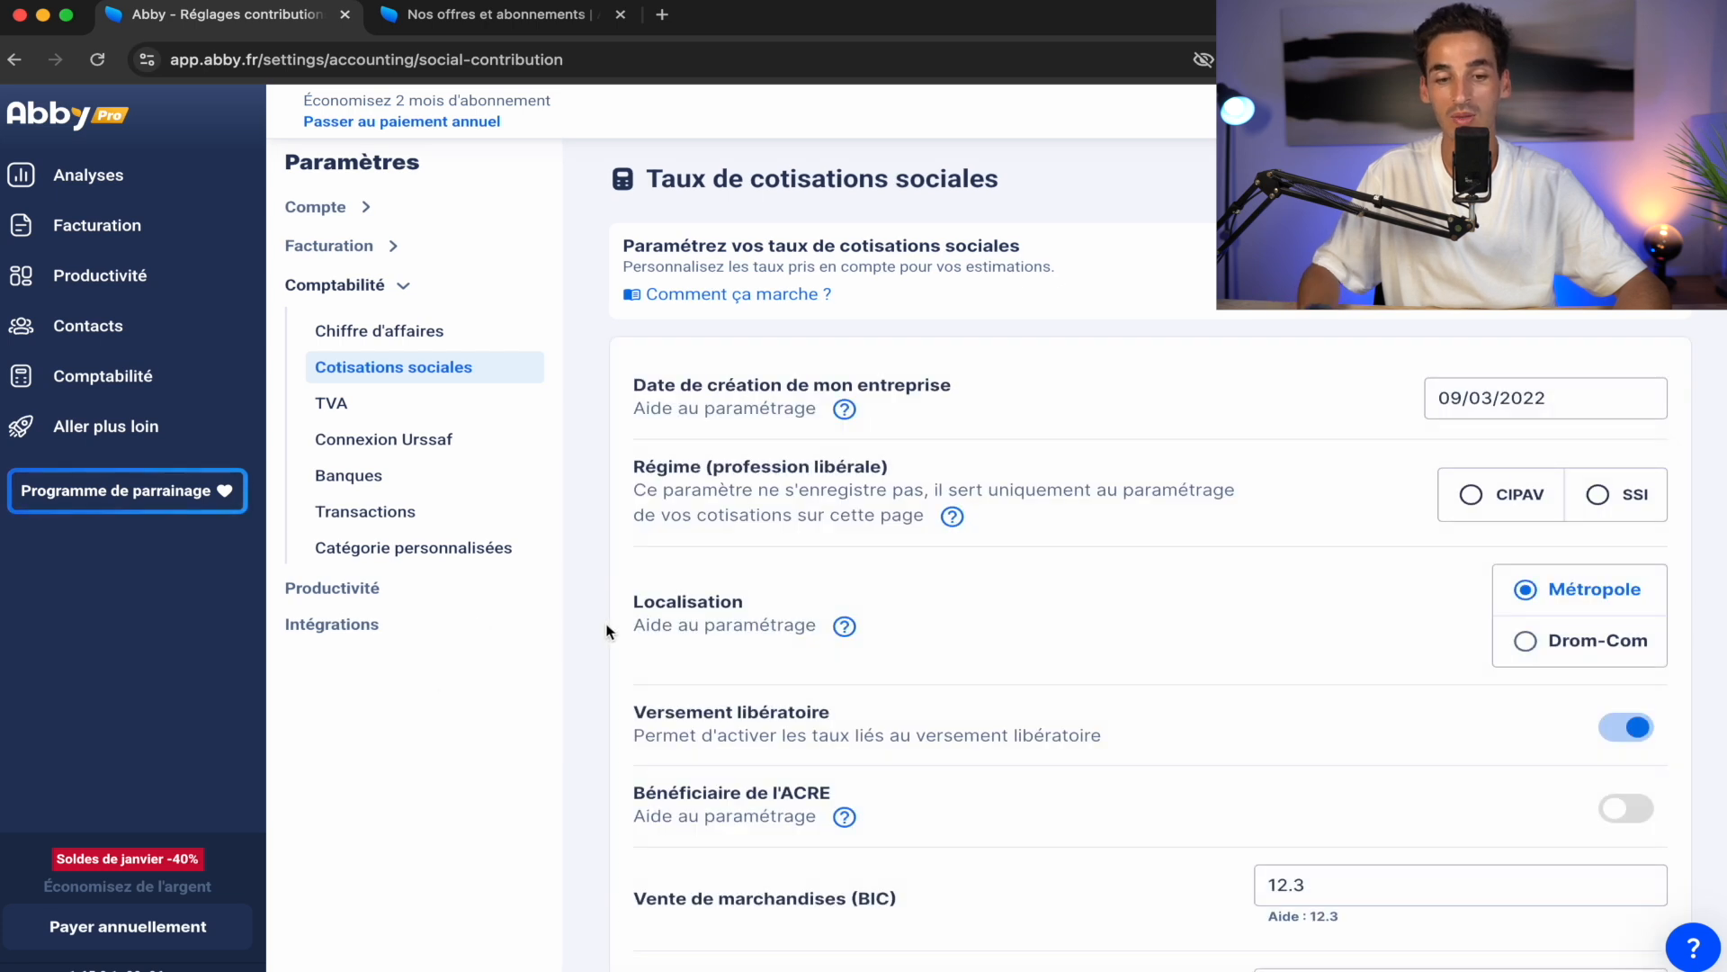
scroll(607, 630, "down", 1)
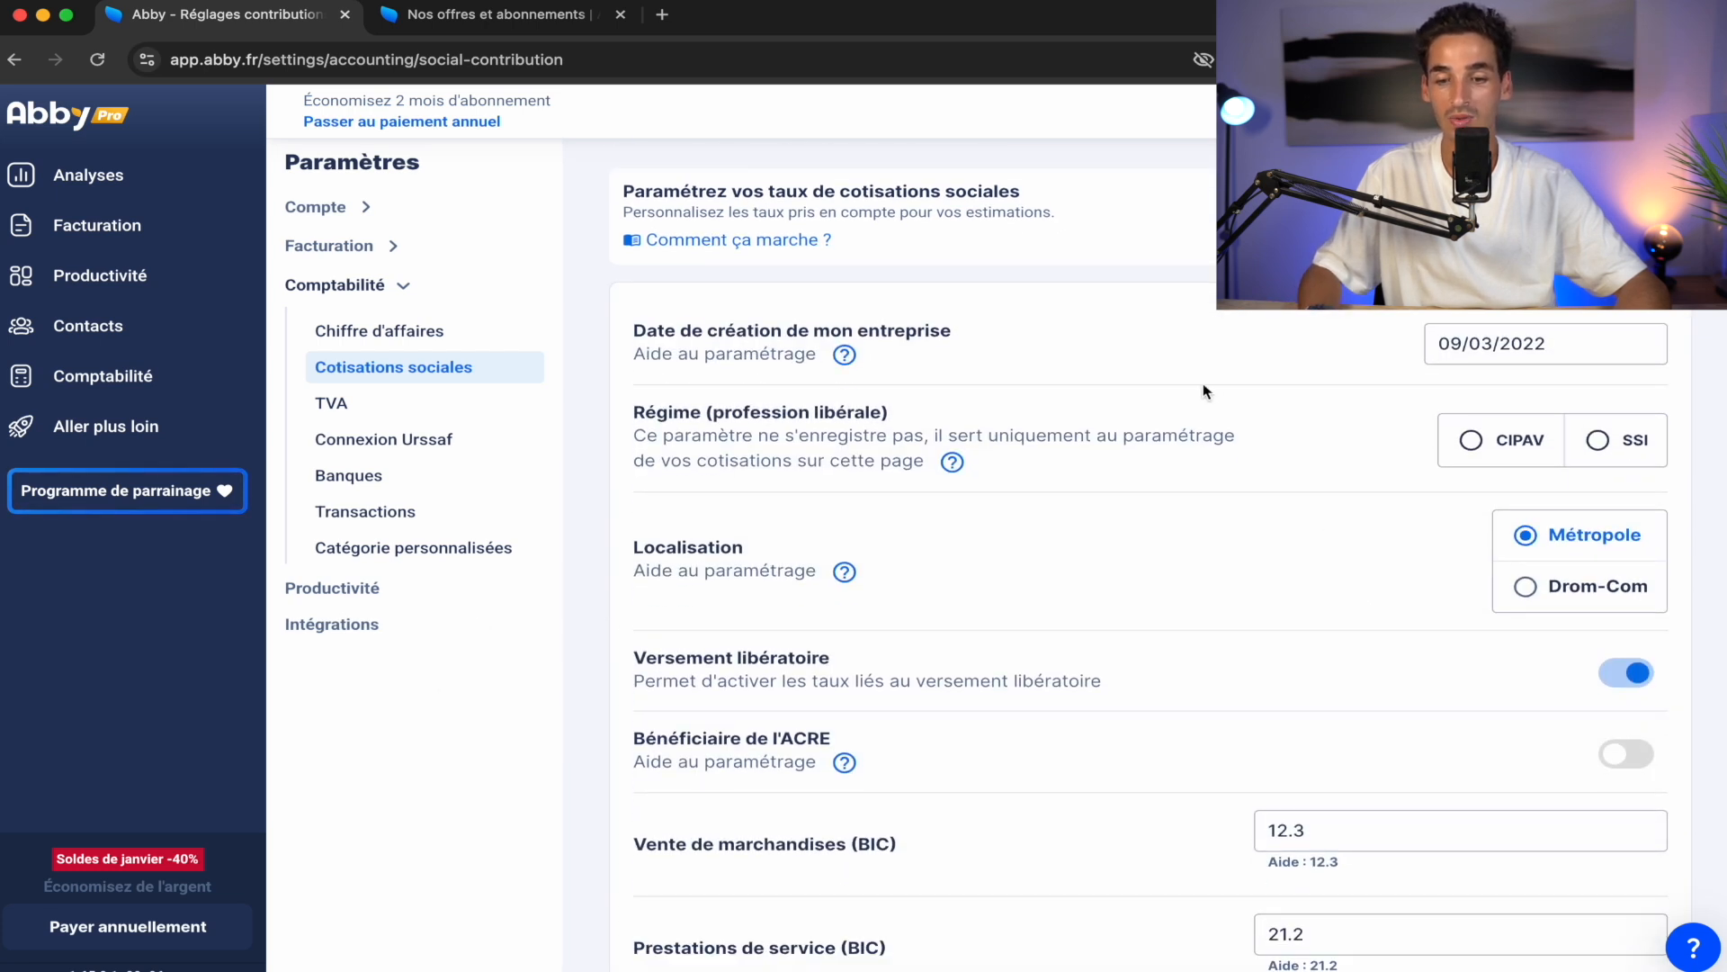
scroll(1206, 391, "down", 3)
scroll(1209, 375, "down", 2)
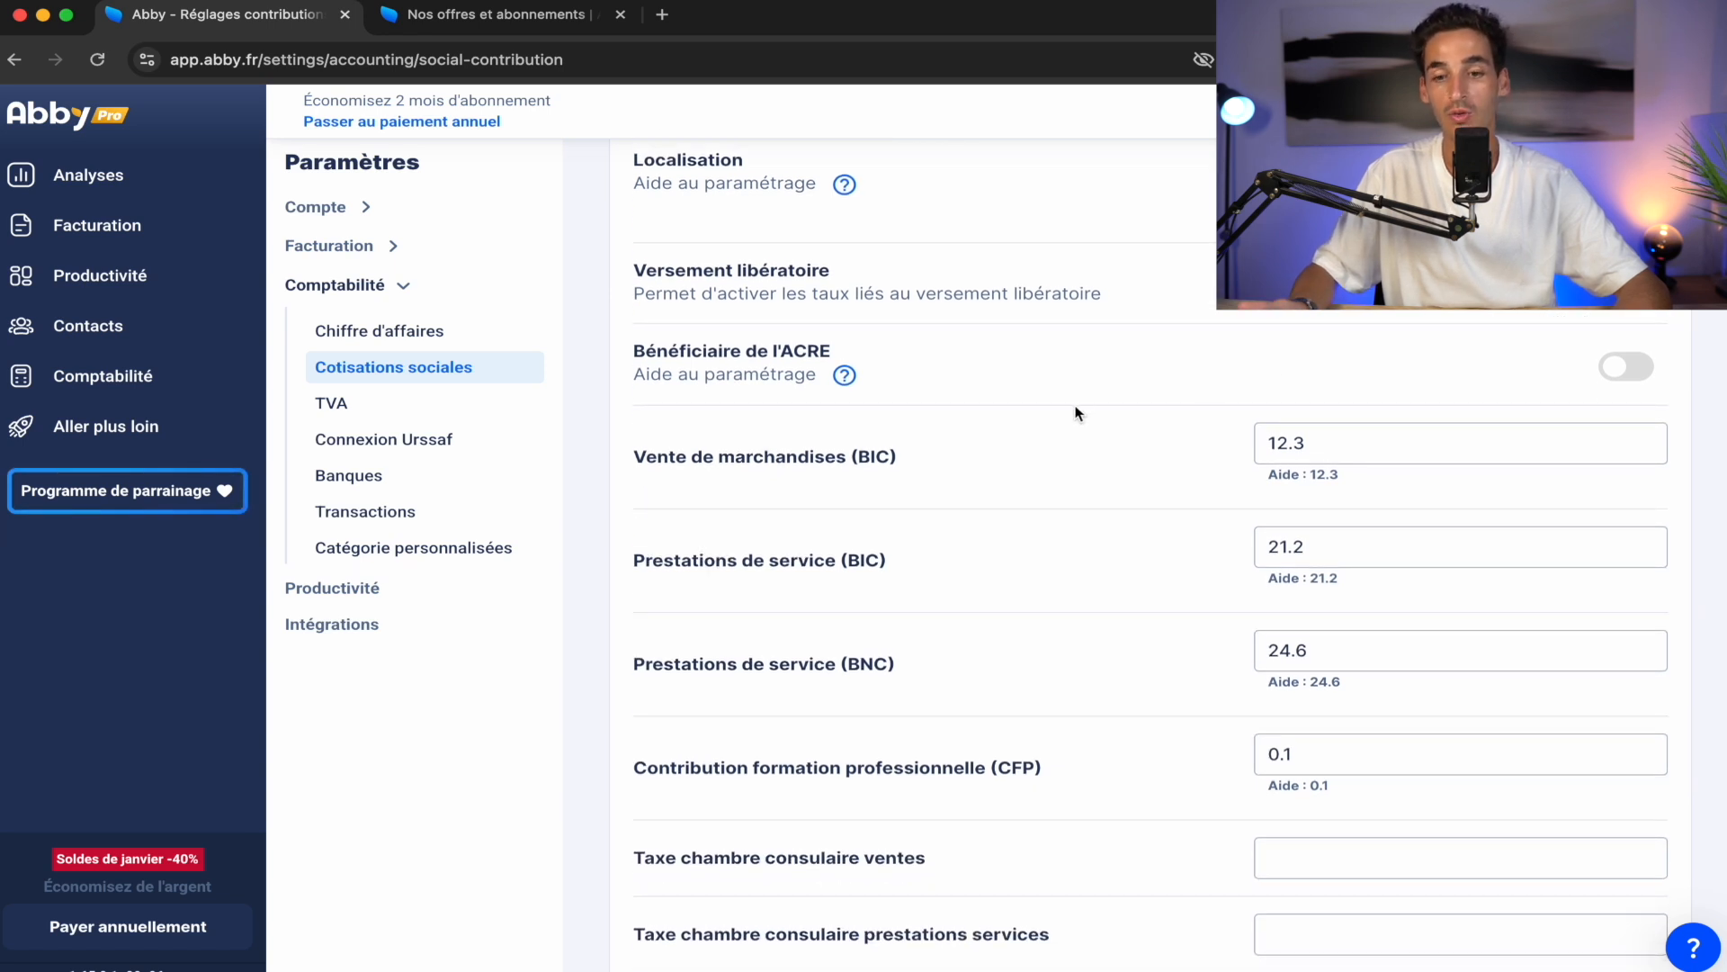
scroll(1077, 414, "down", 2)
scroll(1077, 413, "down", 1)
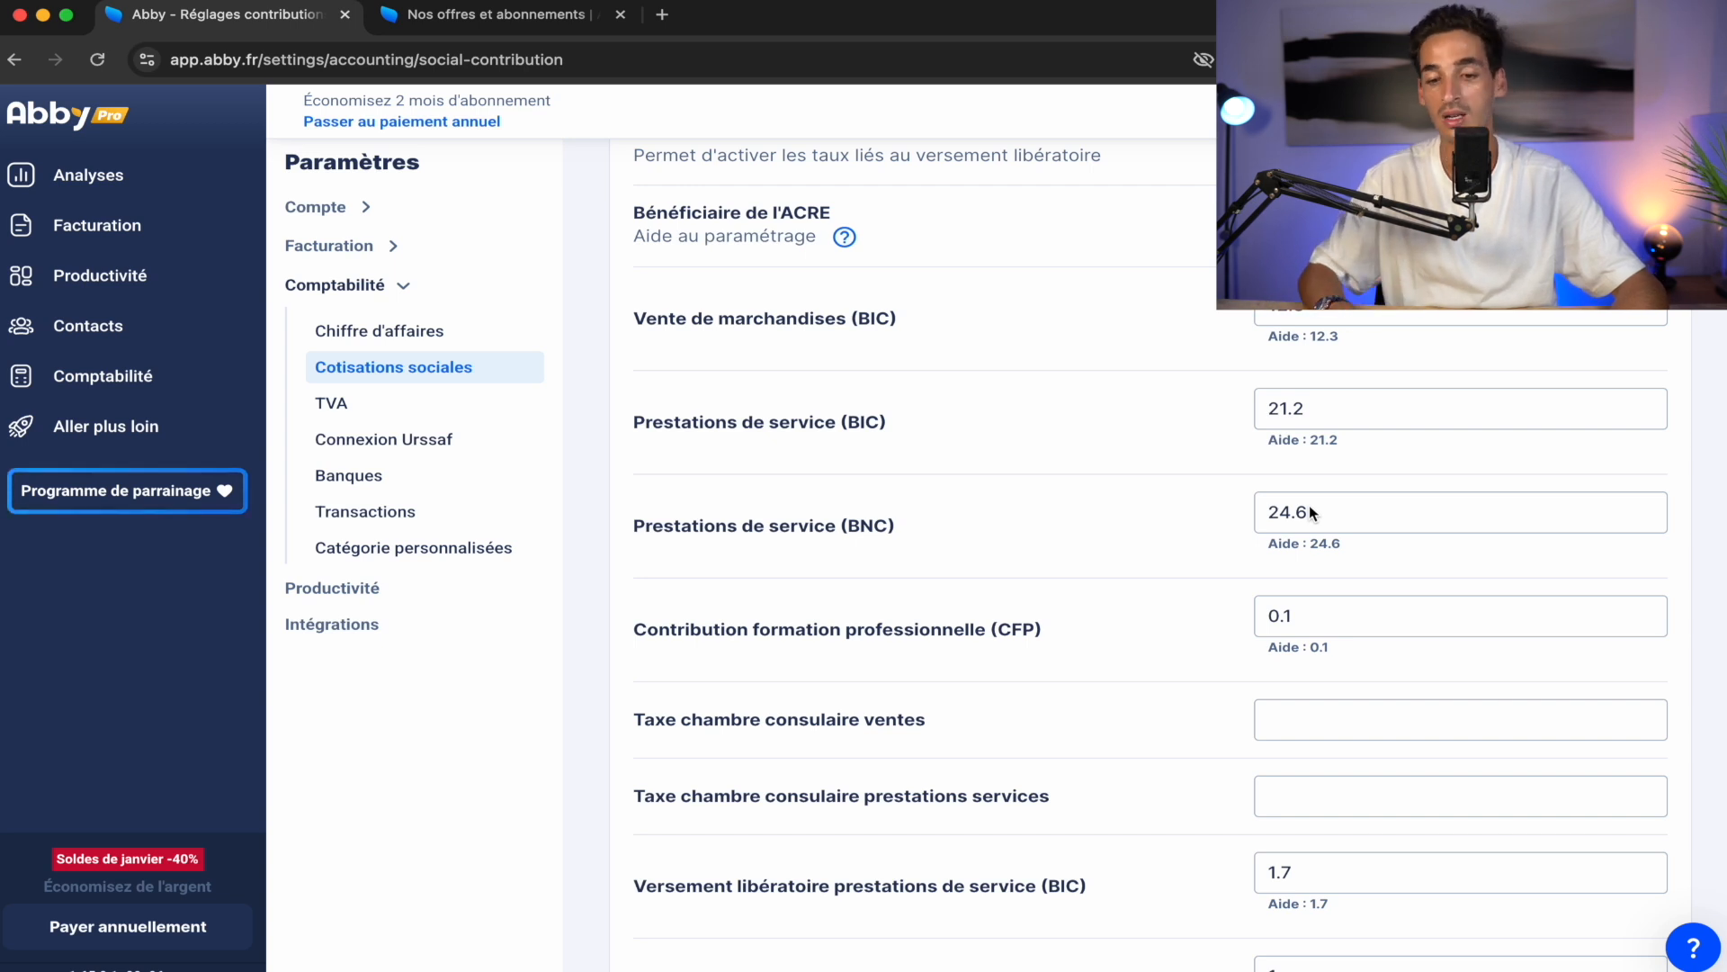
scroll(1309, 505, "down", 3)
scroll(1309, 504, "up", 10)
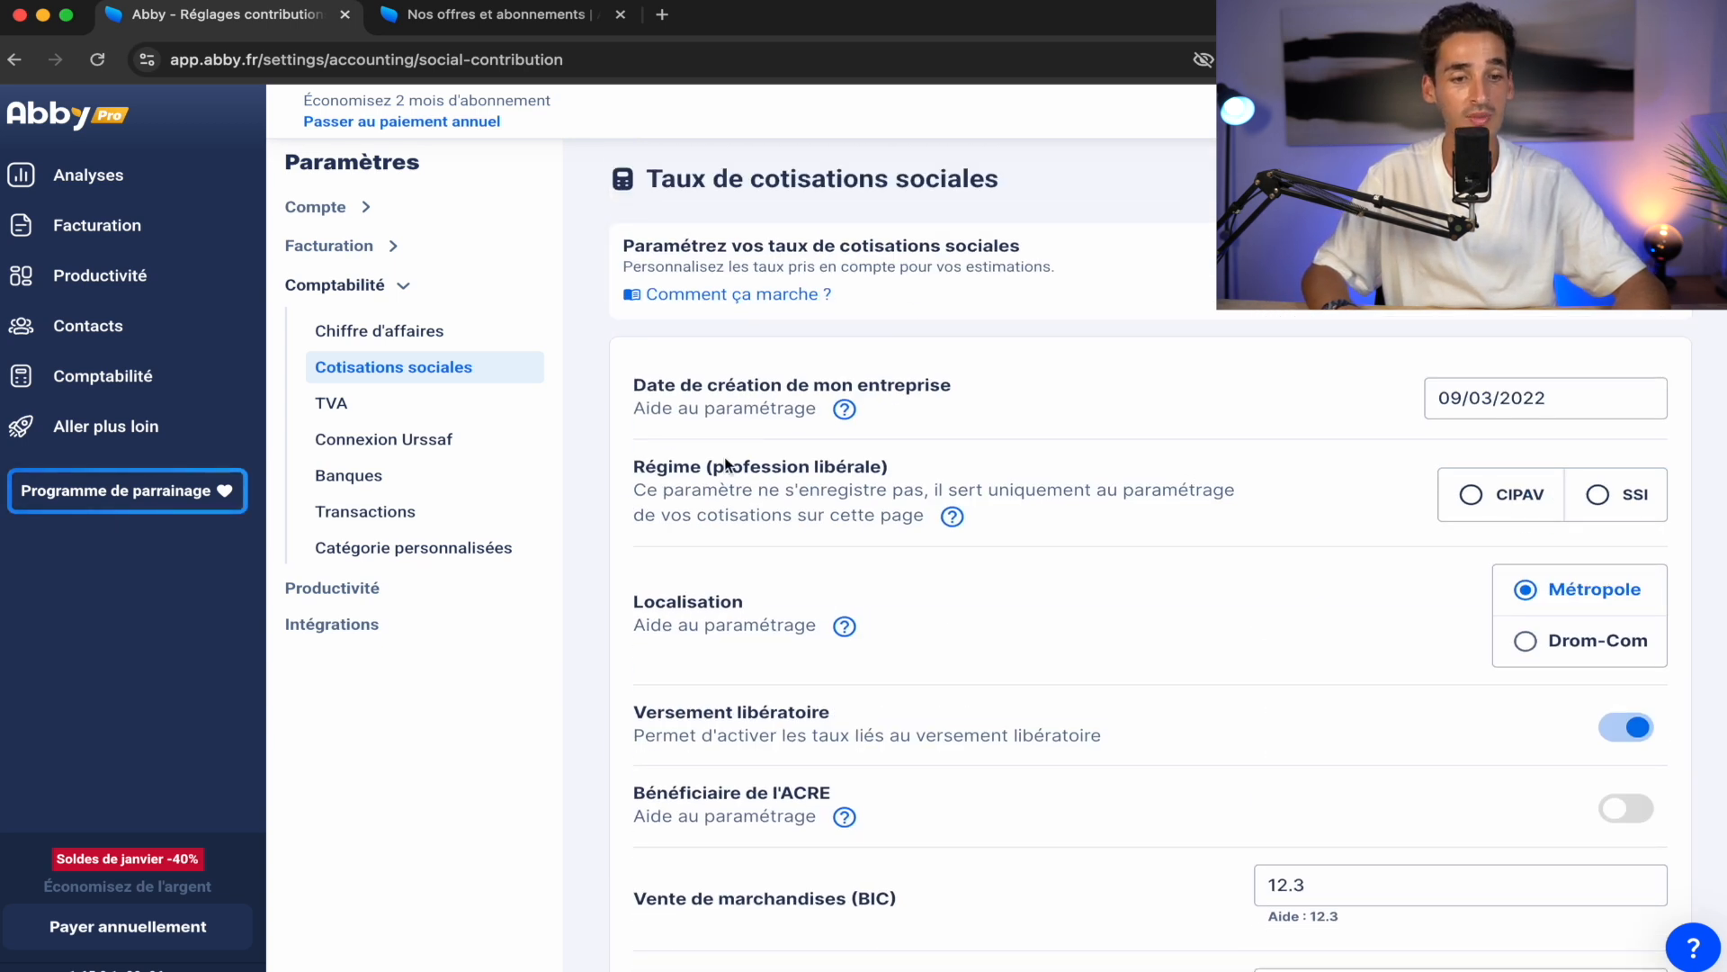
left_click(57, 186)
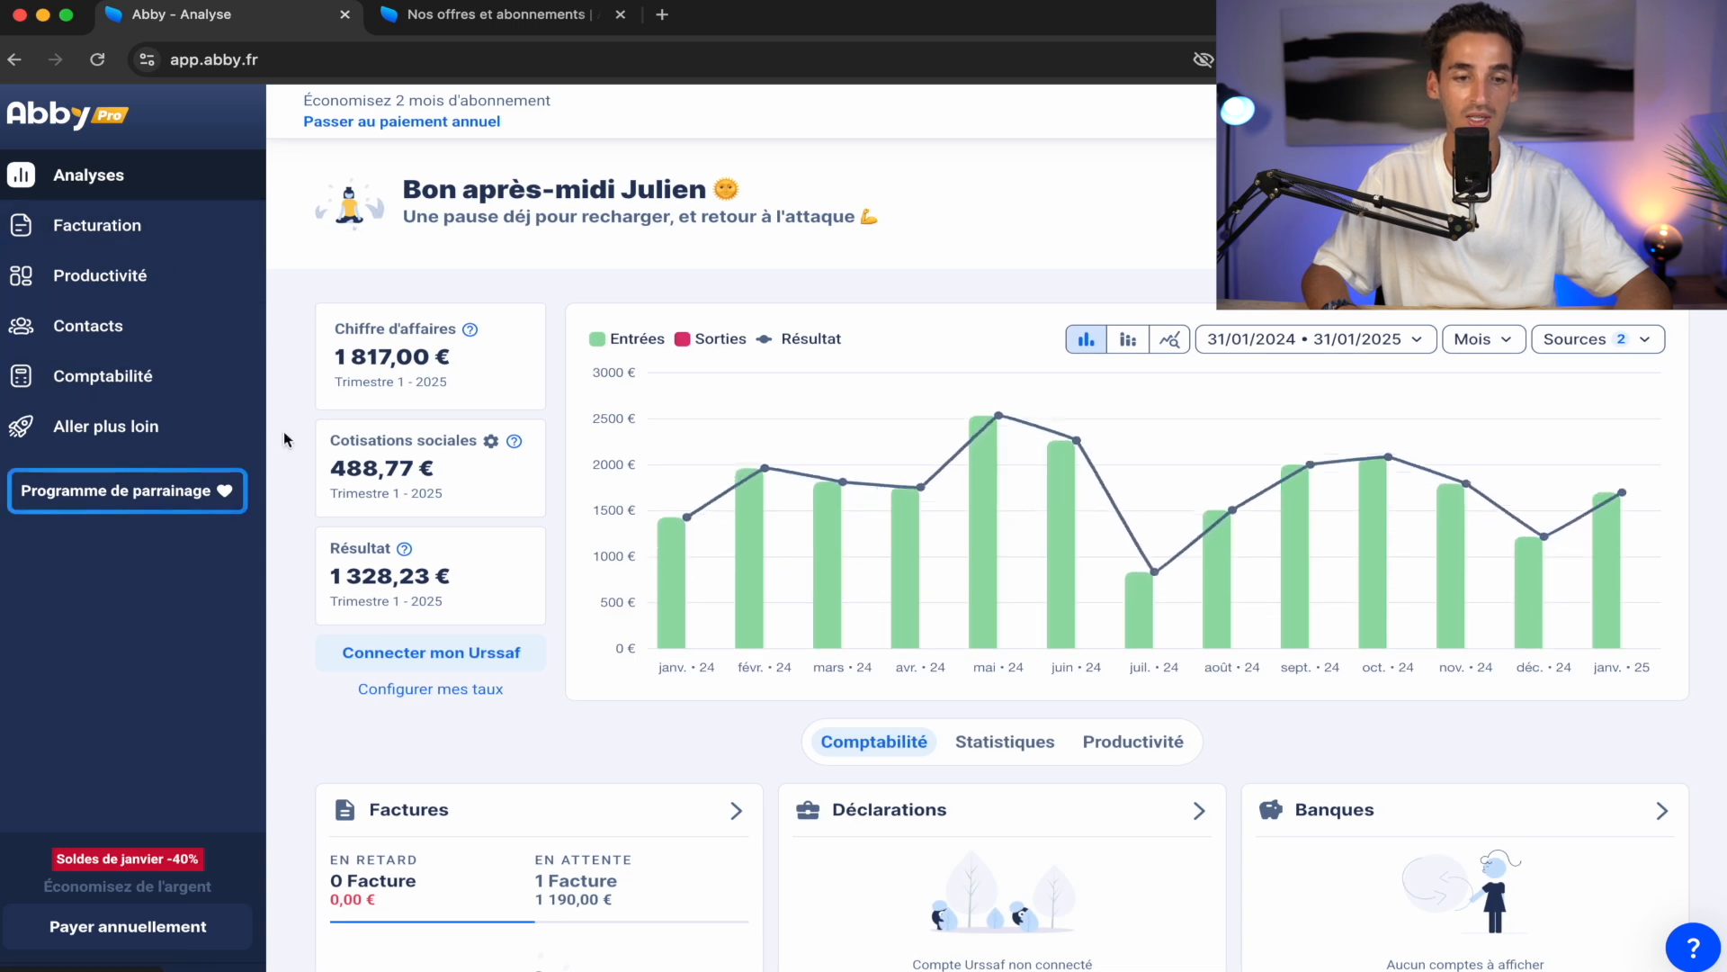
Create a new invoice and select MALT COMMUNITY as the client
left_click(104, 230)
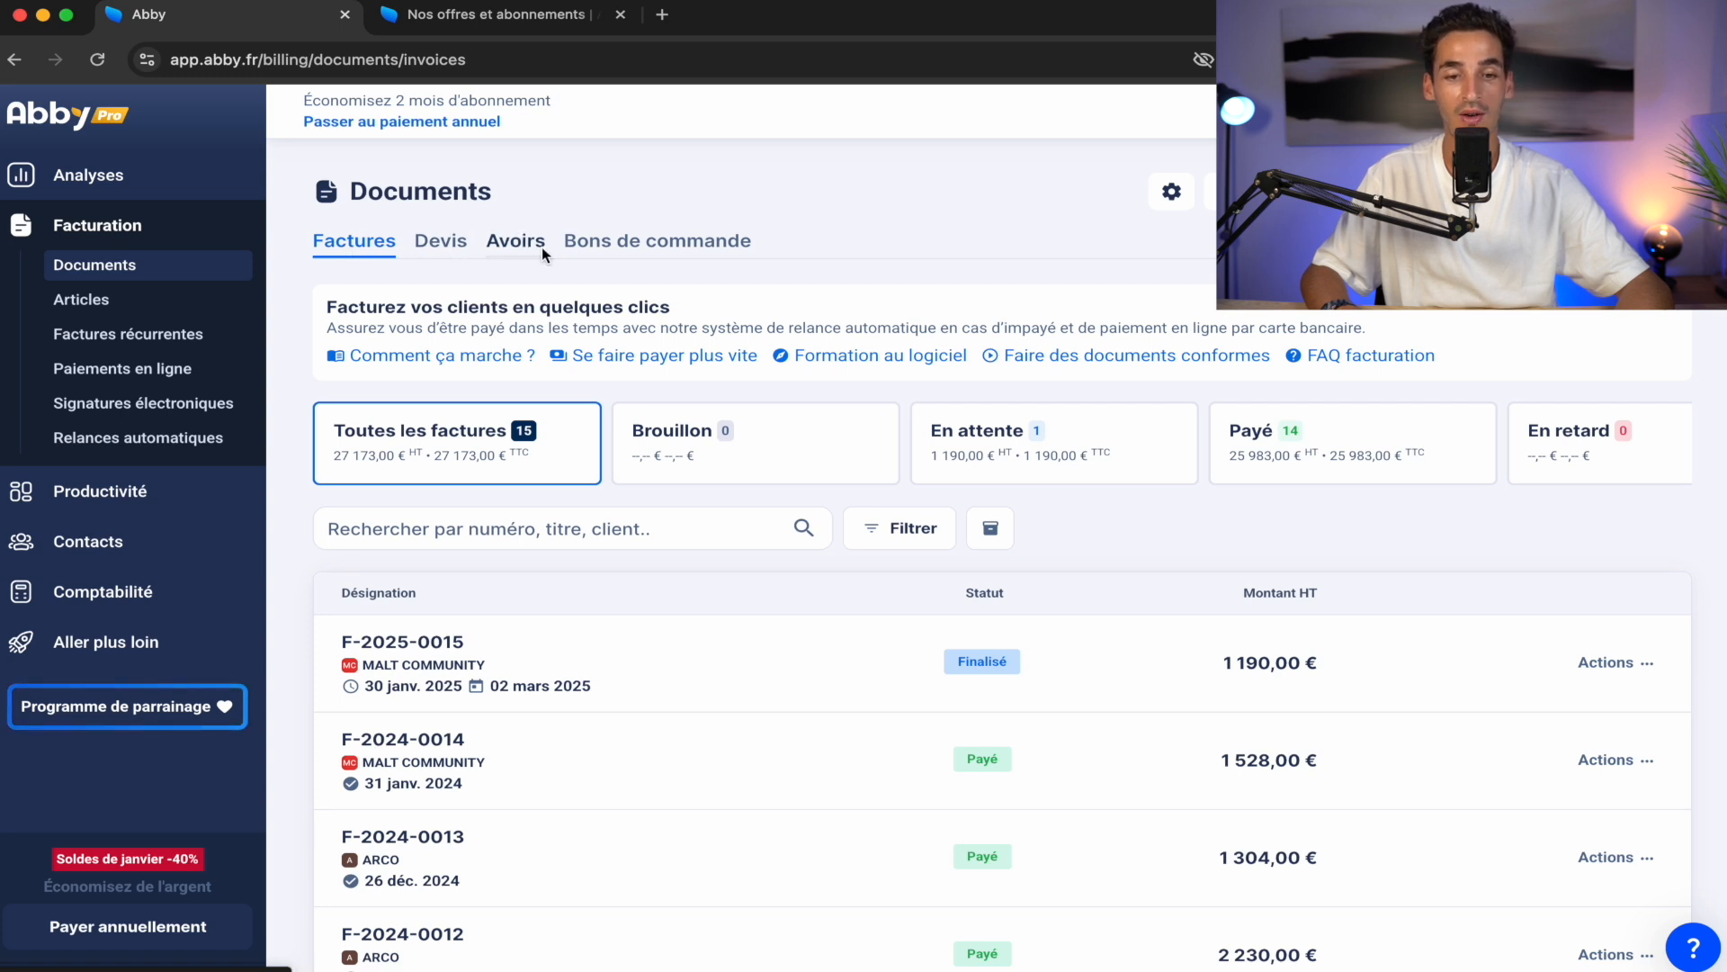
left_click(1597, 192)
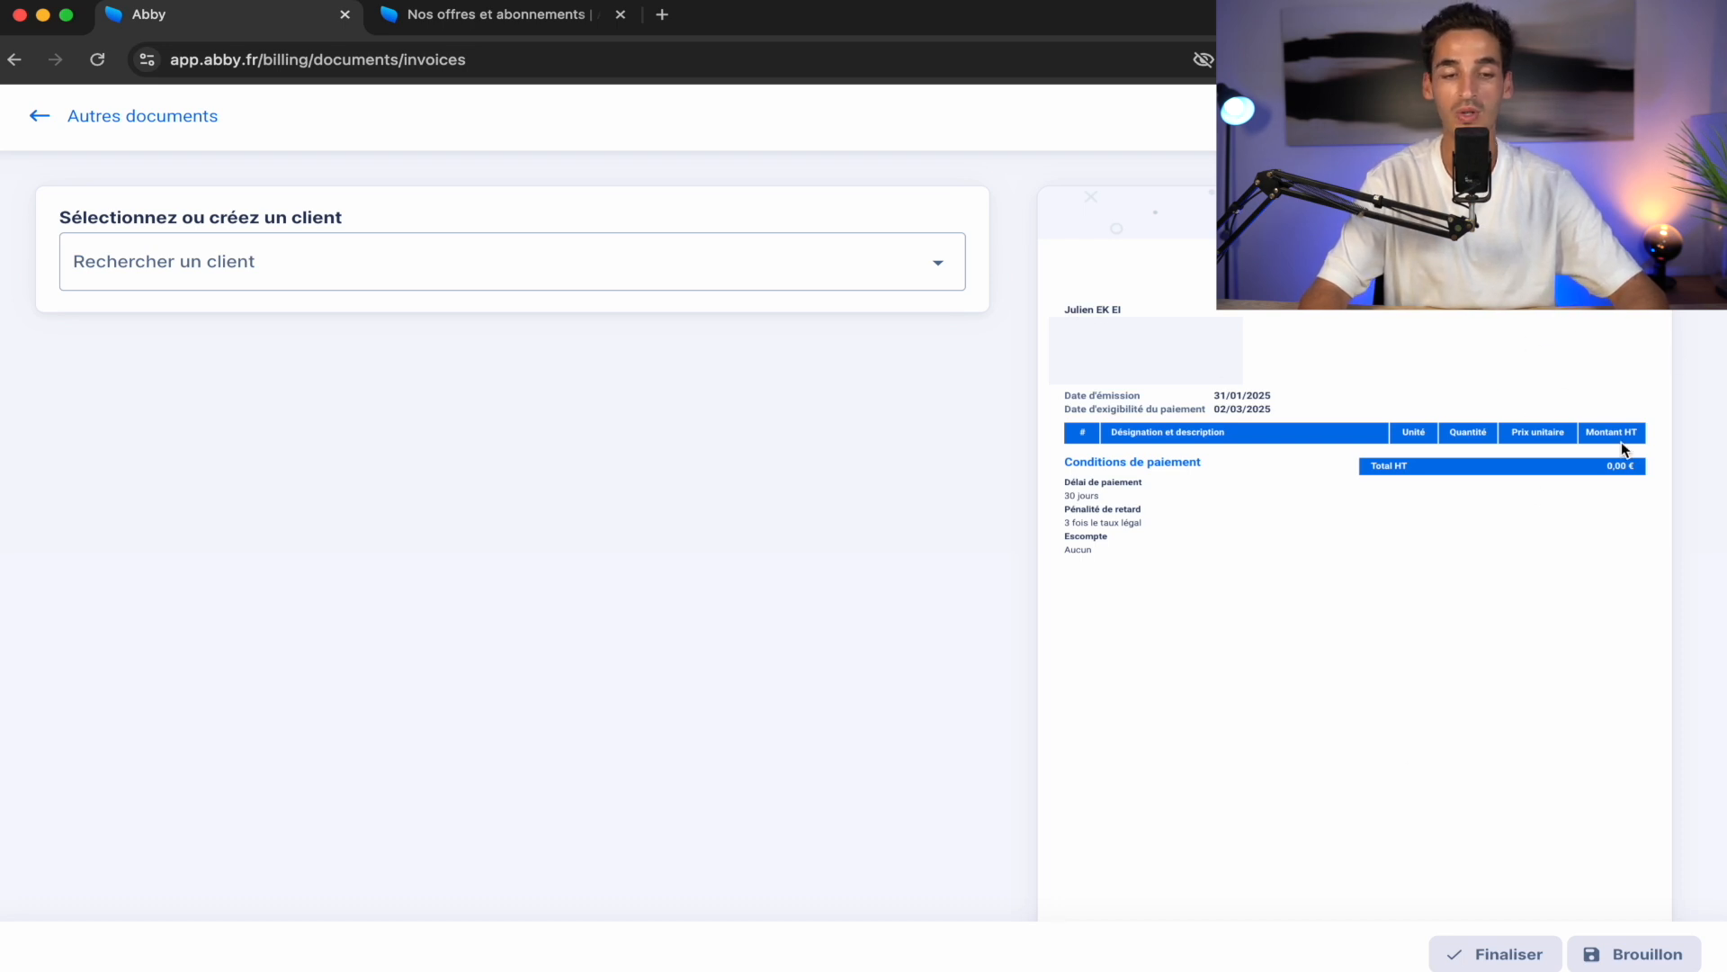
left_click(332, 262)
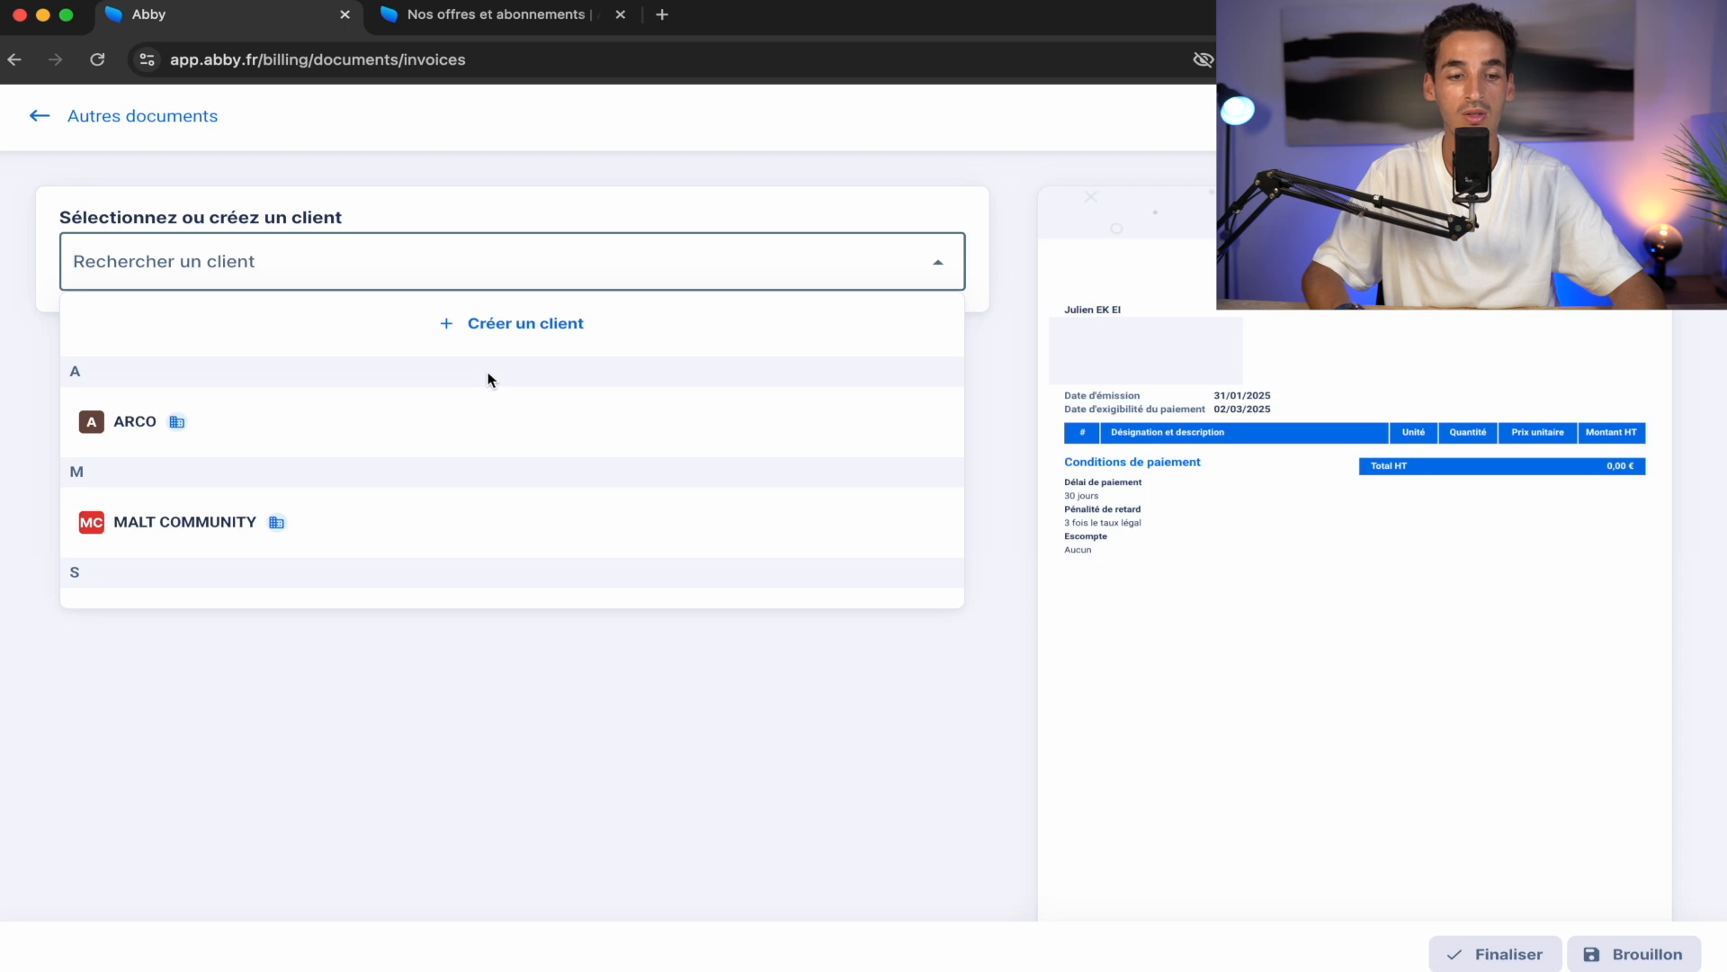
left_click(345, 529)
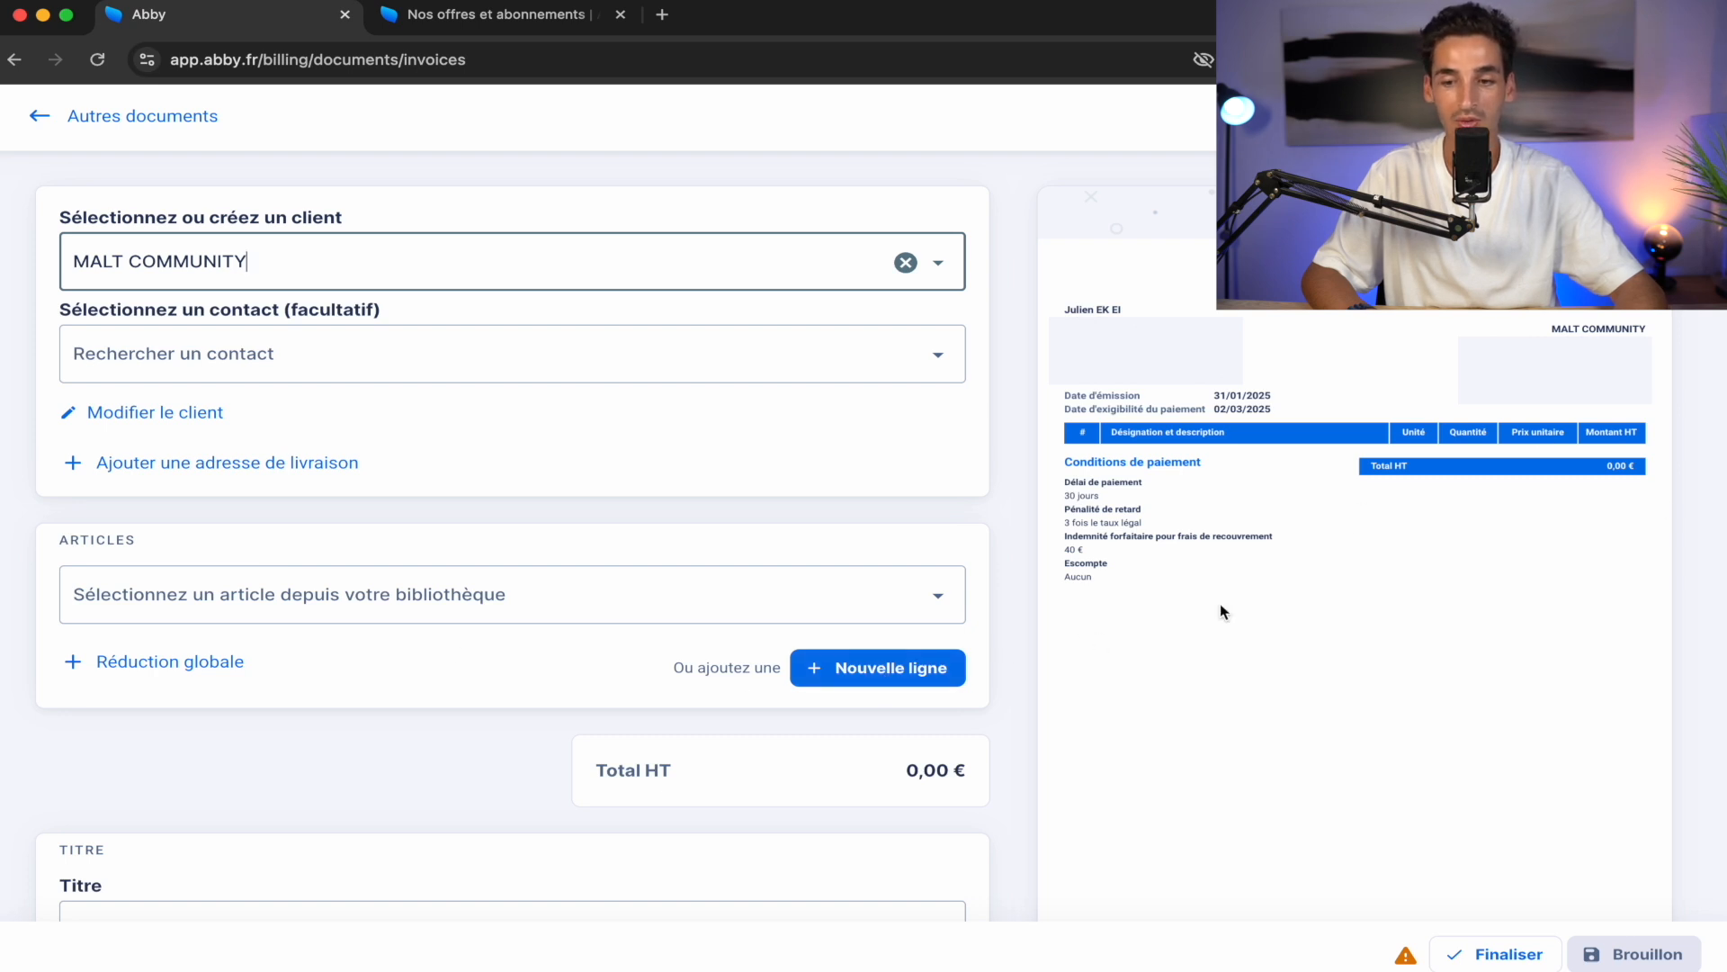
Add a new line to the invoice with the designation "TMA - Site Malt community"
left_click(920, 676)
left_click(223, 747)
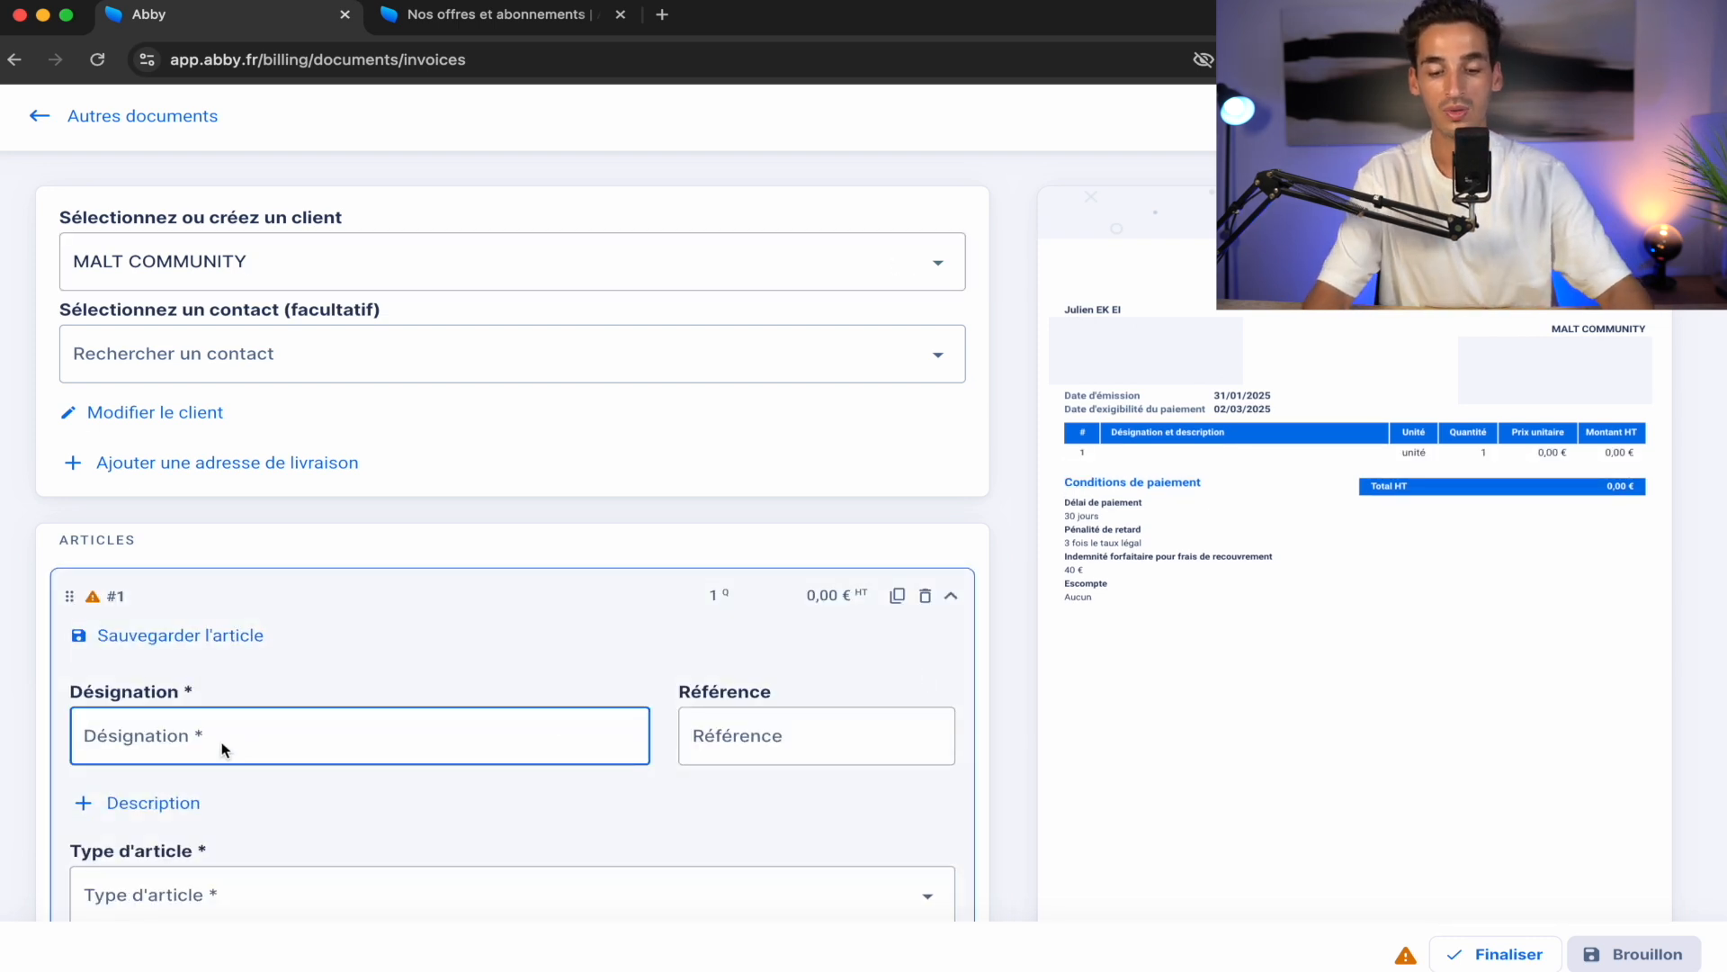
type("t")
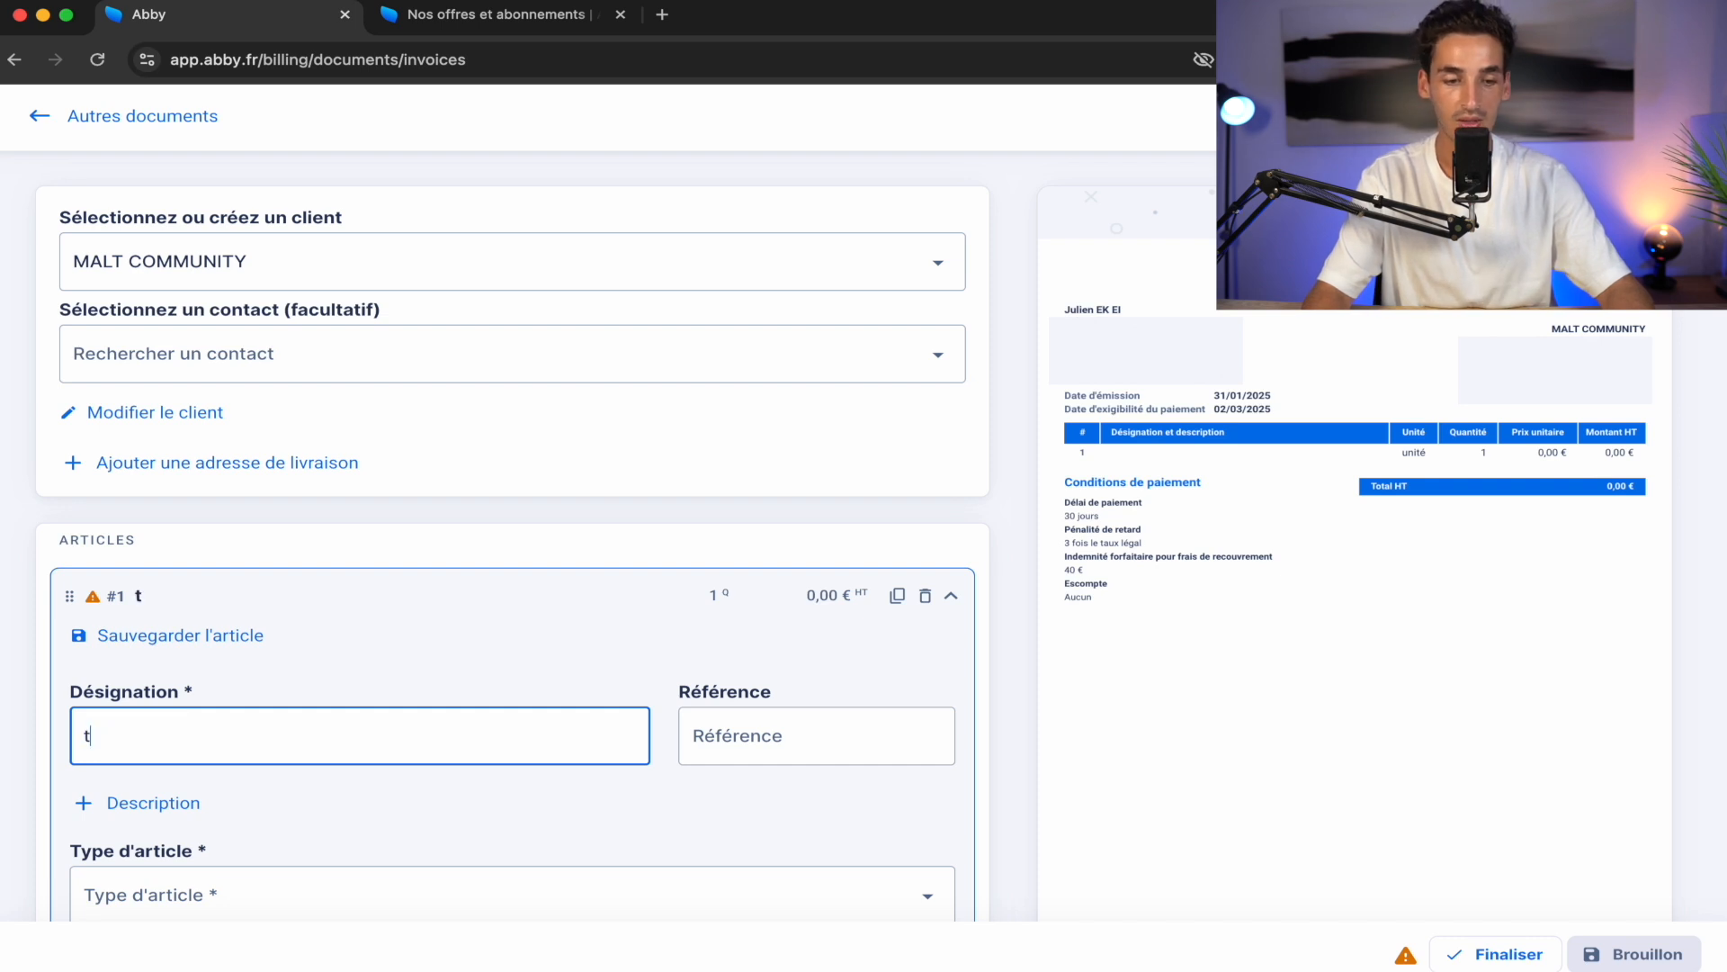
key("BackSpace")
type("TMA")
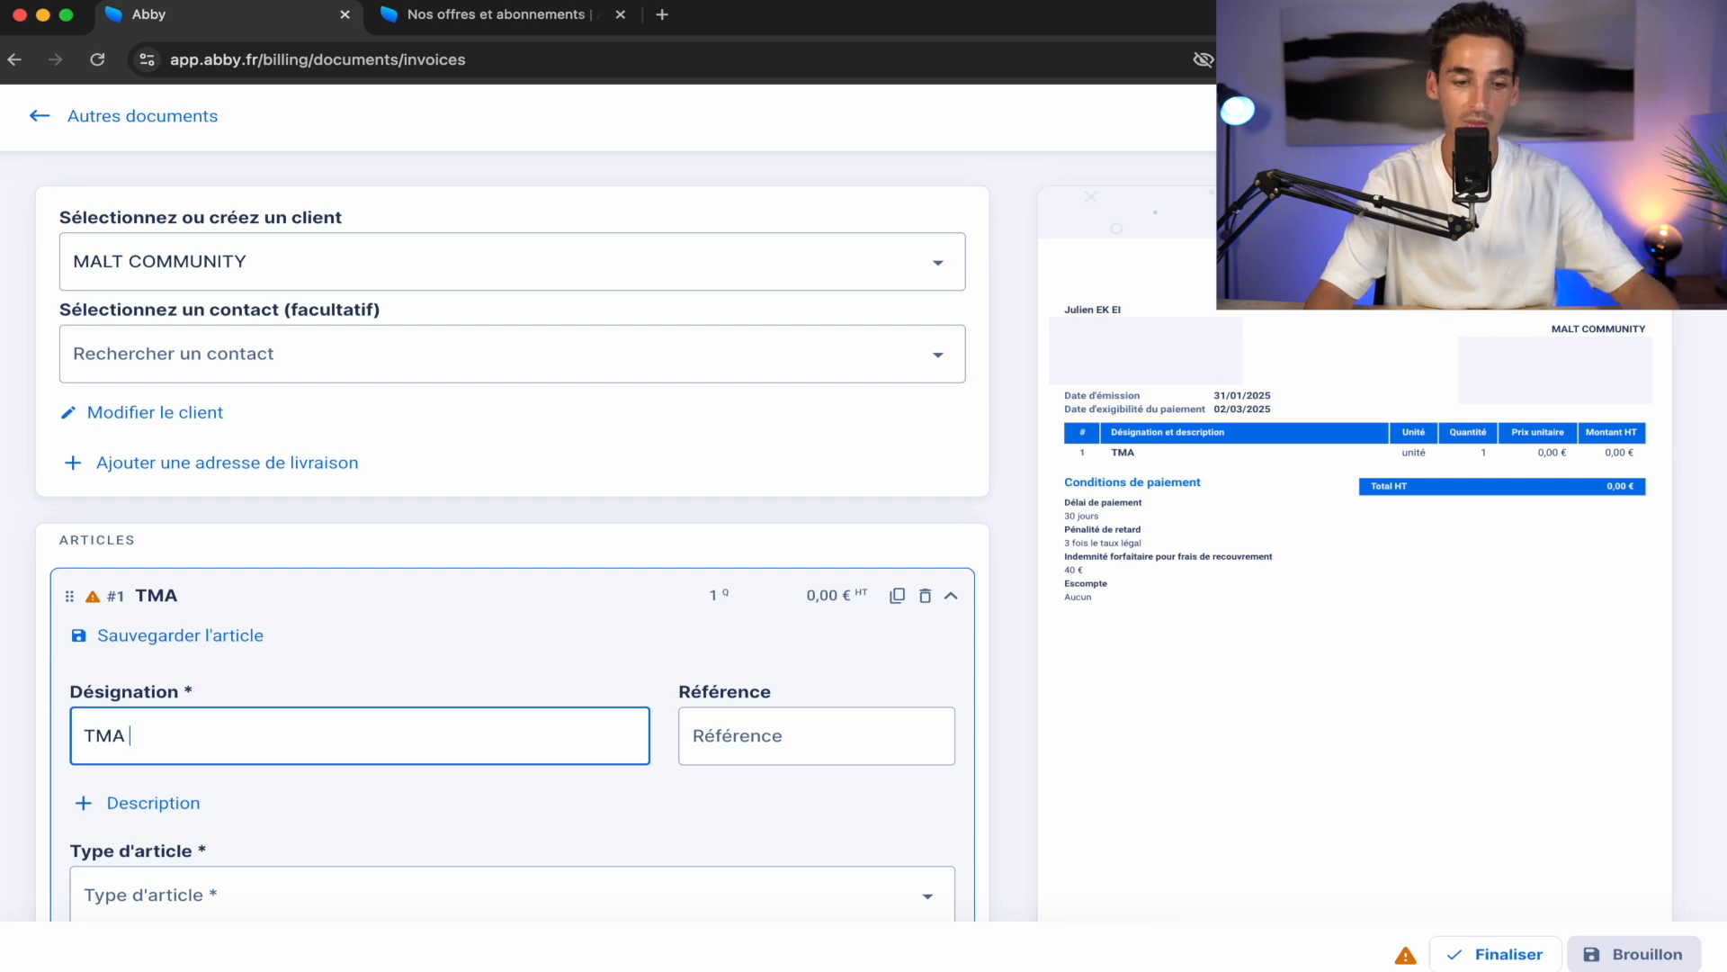
type("- Site Malt communit")
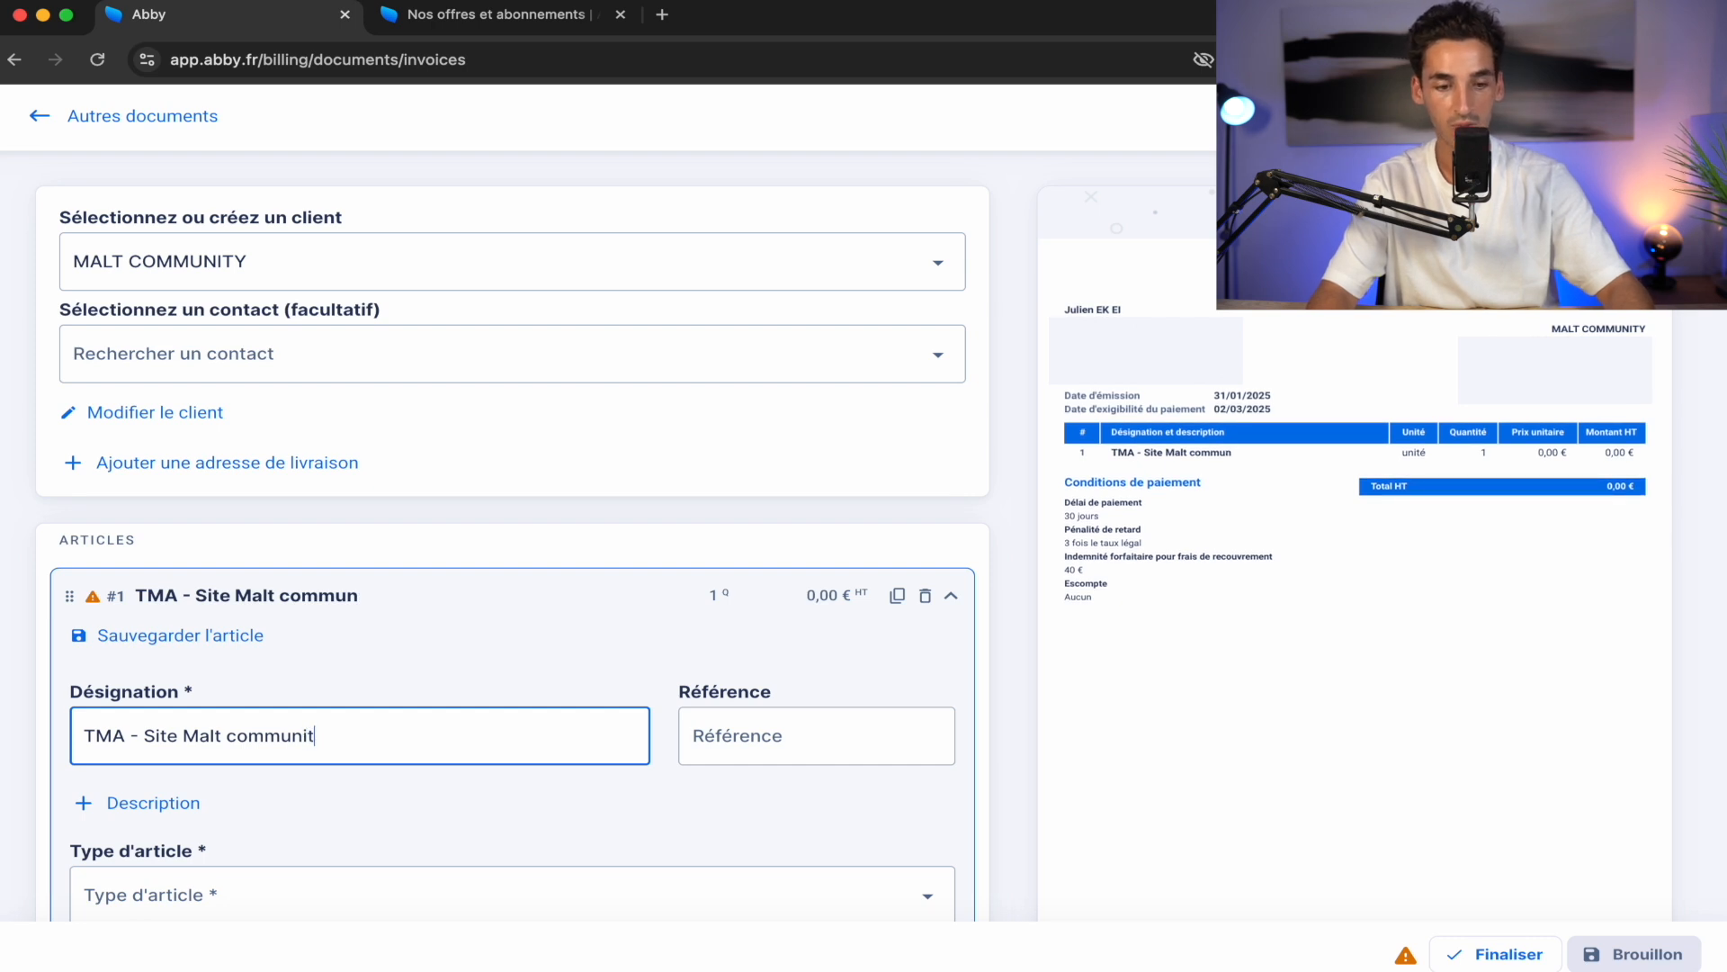
type("y")
left_click(414, 856)
scroll(419, 865, "down", 2)
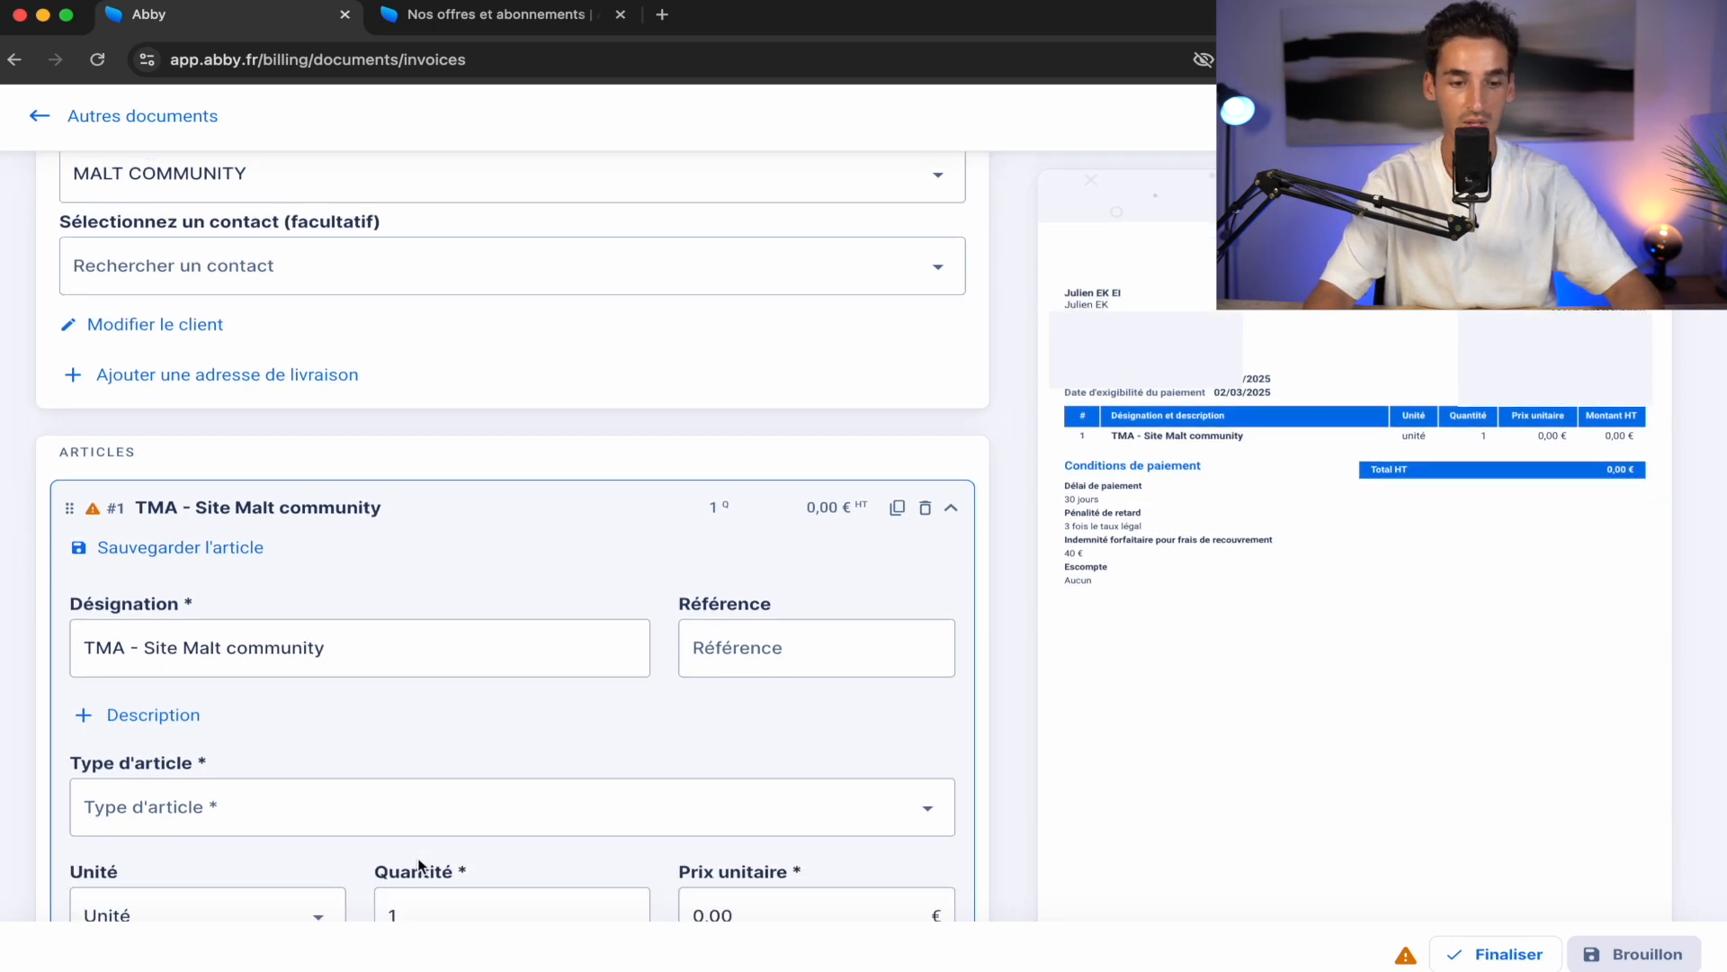
scroll(419, 865, "down", 3)
left_click(424, 763)
type("480")
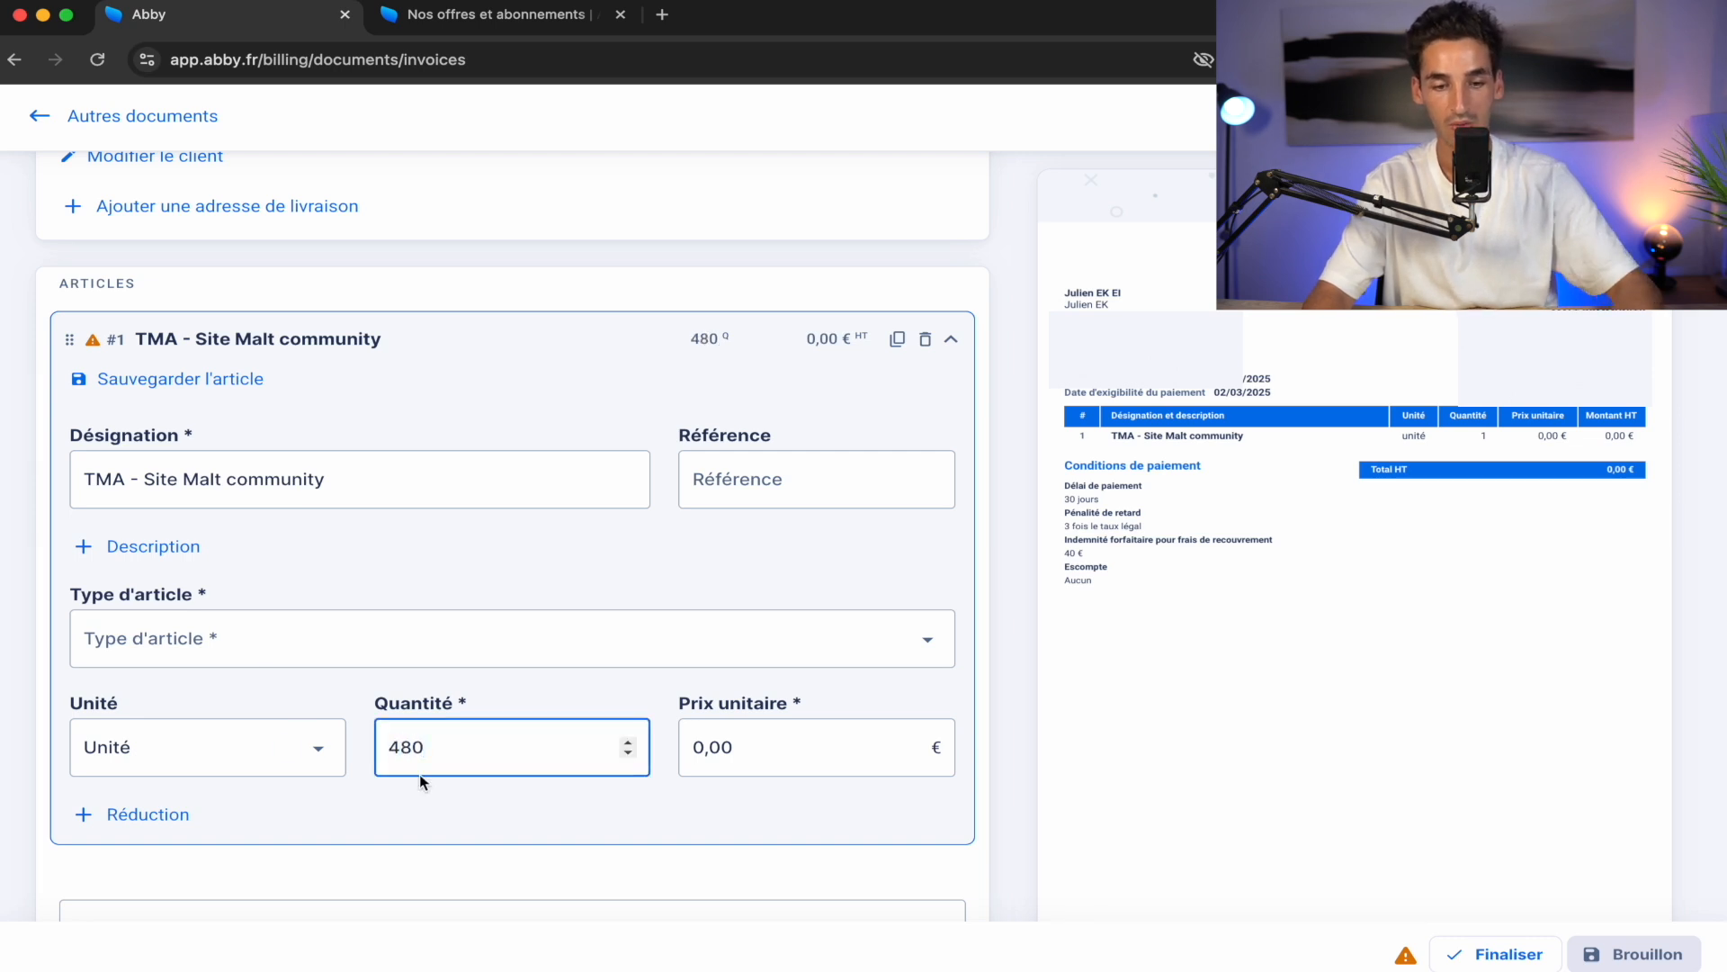
left_click(565, 855)
left_click(496, 756)
key("BackSpace")
type("1")
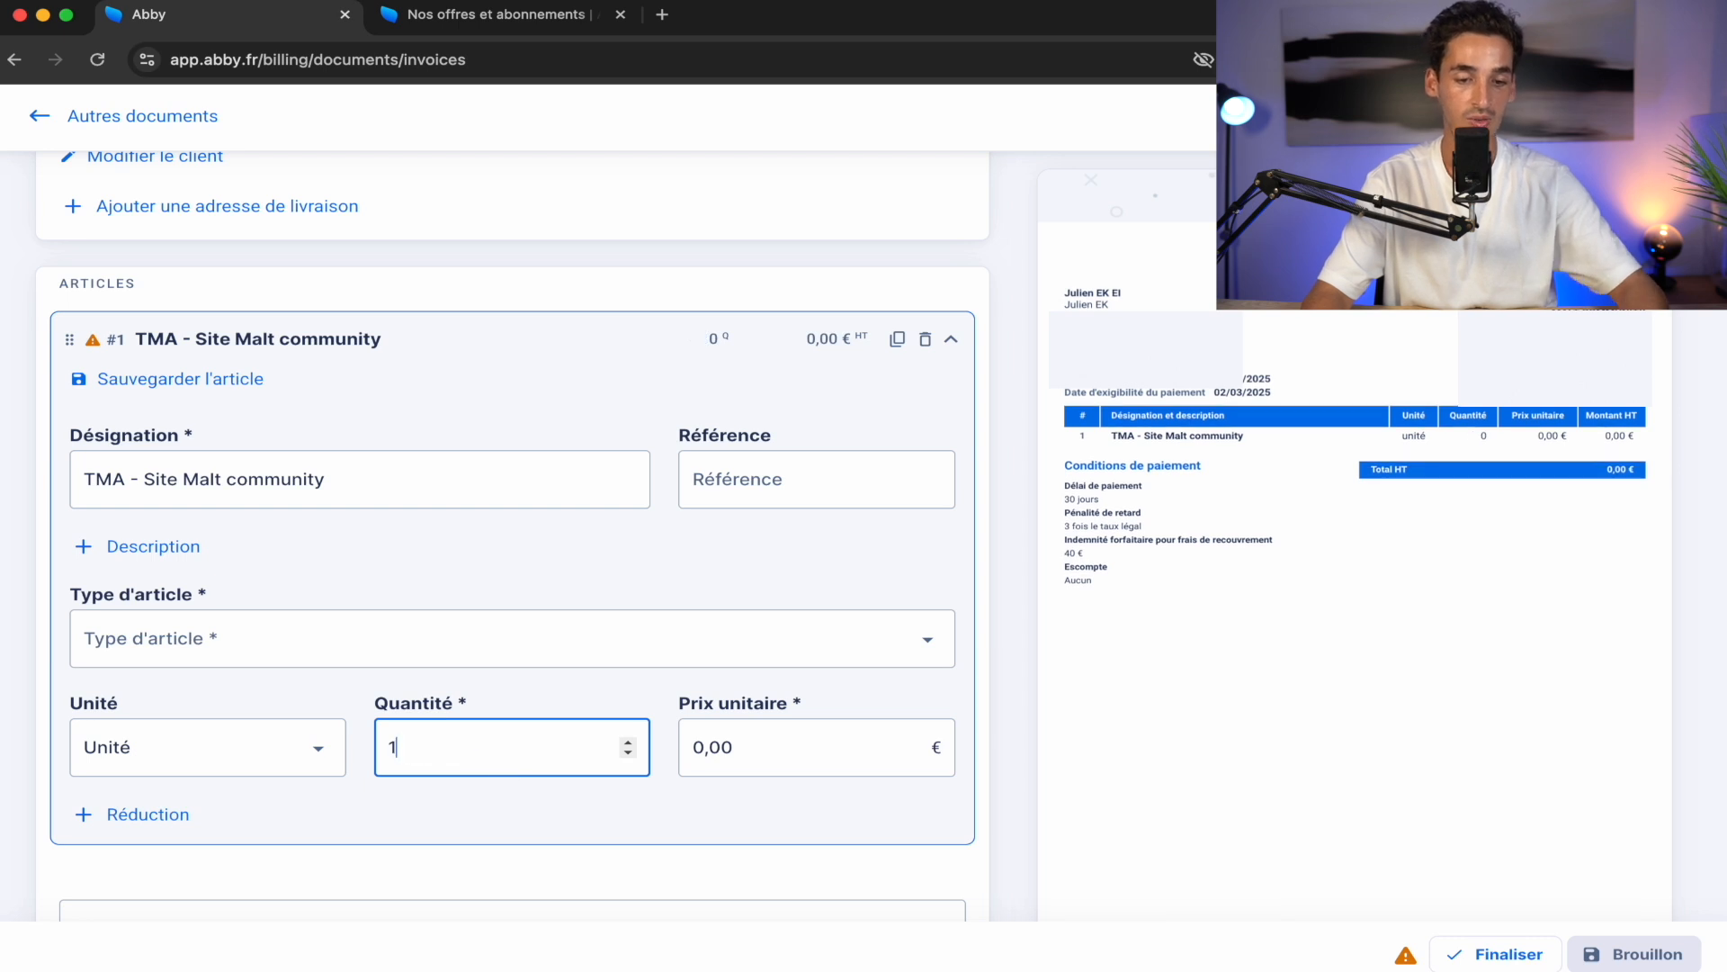
Set the unit price of the "TMA - Site Malt community" line to 480 €
left_click(801, 746)
type("480")
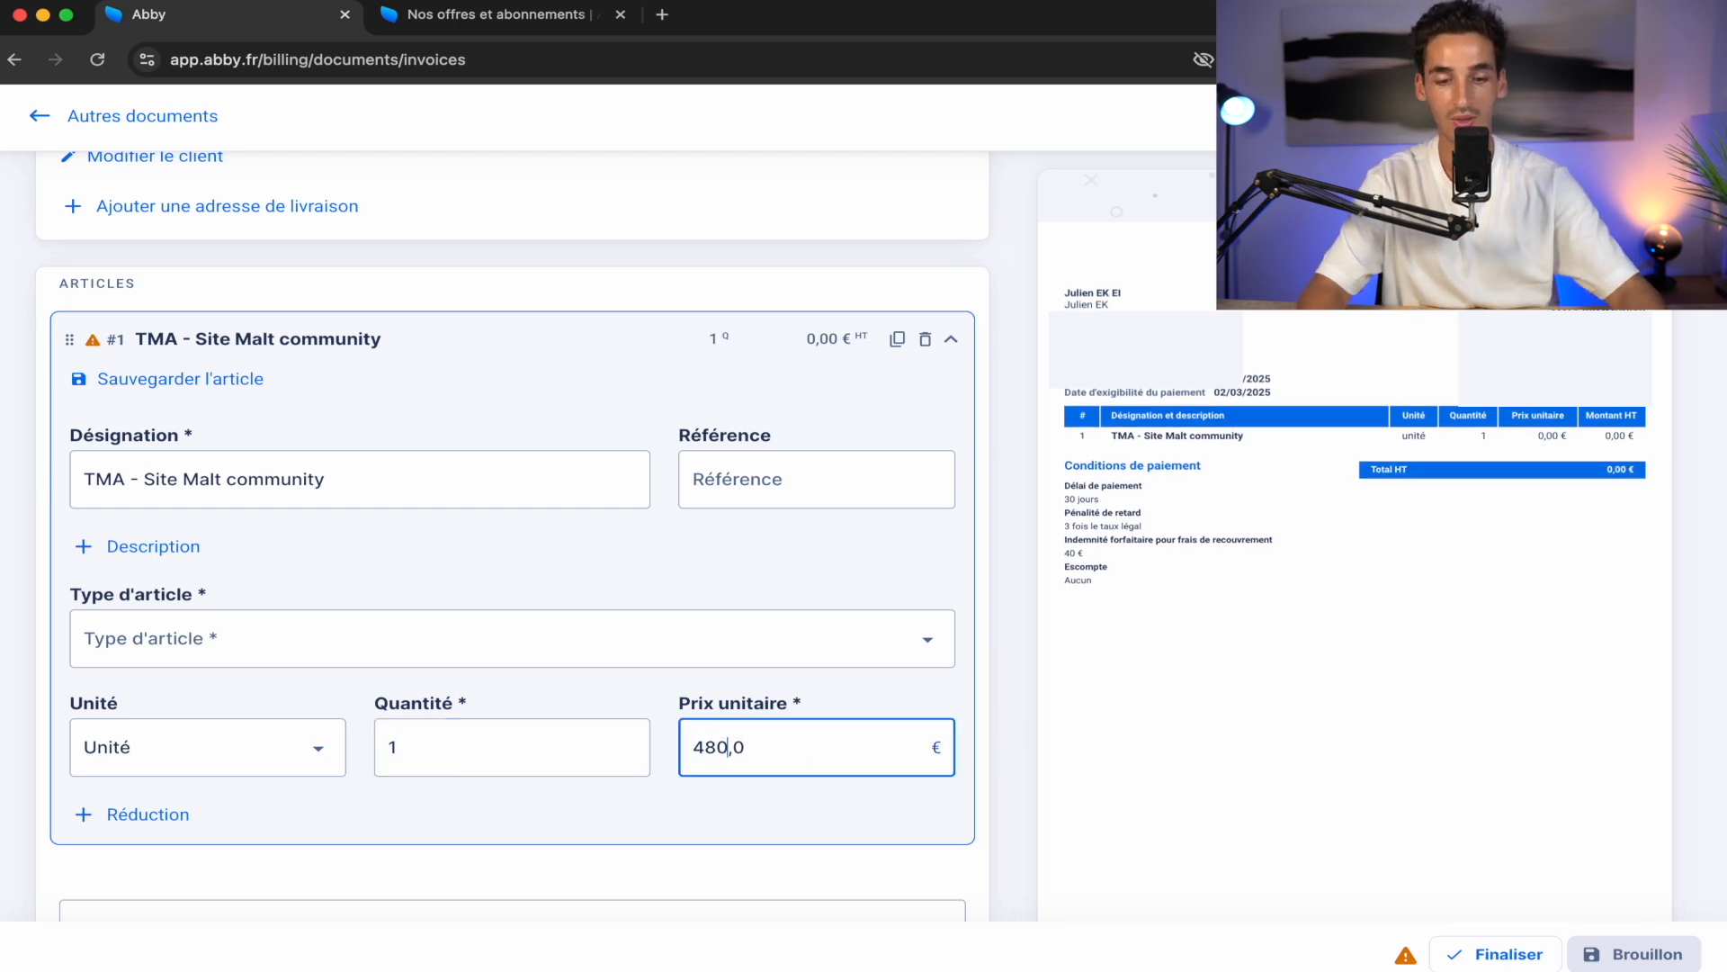
left_click(749, 840)
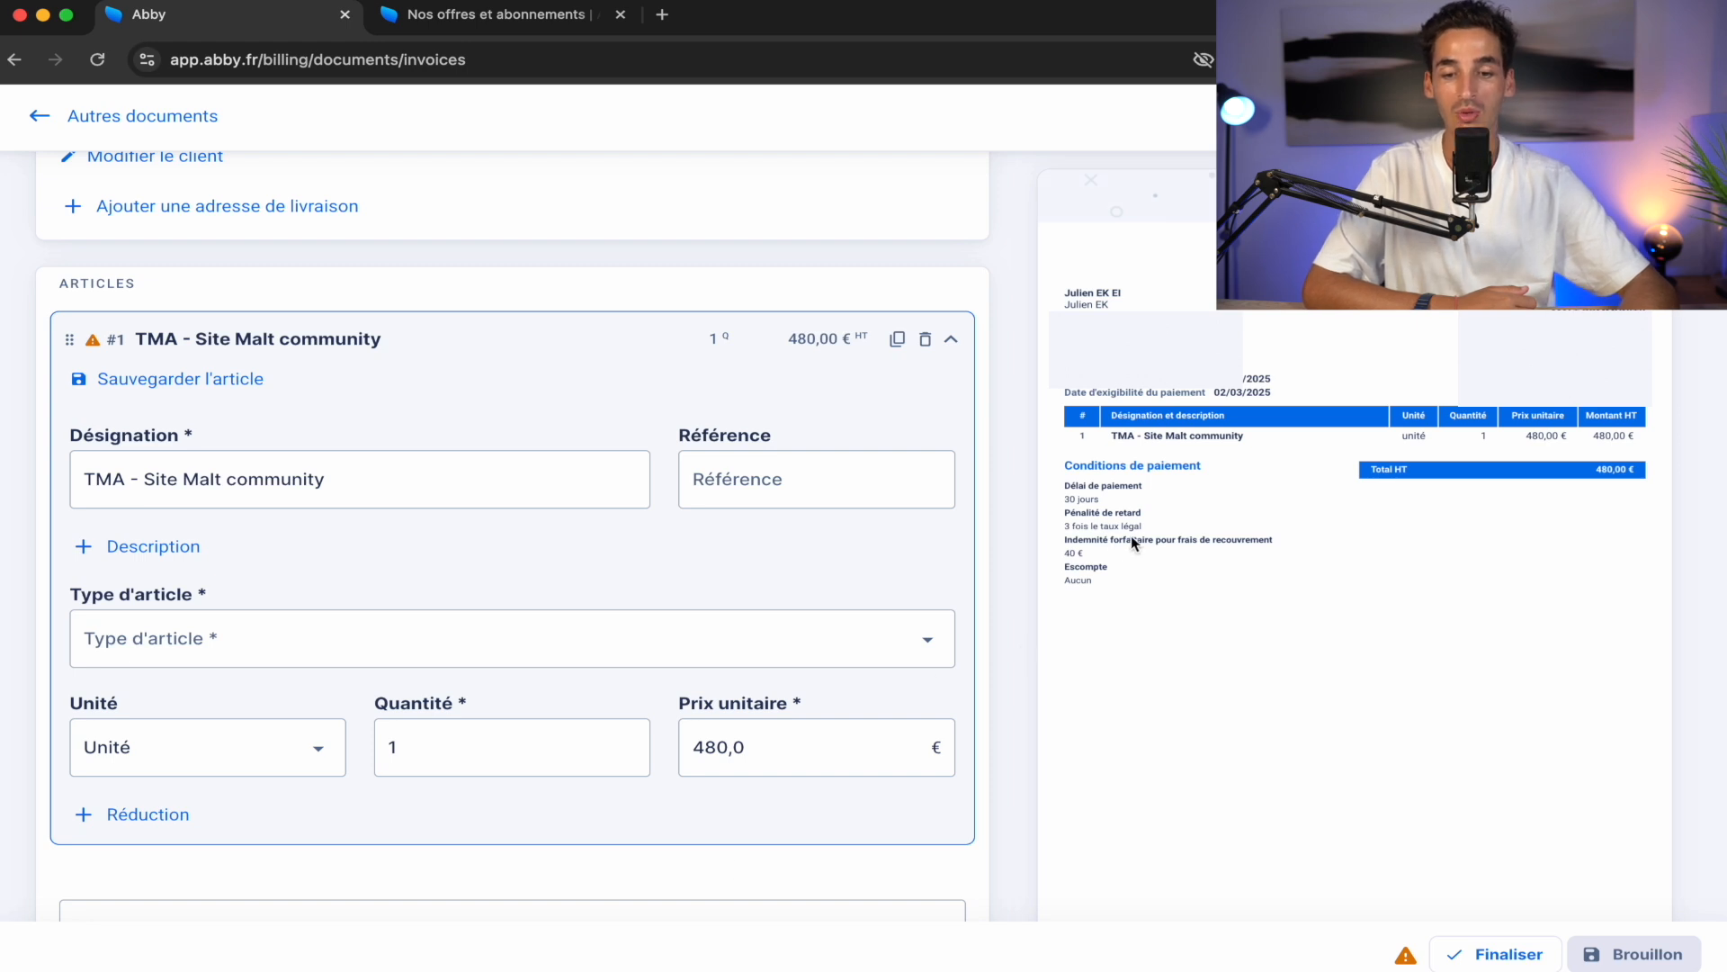
Add a second line to the invoice with the designation "Gestion des publicités"
scroll(422, 806, "down", 1)
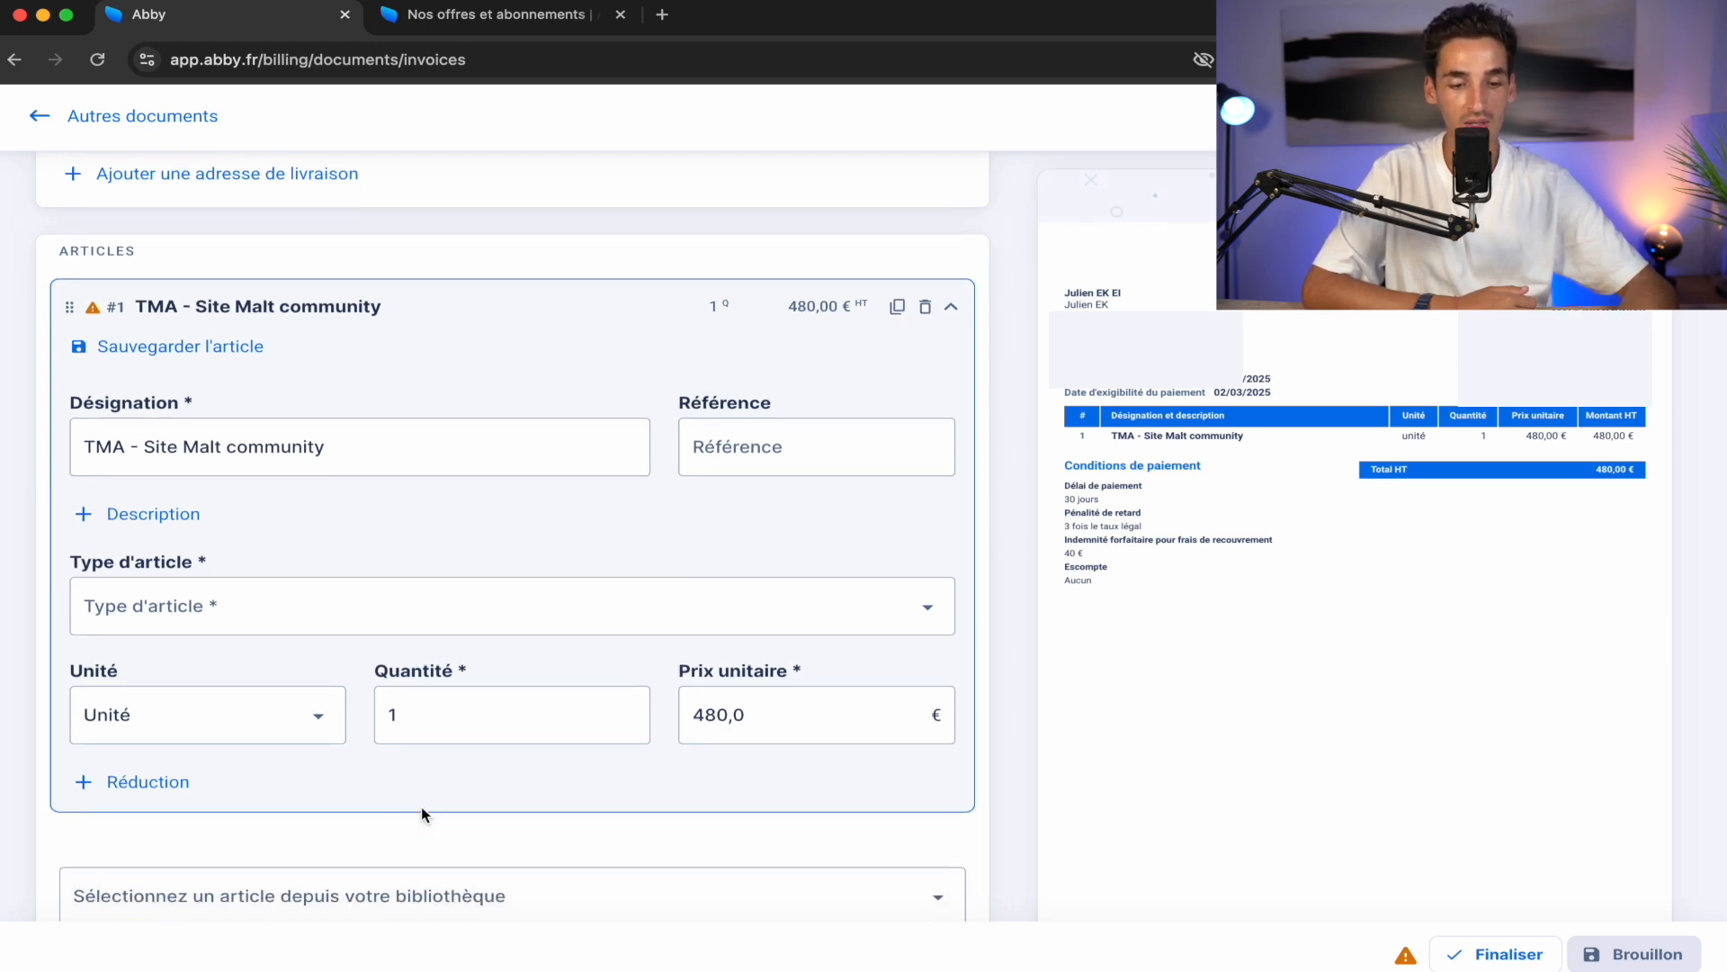
scroll(580, 780, "down", 1)
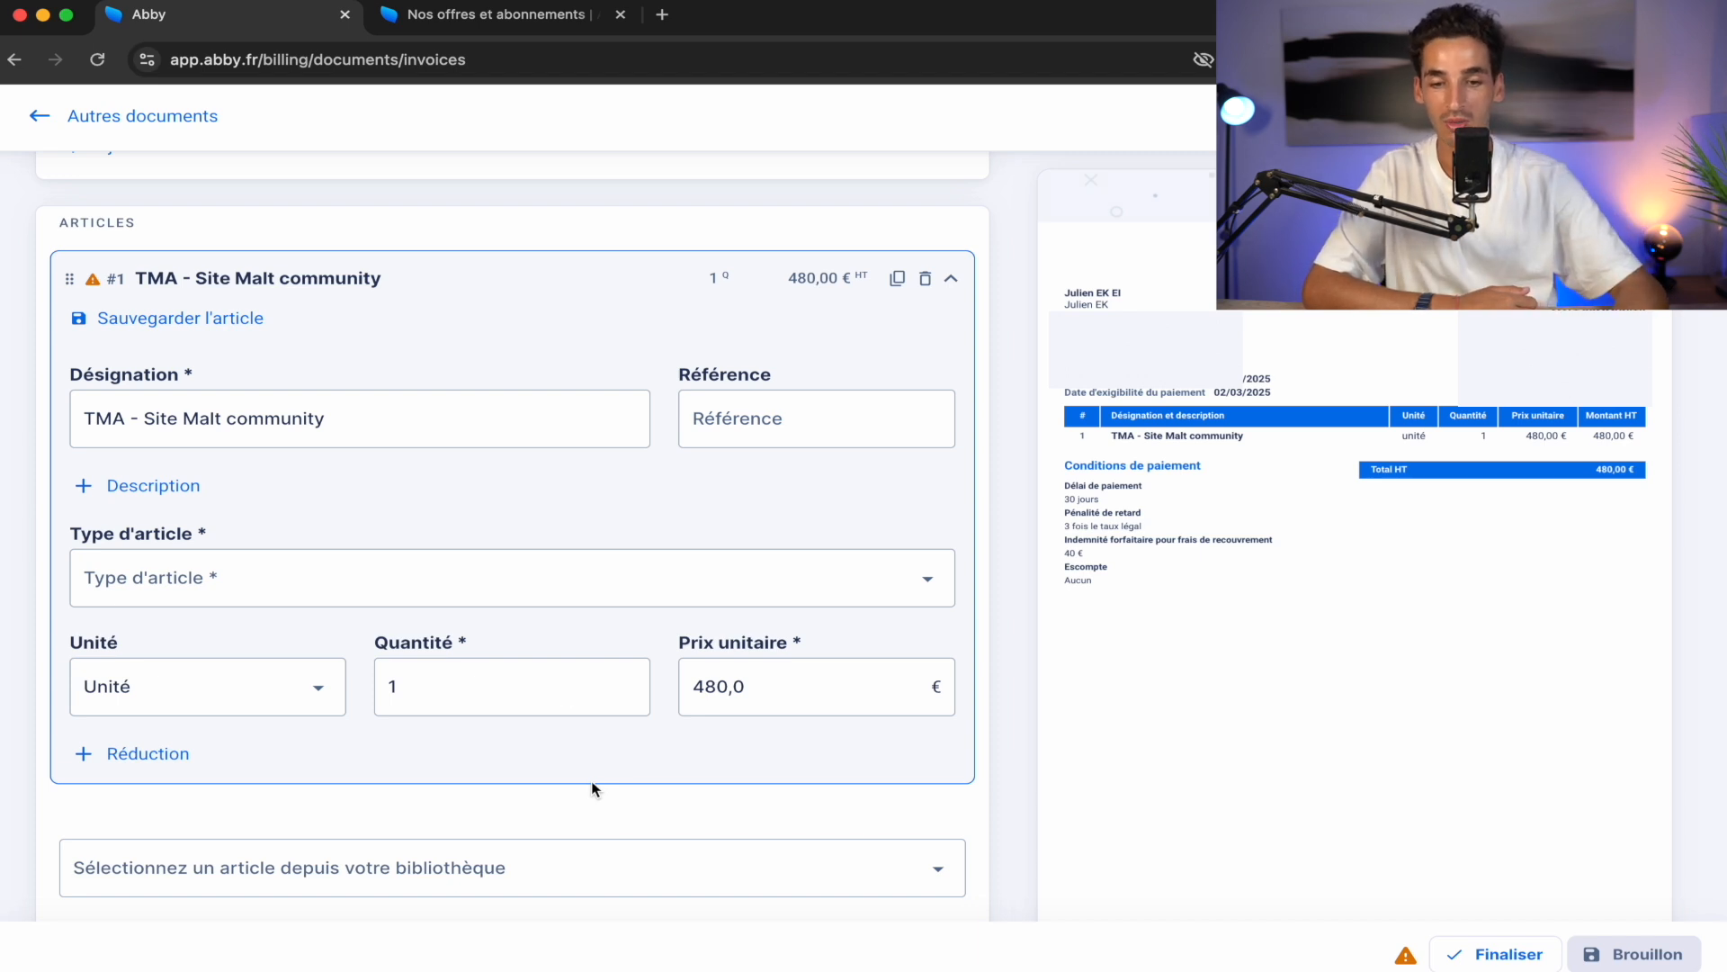
scroll(570, 716, "down", 1)
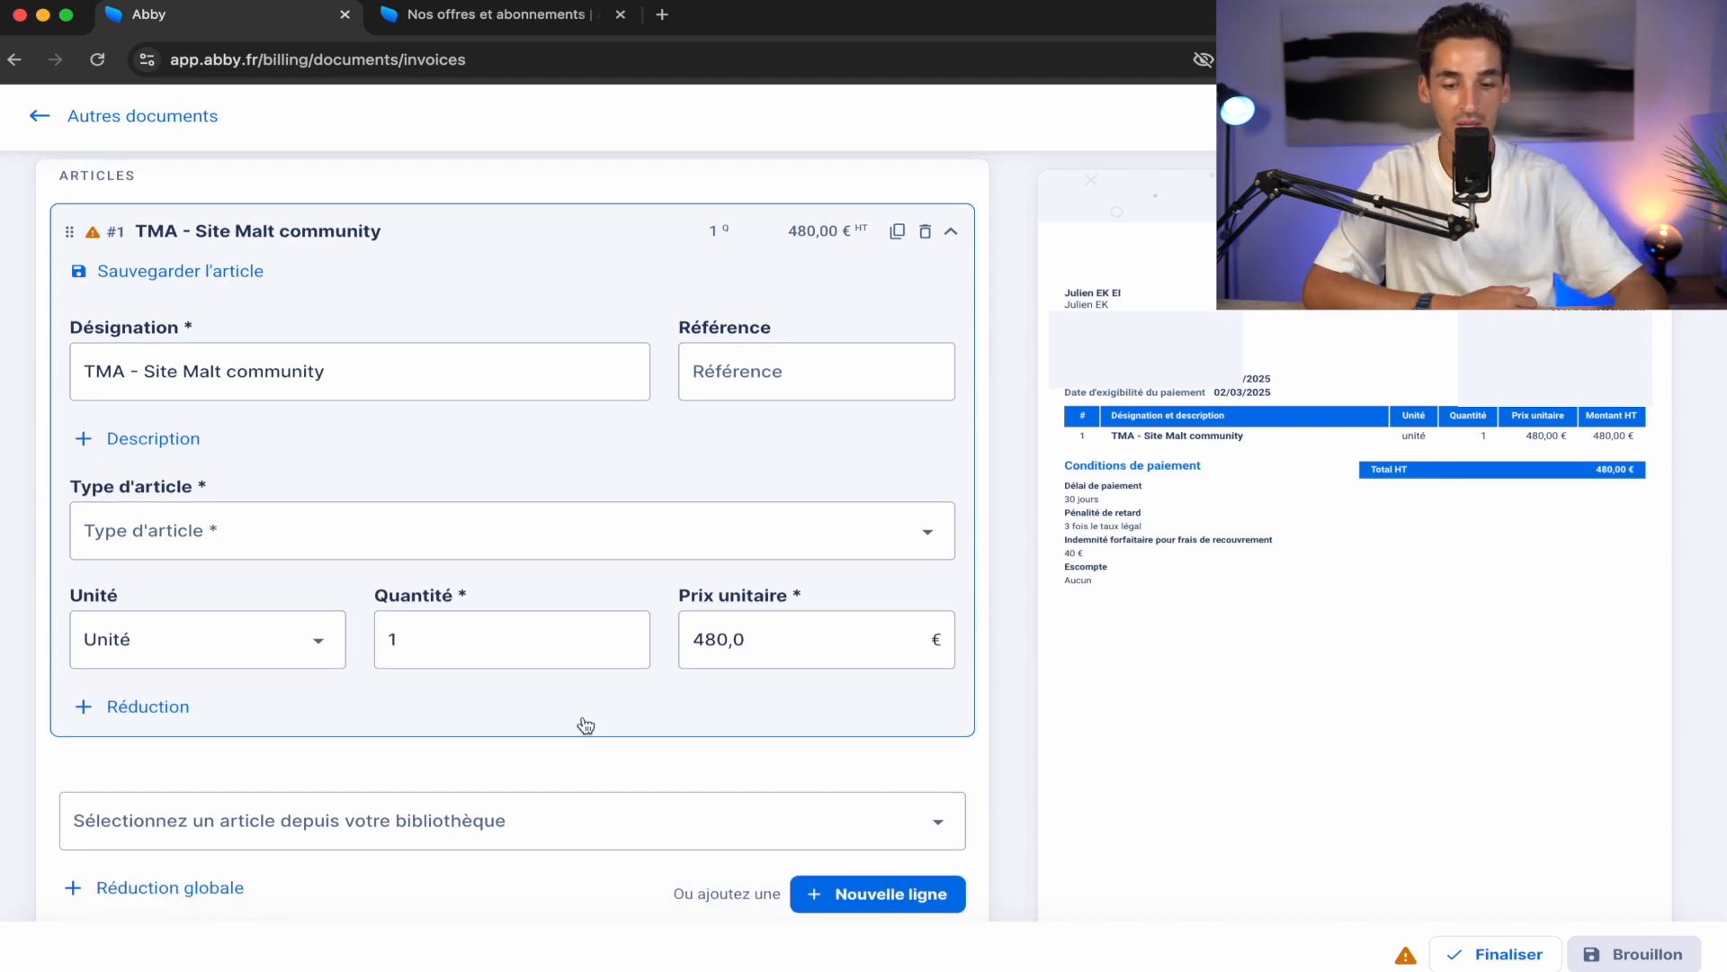
left_click(868, 893)
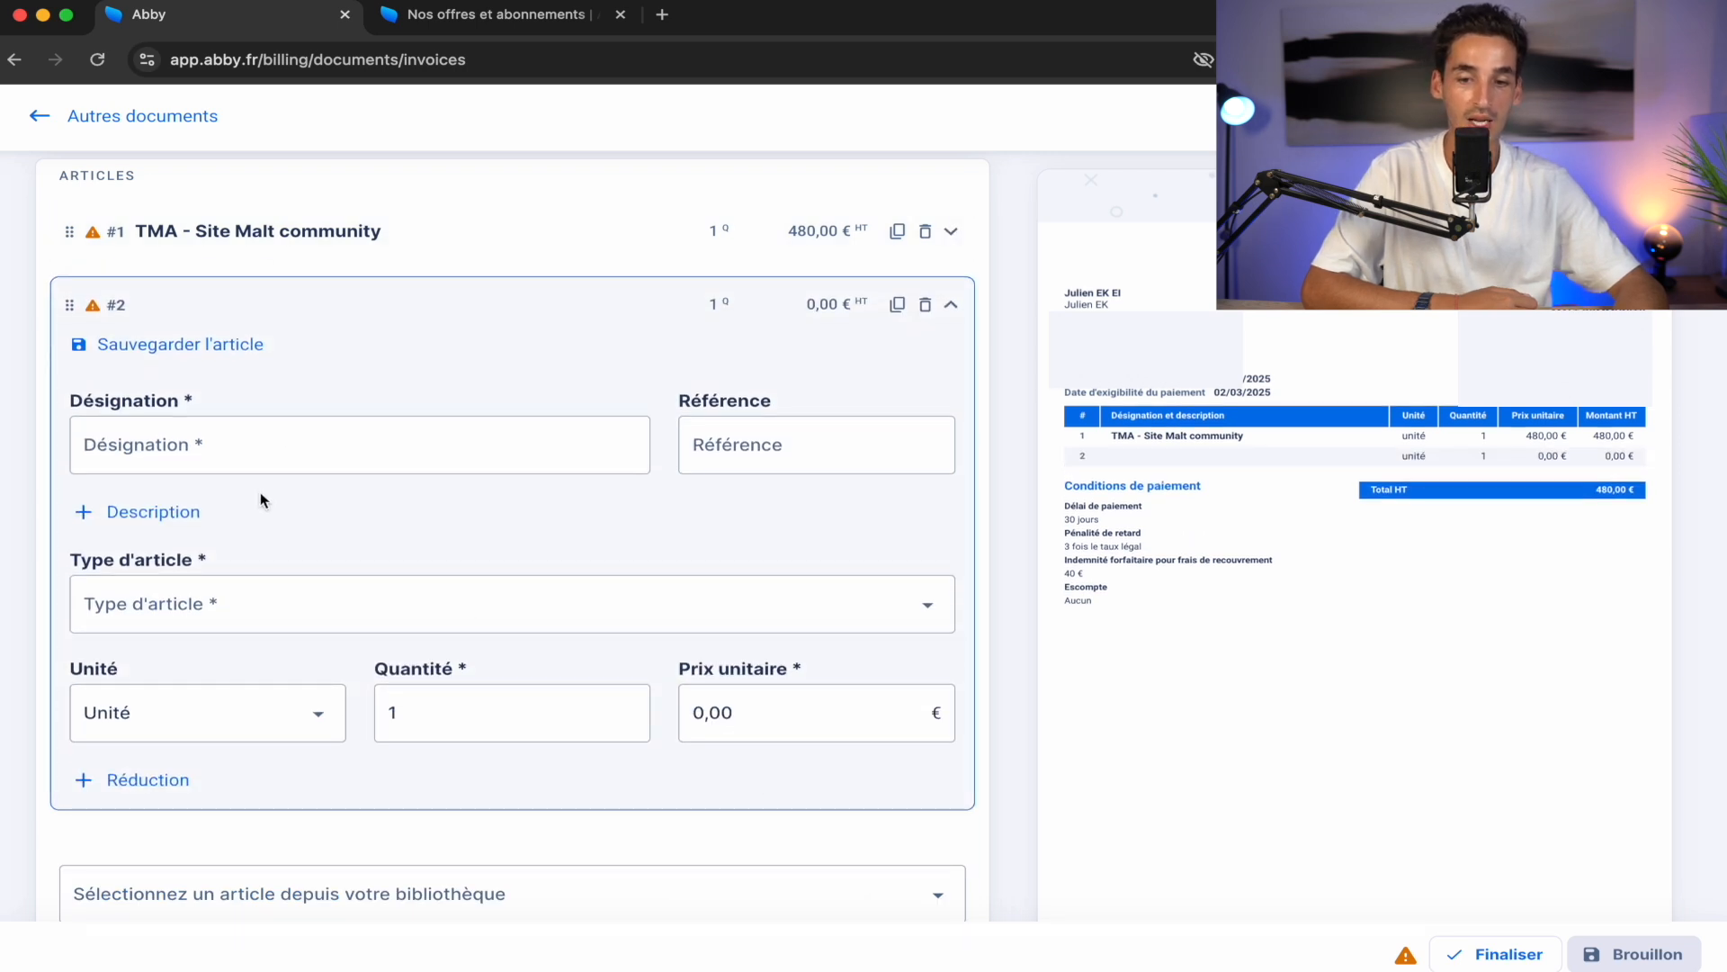
left_click(255, 466)
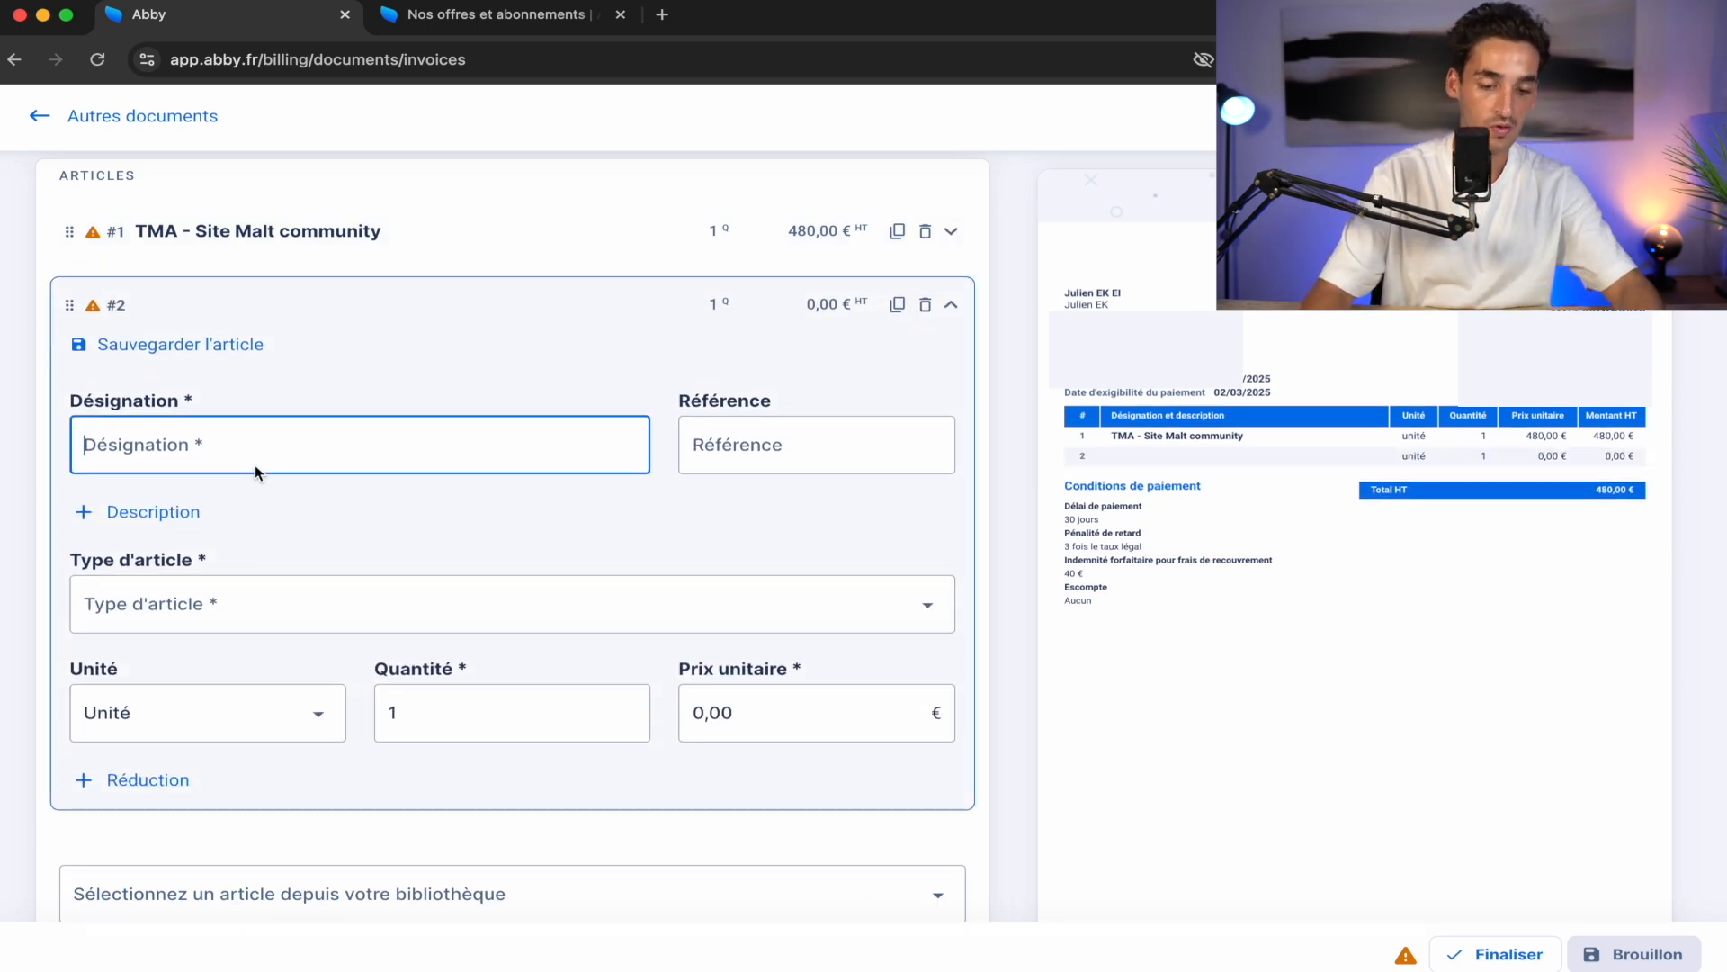
type("Gestion des pub")
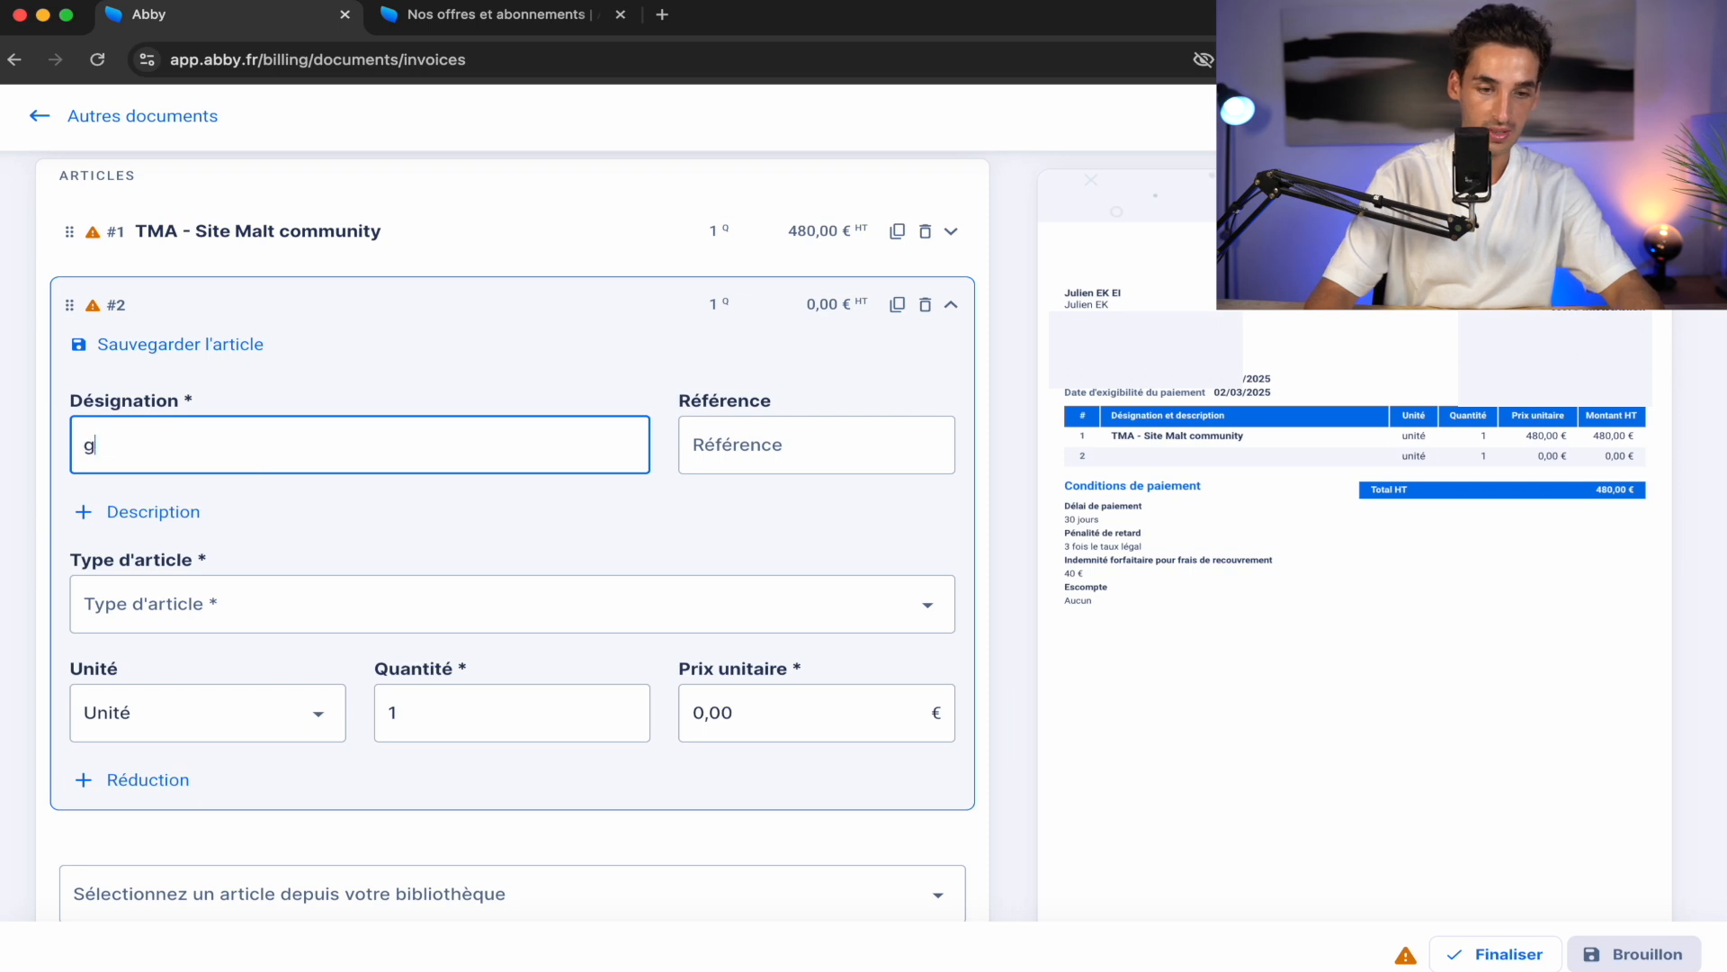
type("licités")
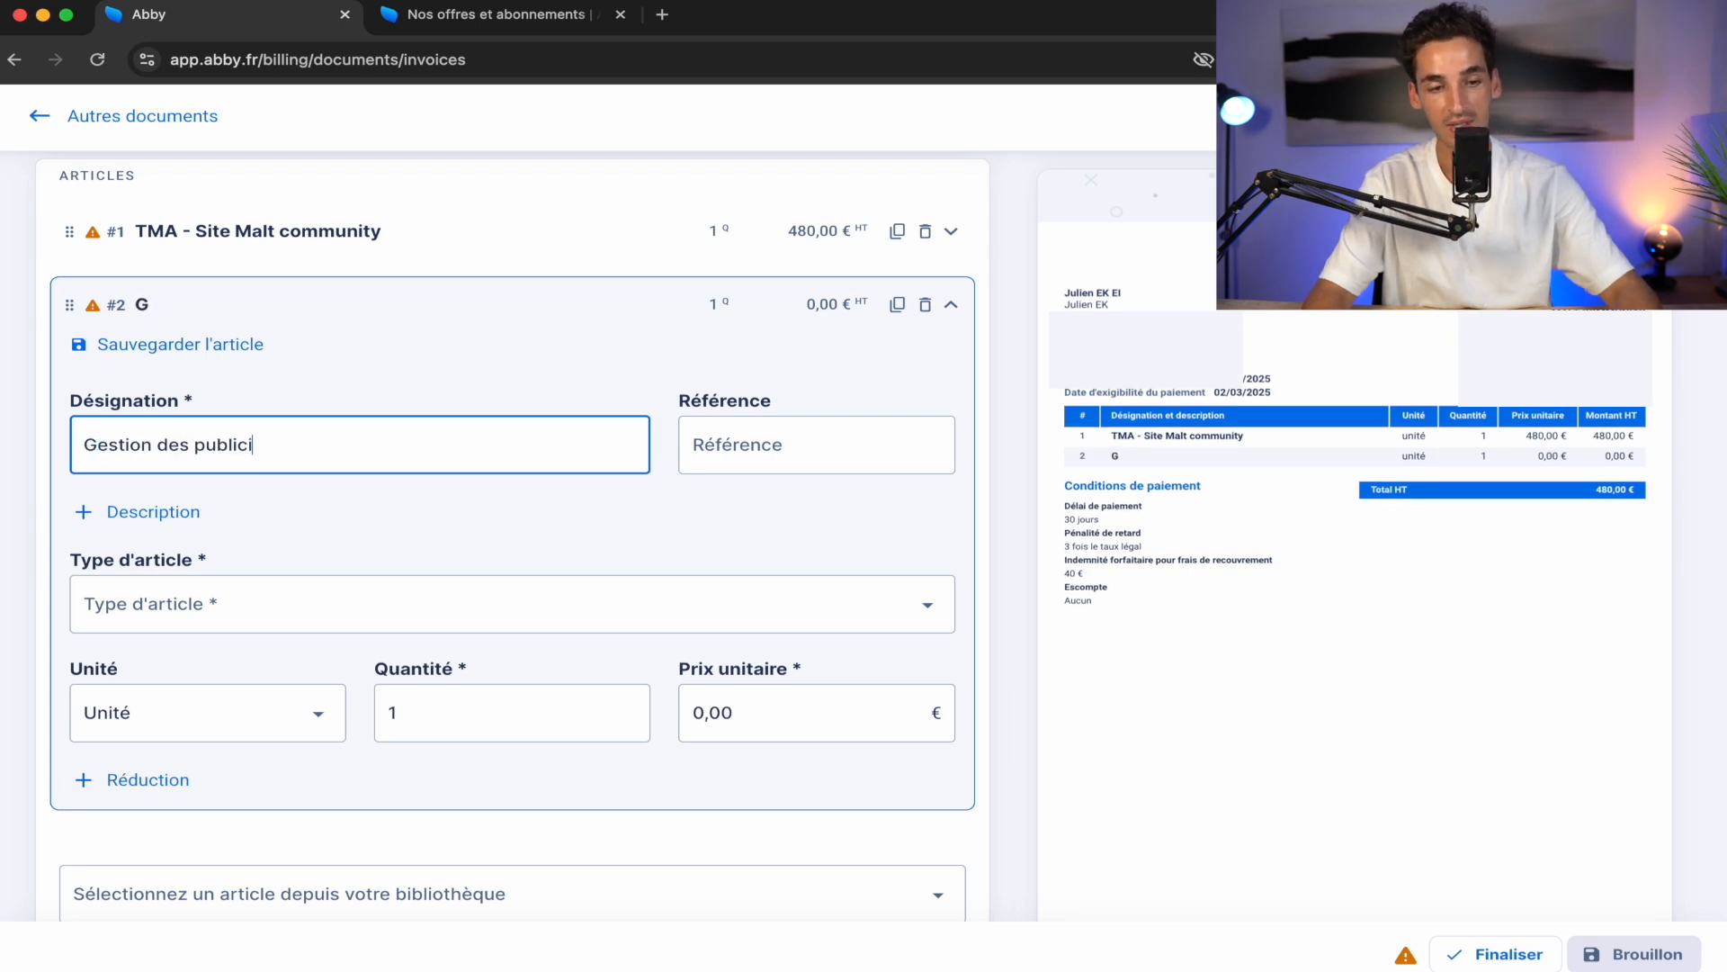
Set the "Gestion des publicités" line's article type to Prestations de services (BNC) and its unit price to 240 €
left_click(401, 608)
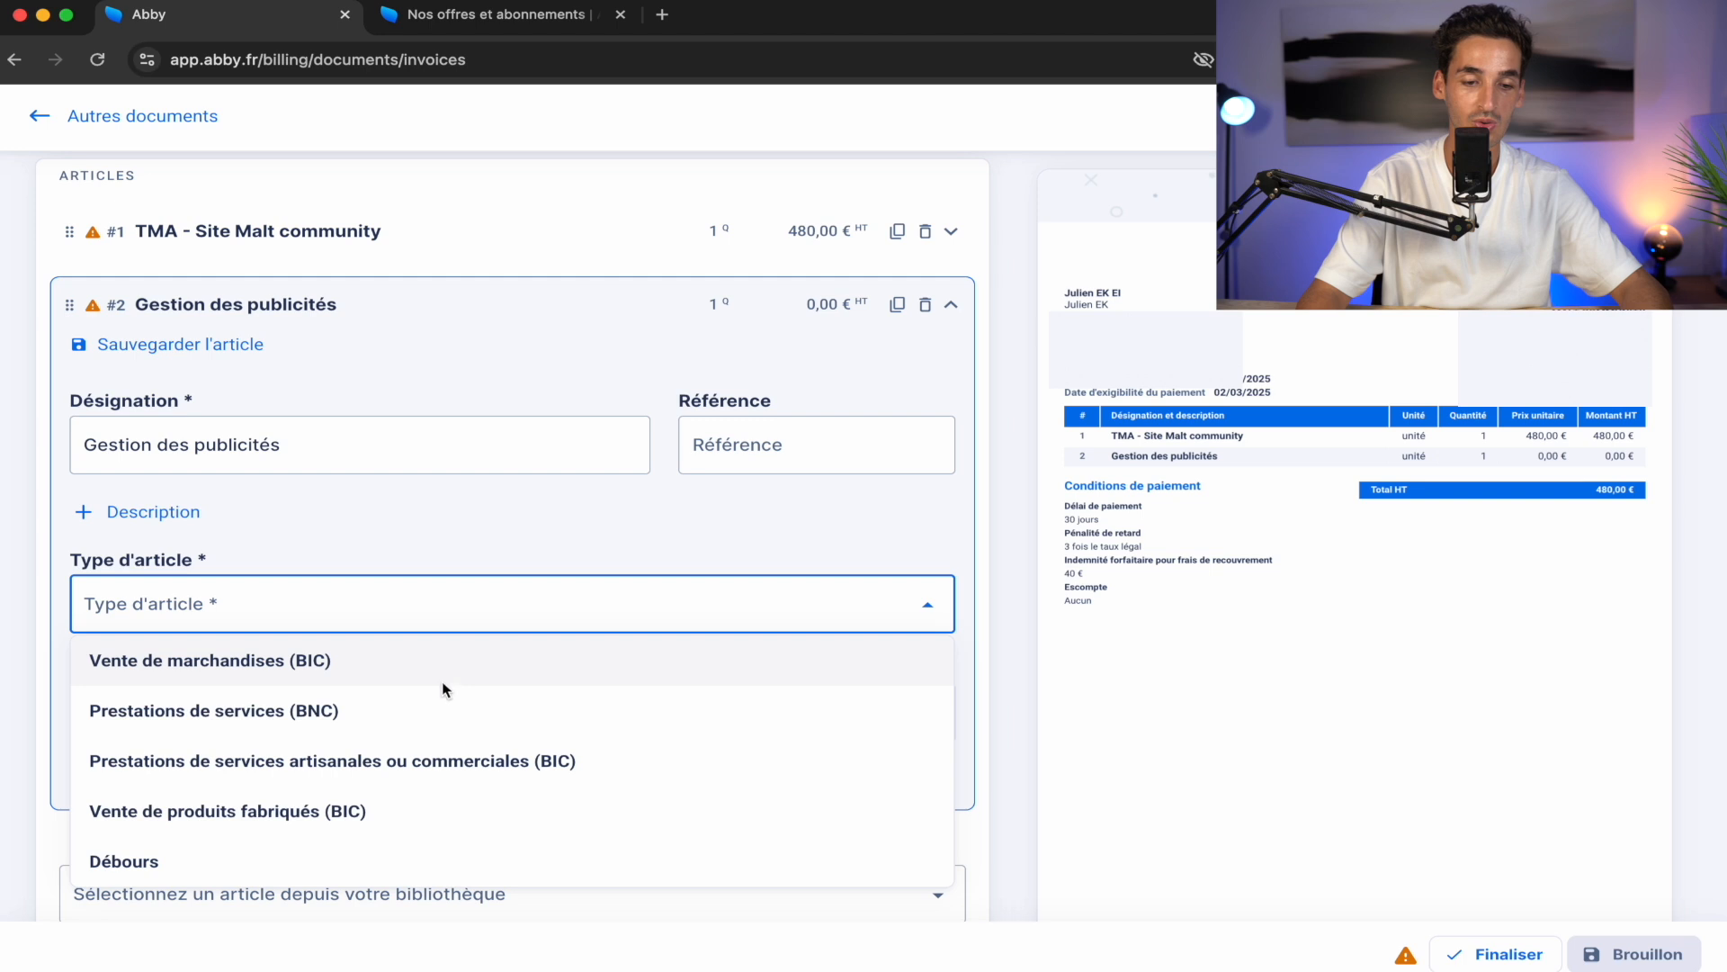
left_click(437, 724)
left_click(716, 717)
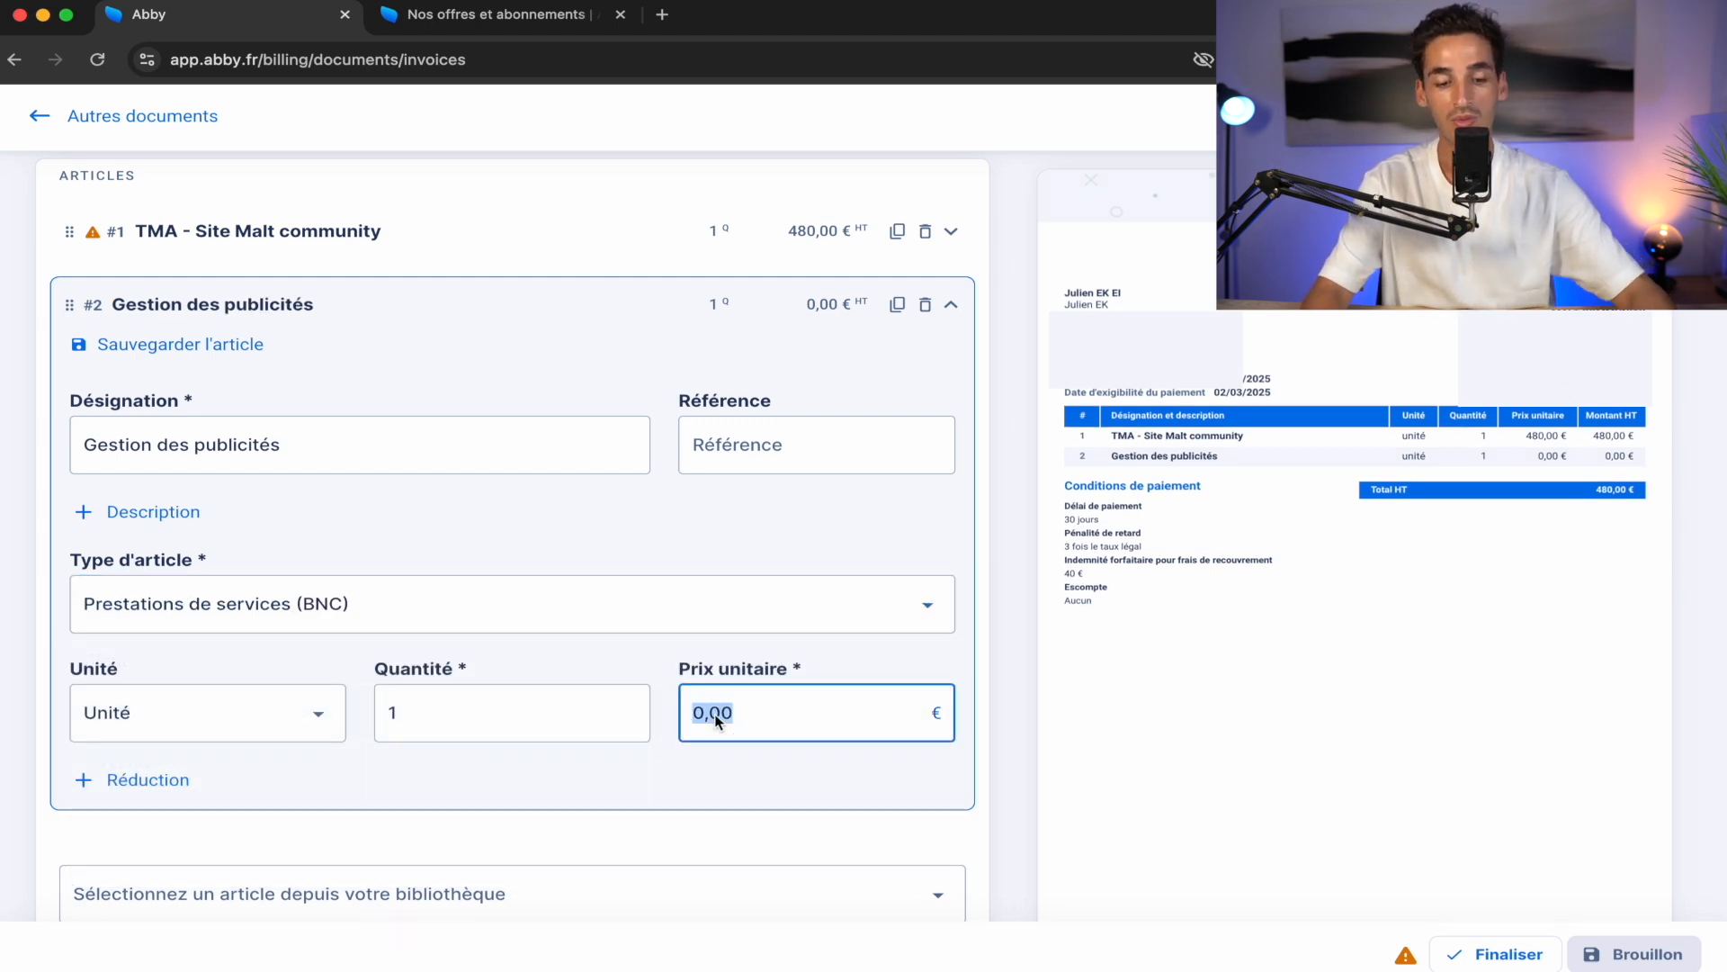
type("240,0")
left_click(725, 789)
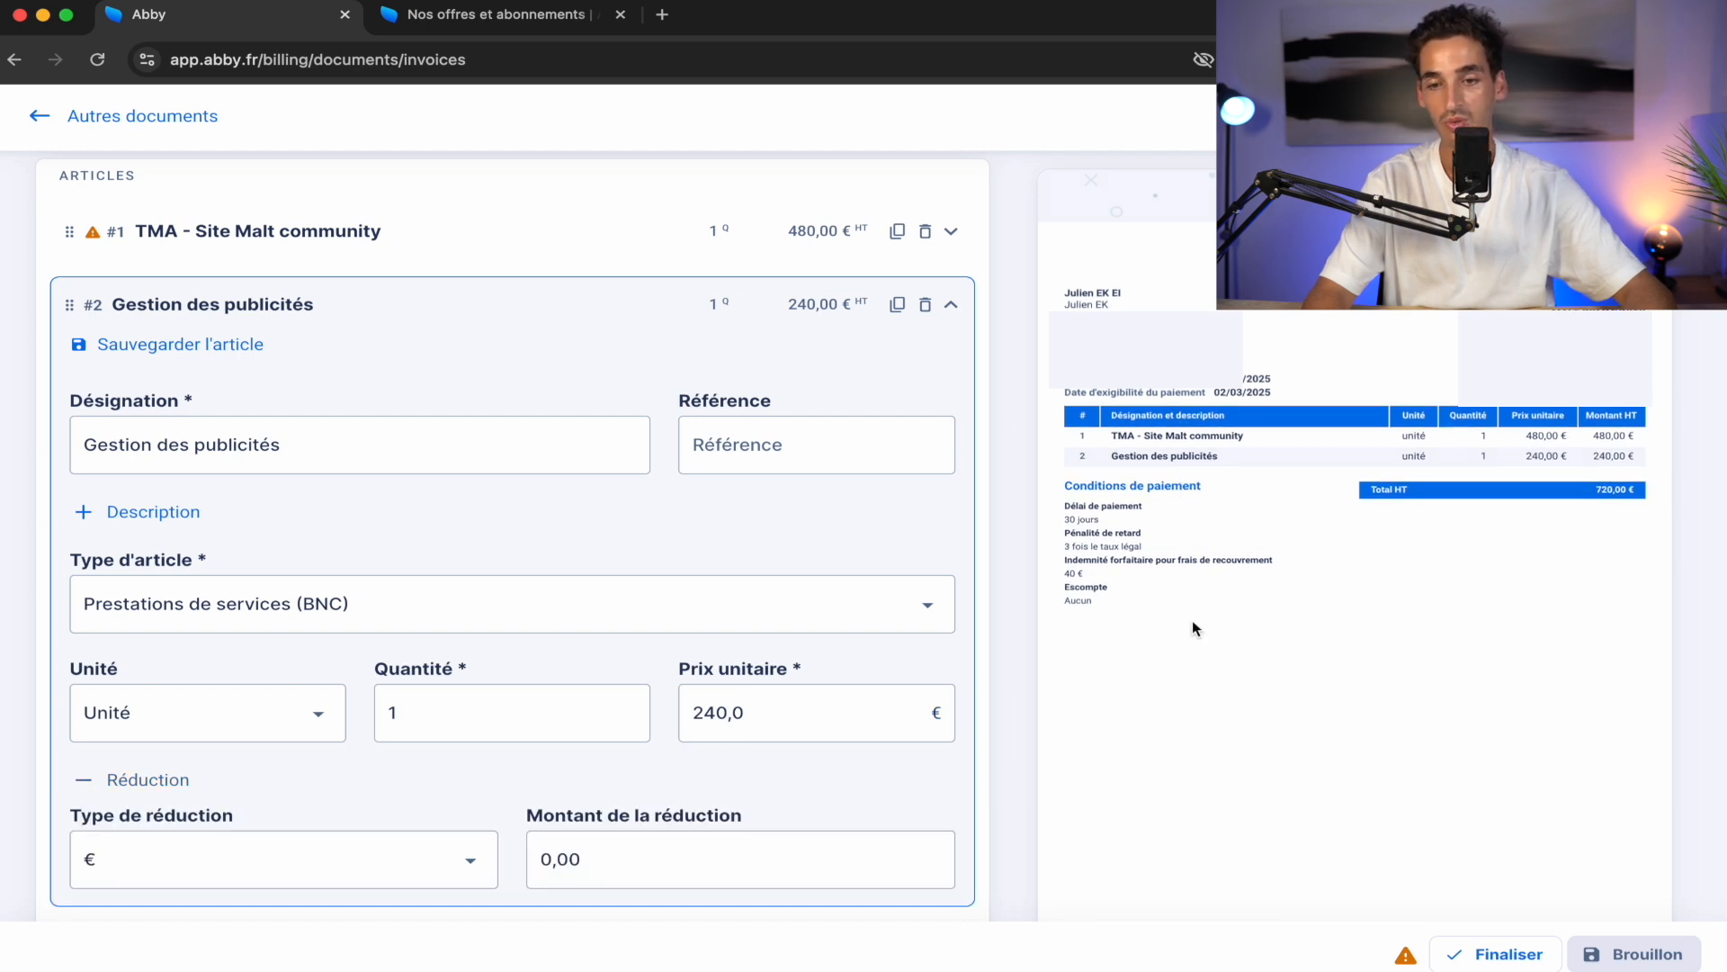
Delete the "Gestion des publicités" line from the invoice
left_click(927, 306)
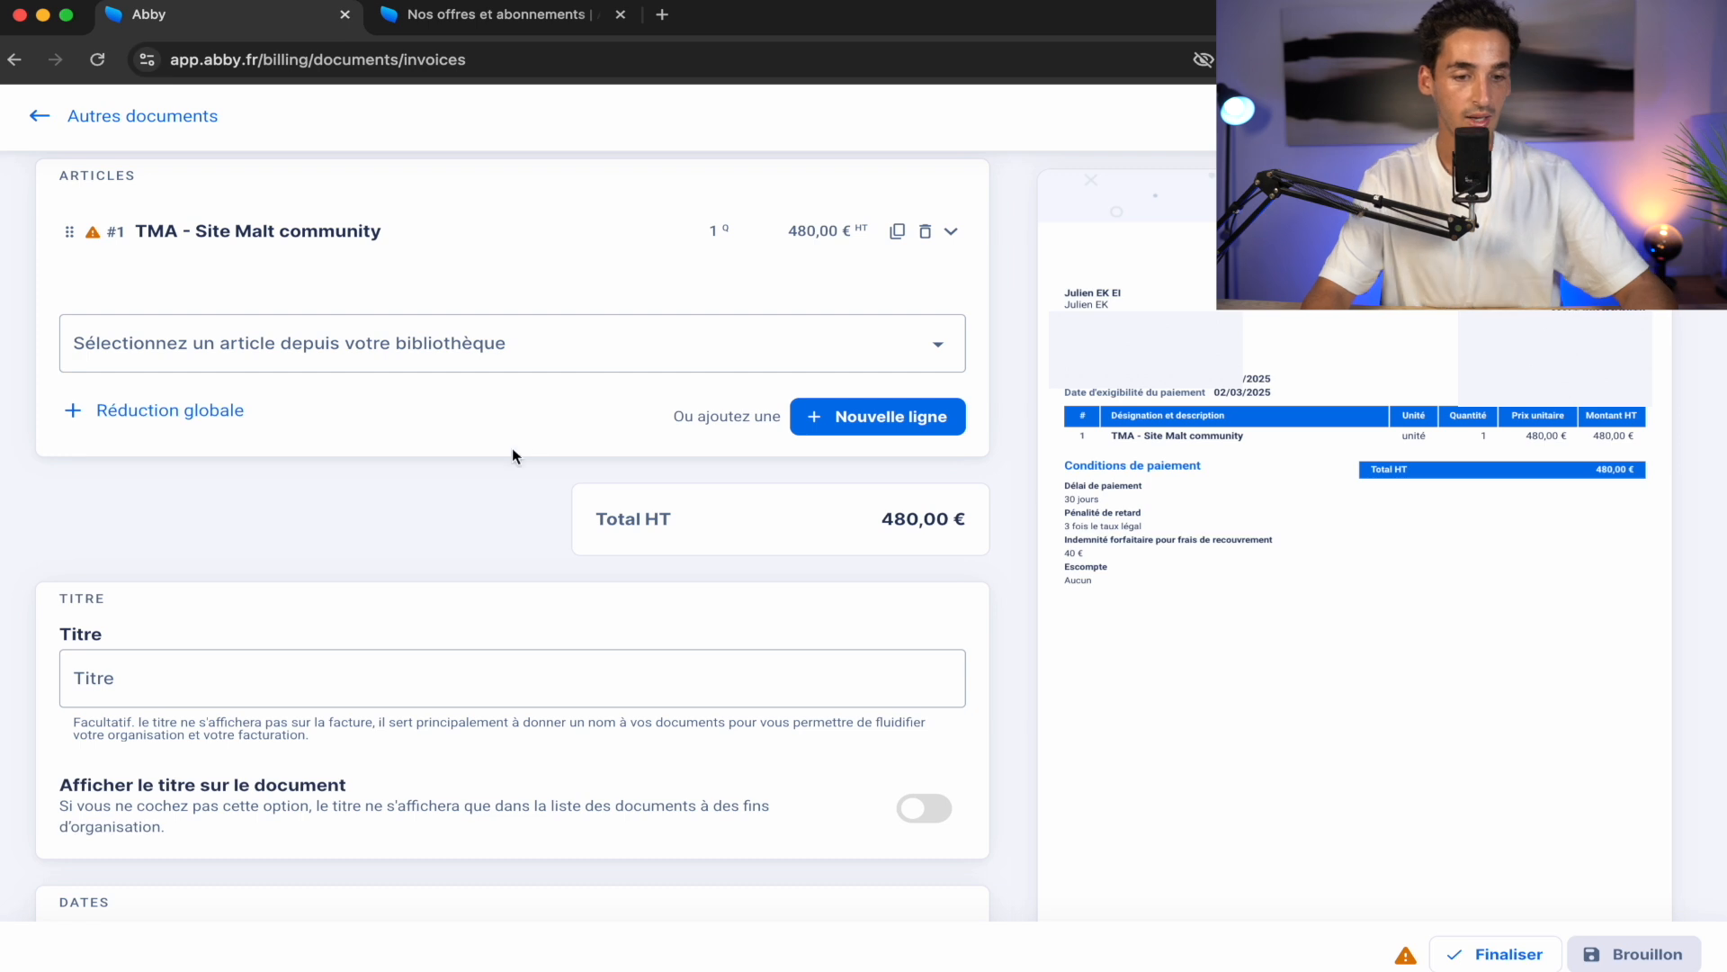
Set the invoice's issue date to 04/02/2025
scroll(486, 654, "down", 1)
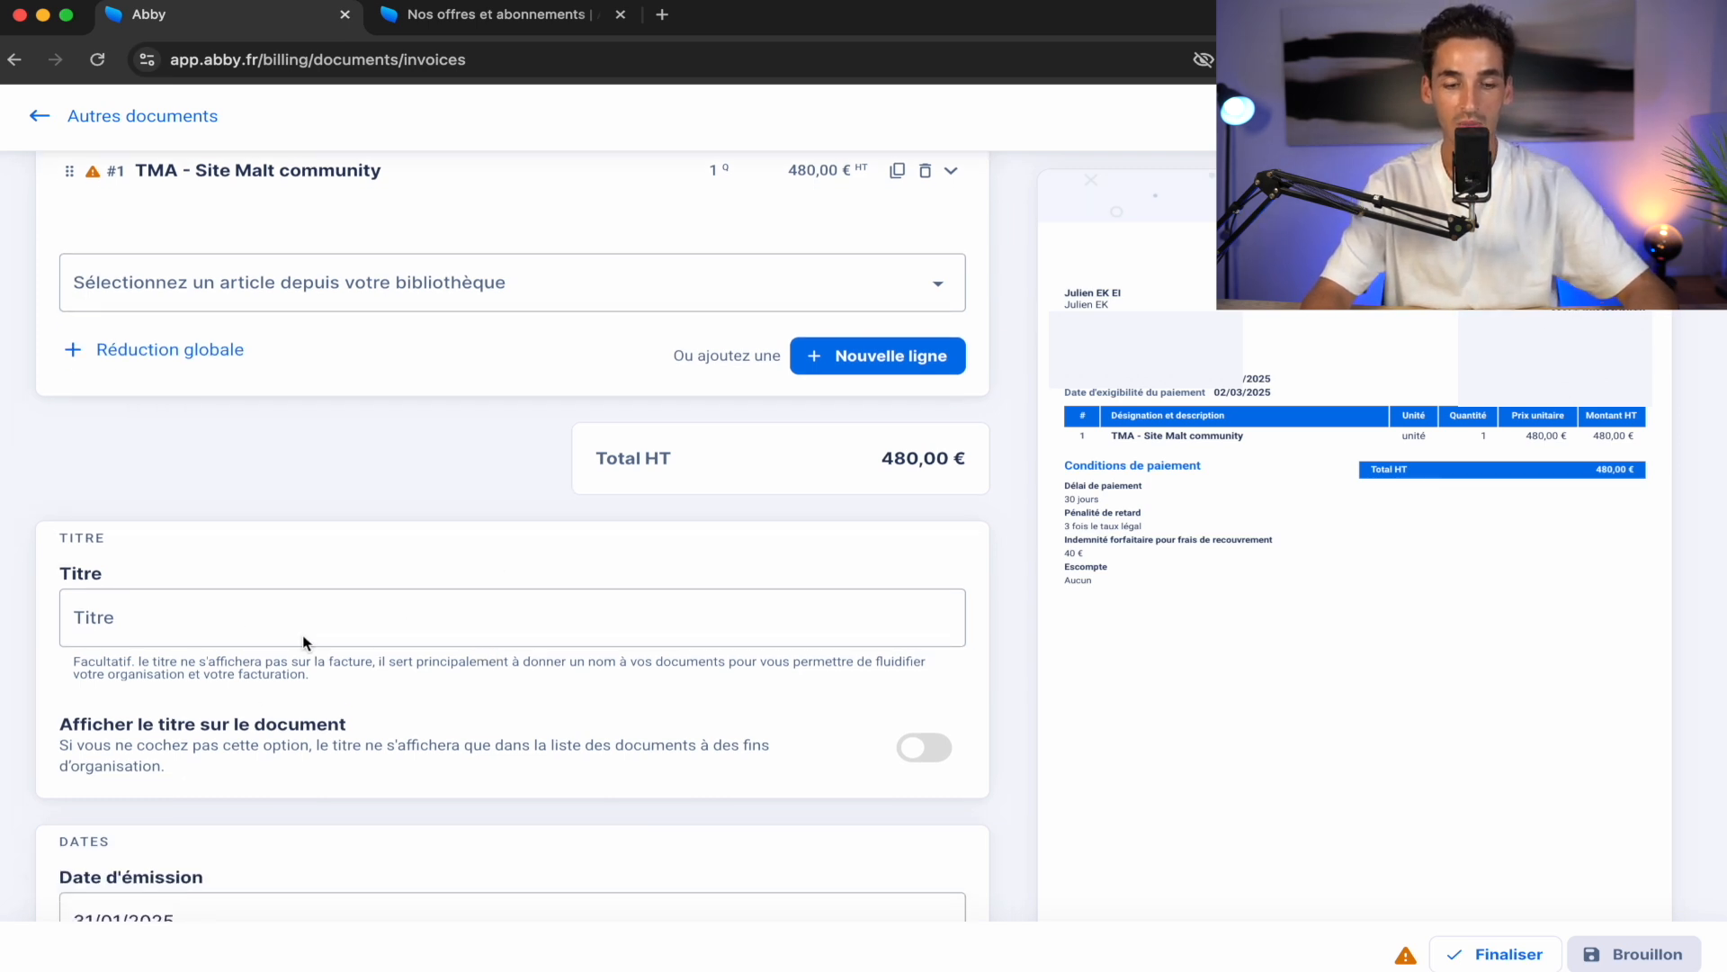
scroll(290, 756, "down", 3)
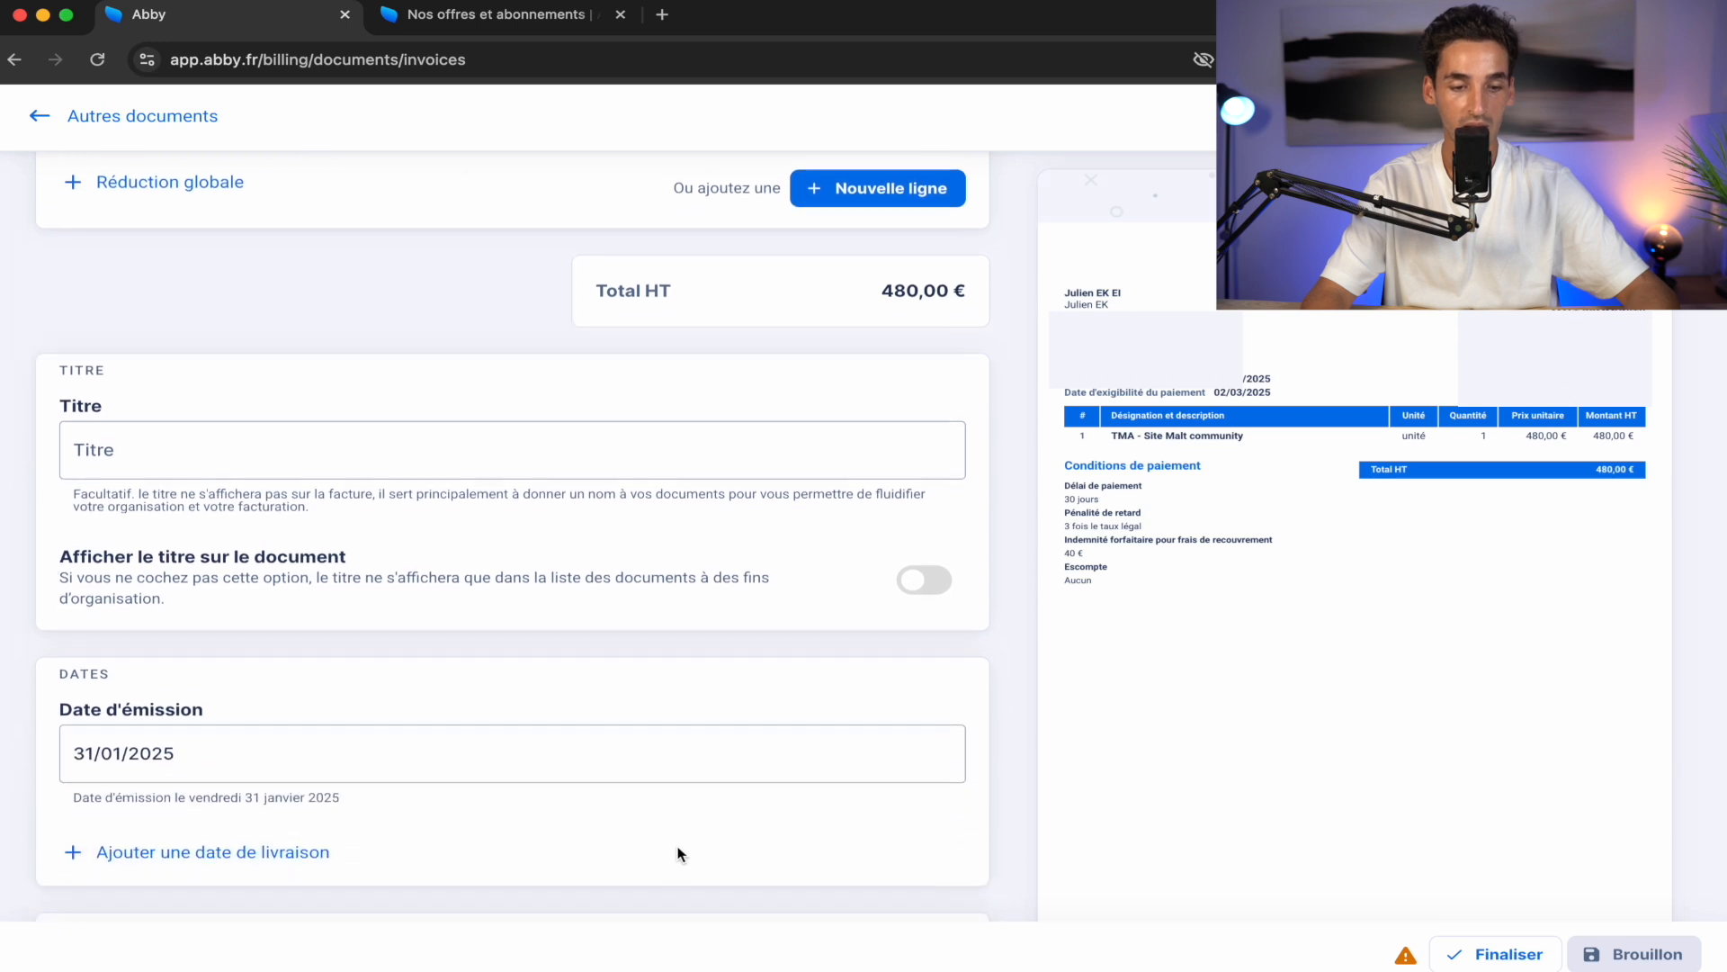
left_click(290, 749)
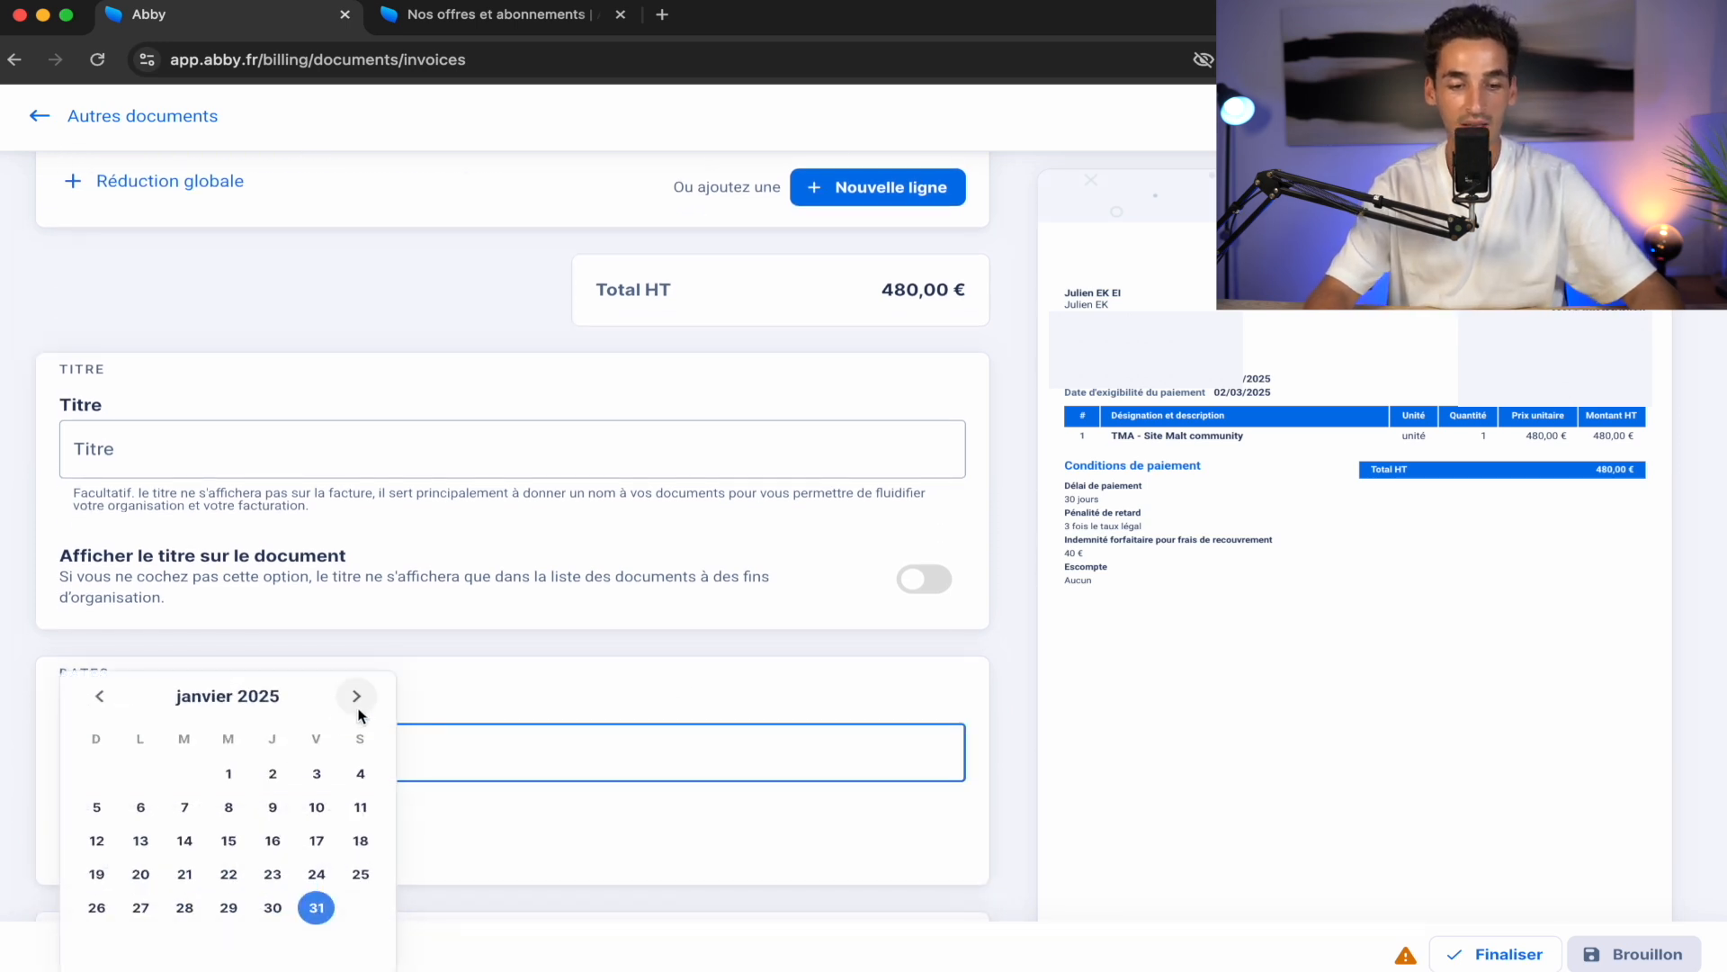
left_click(356, 696)
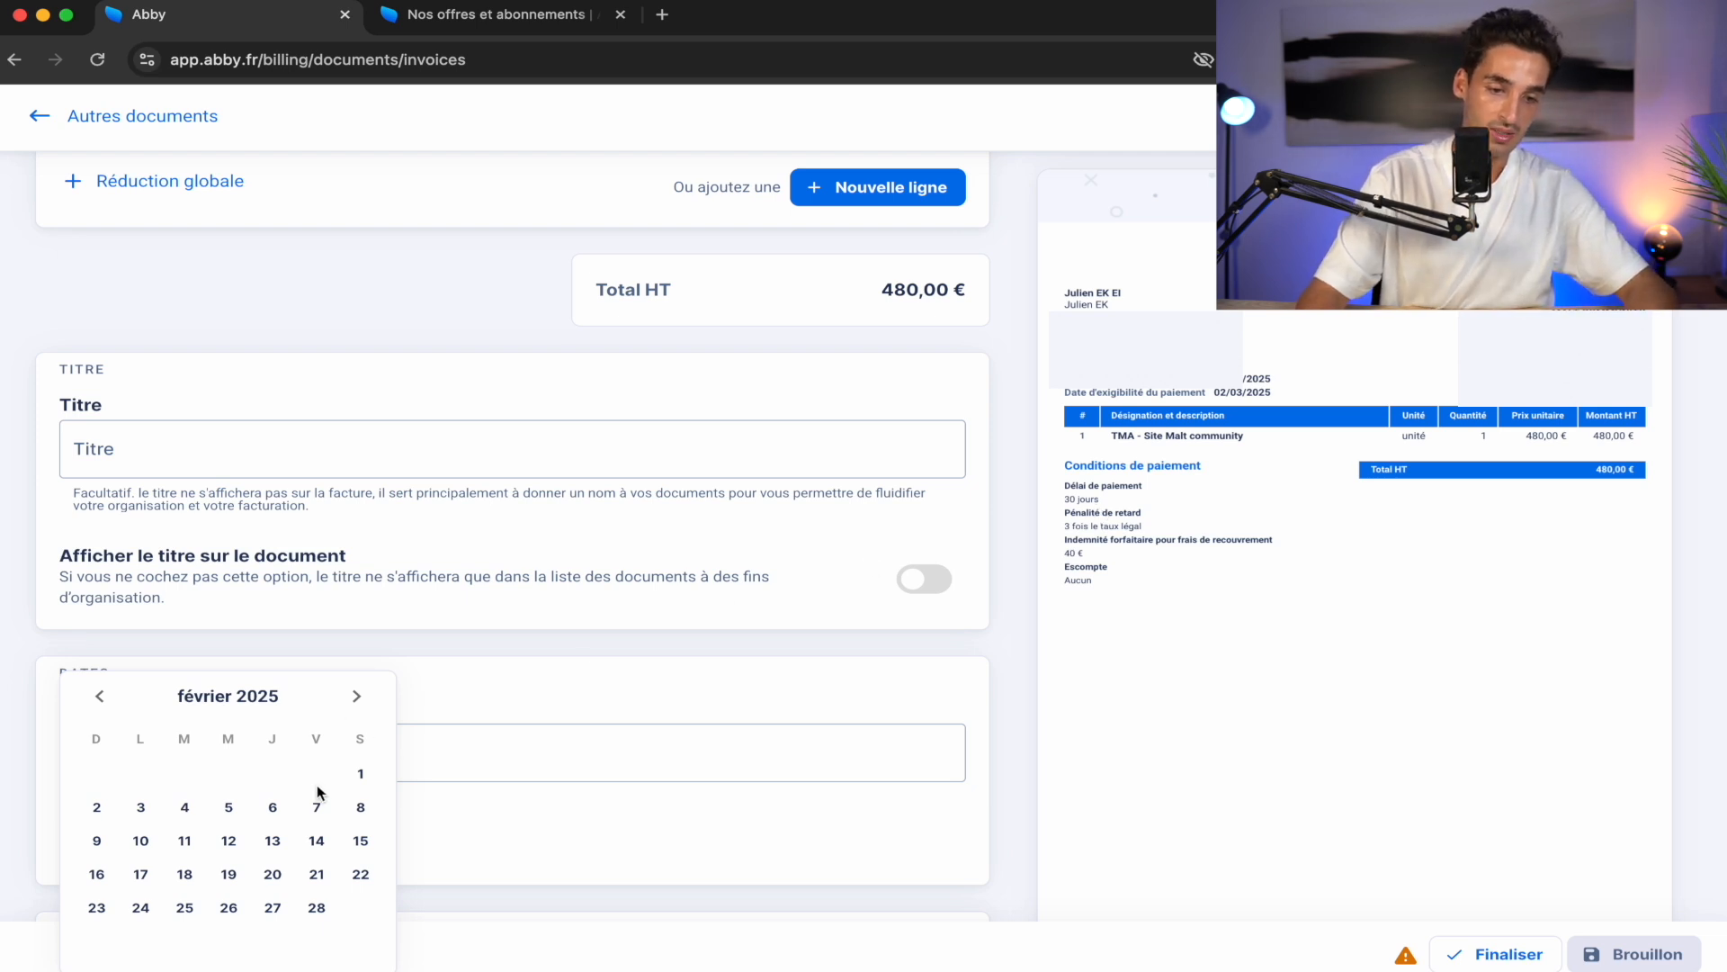
left_click(101, 695)
left_click(101, 696)
left_click(356, 695)
left_click(356, 695)
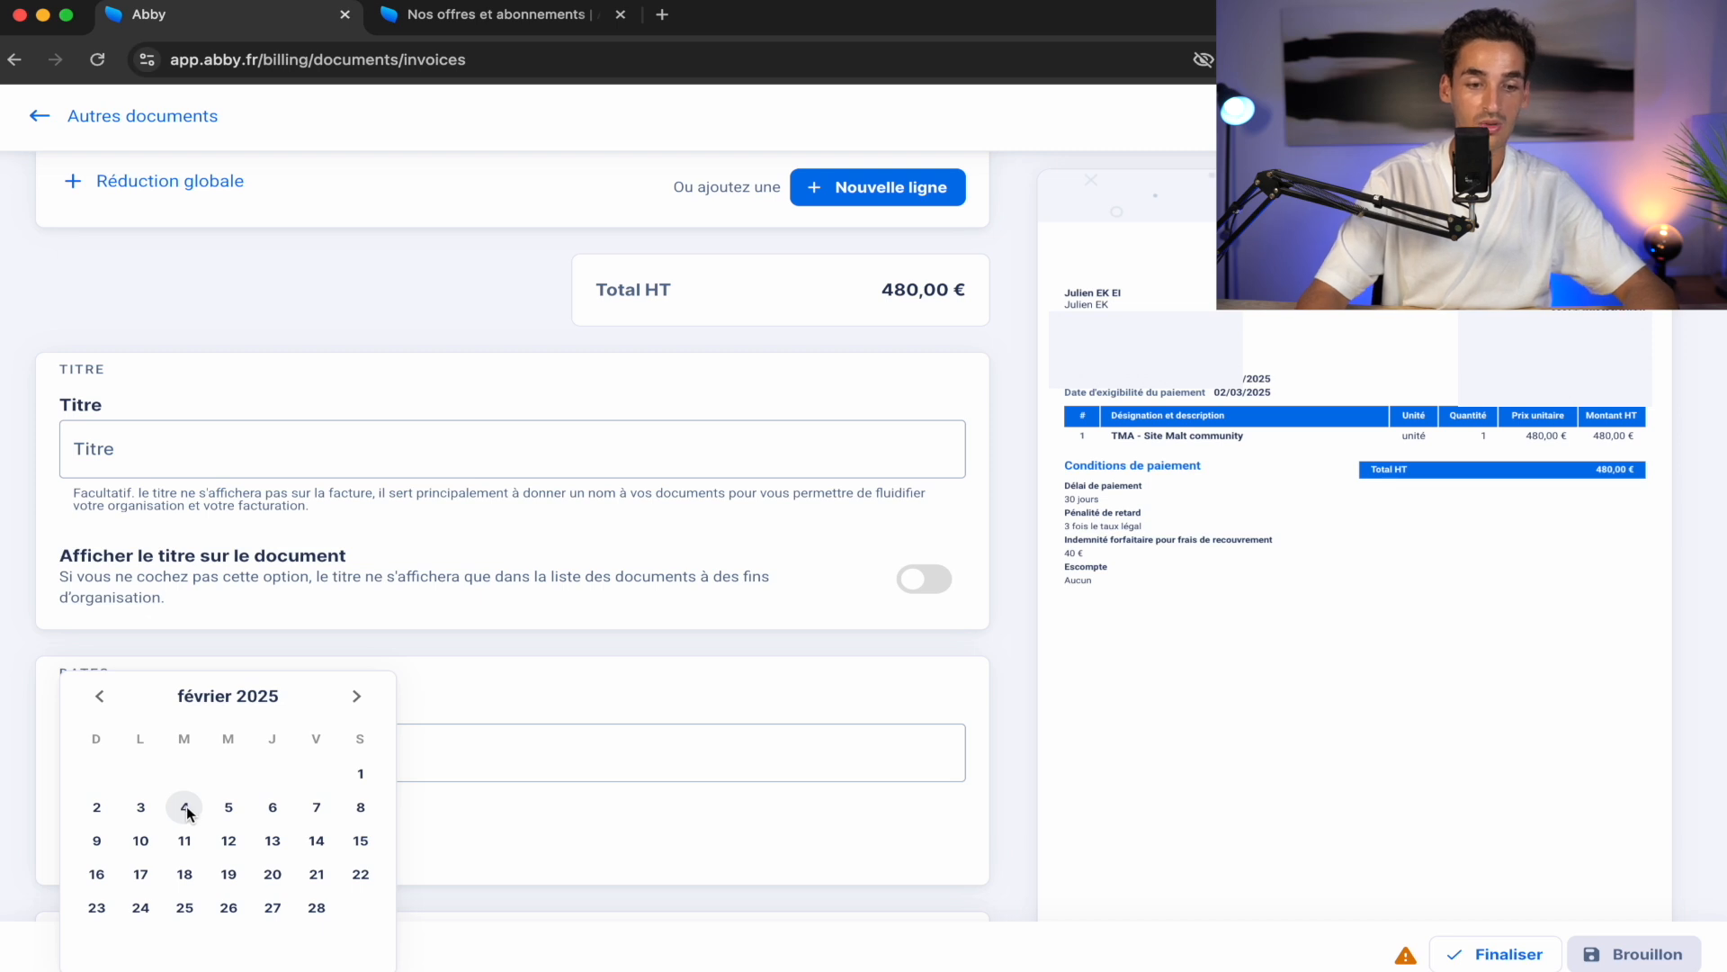
left_click(185, 807)
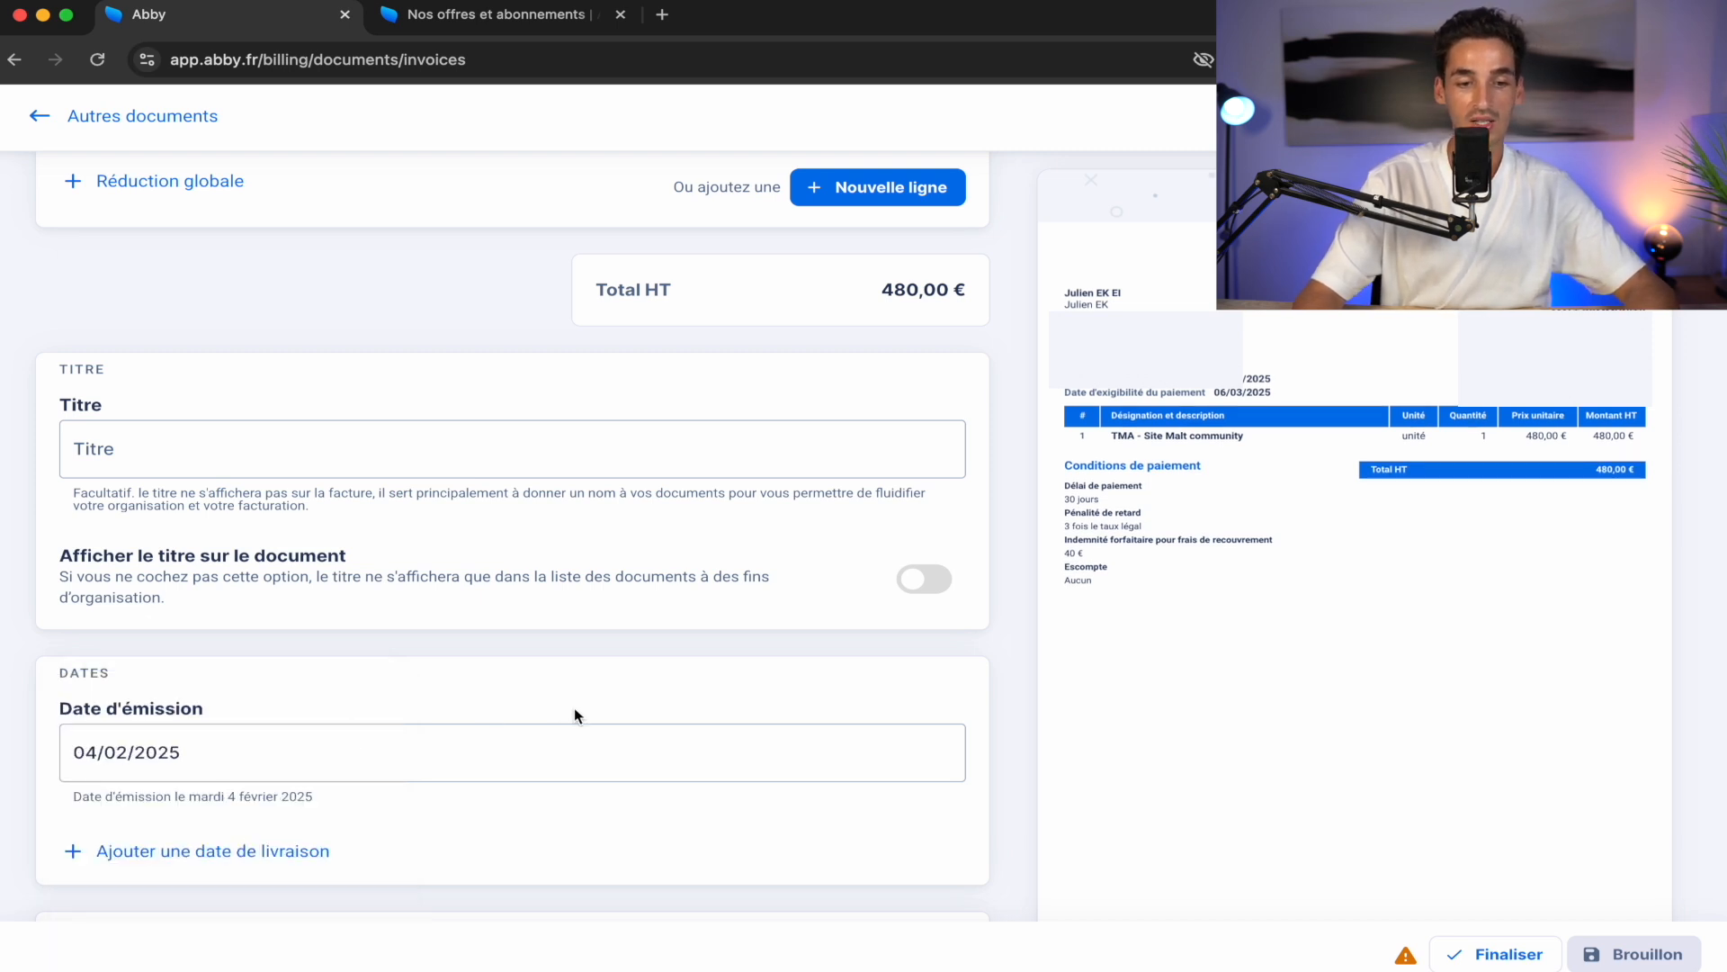
Review the invoice's online payment, language, currency, reminder, attachment and recurrence settings, and check the finalisation options without finalising
scroll(575, 710, "down", 6)
scroll(574, 707, "down", 2)
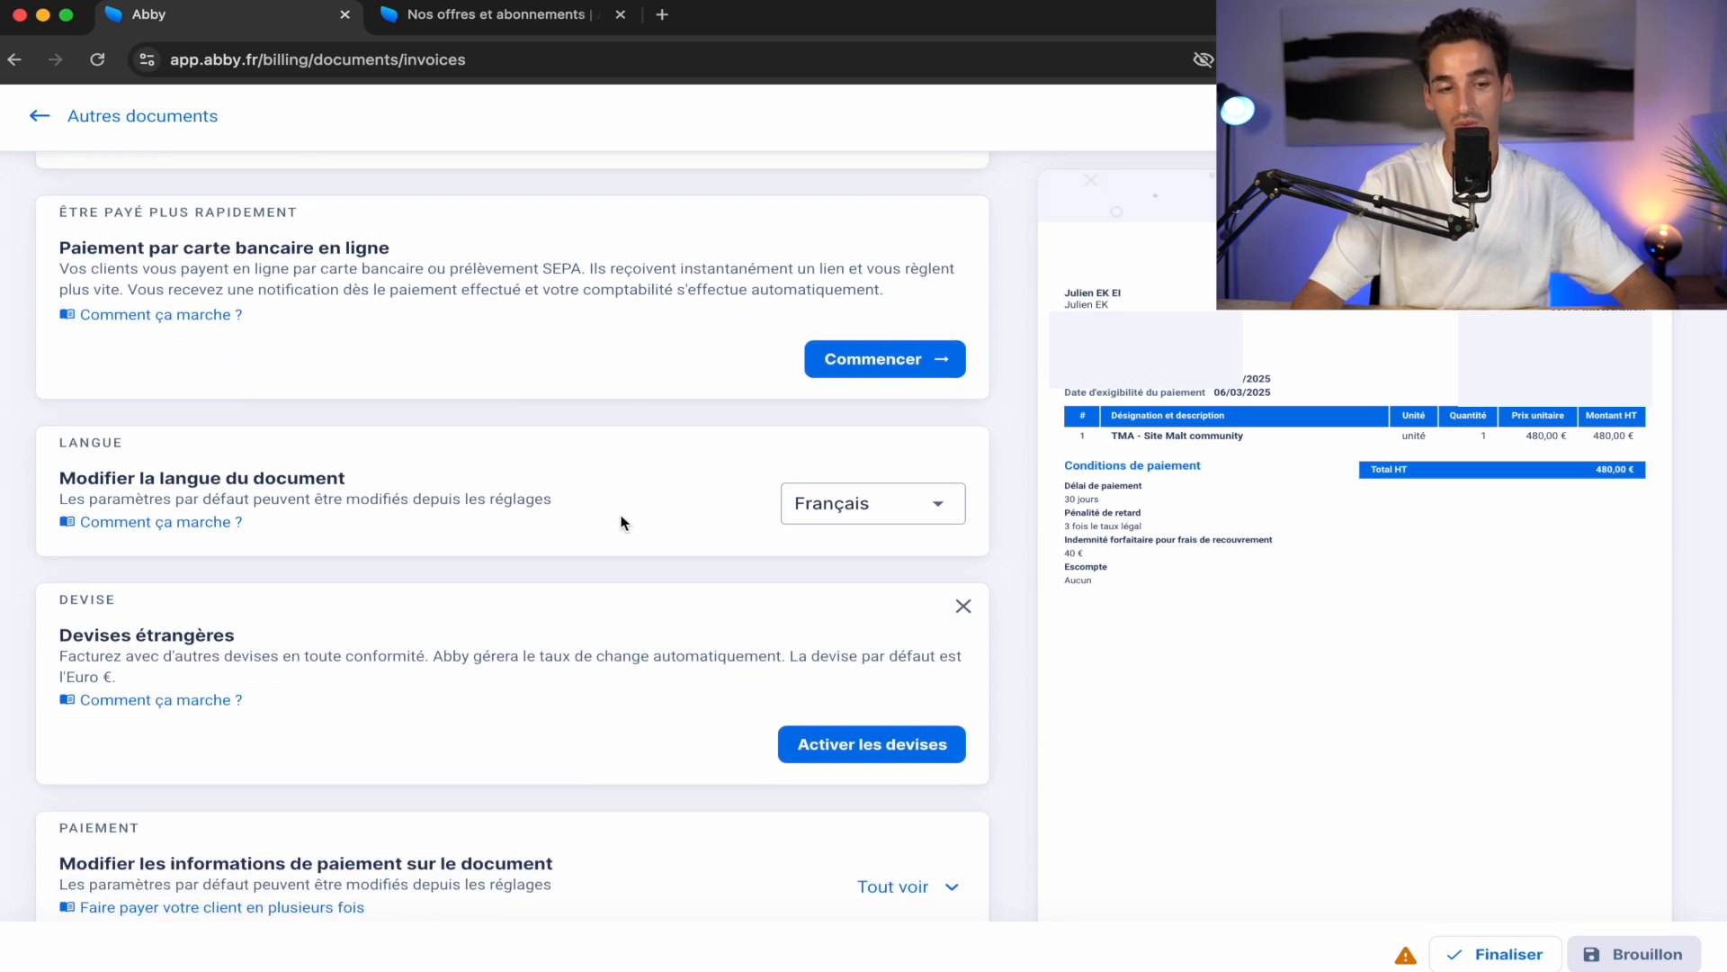
scroll(624, 522, "down", 1)
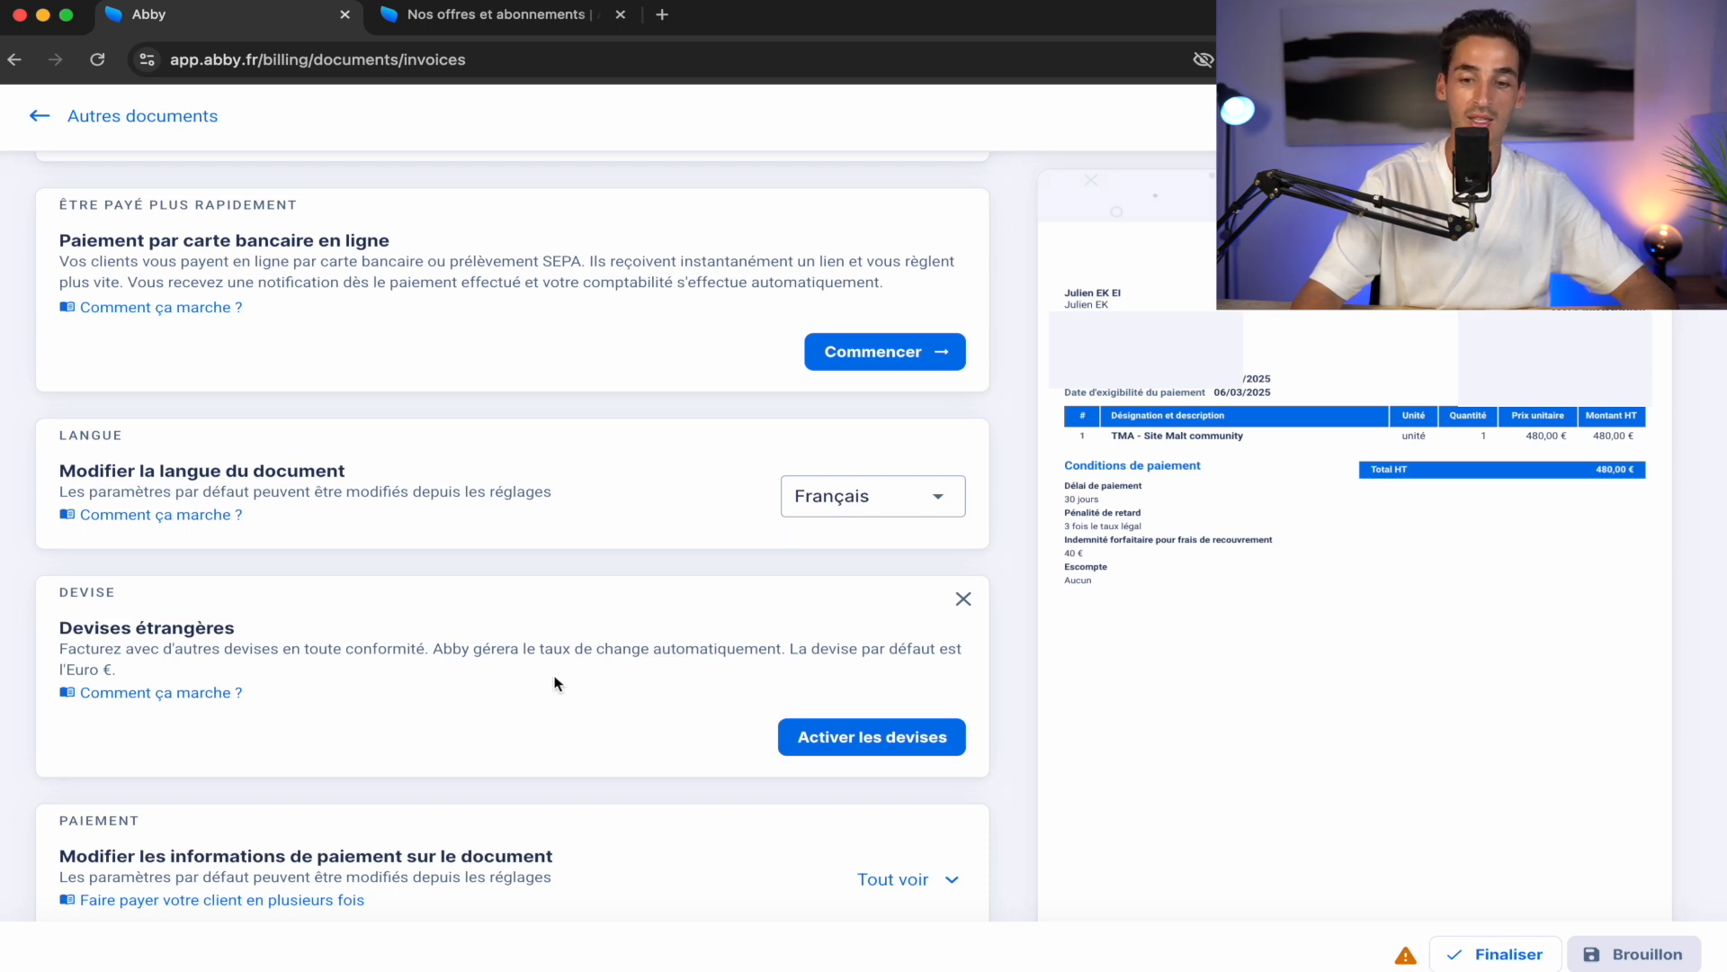
scroll(553, 683, "down", 5)
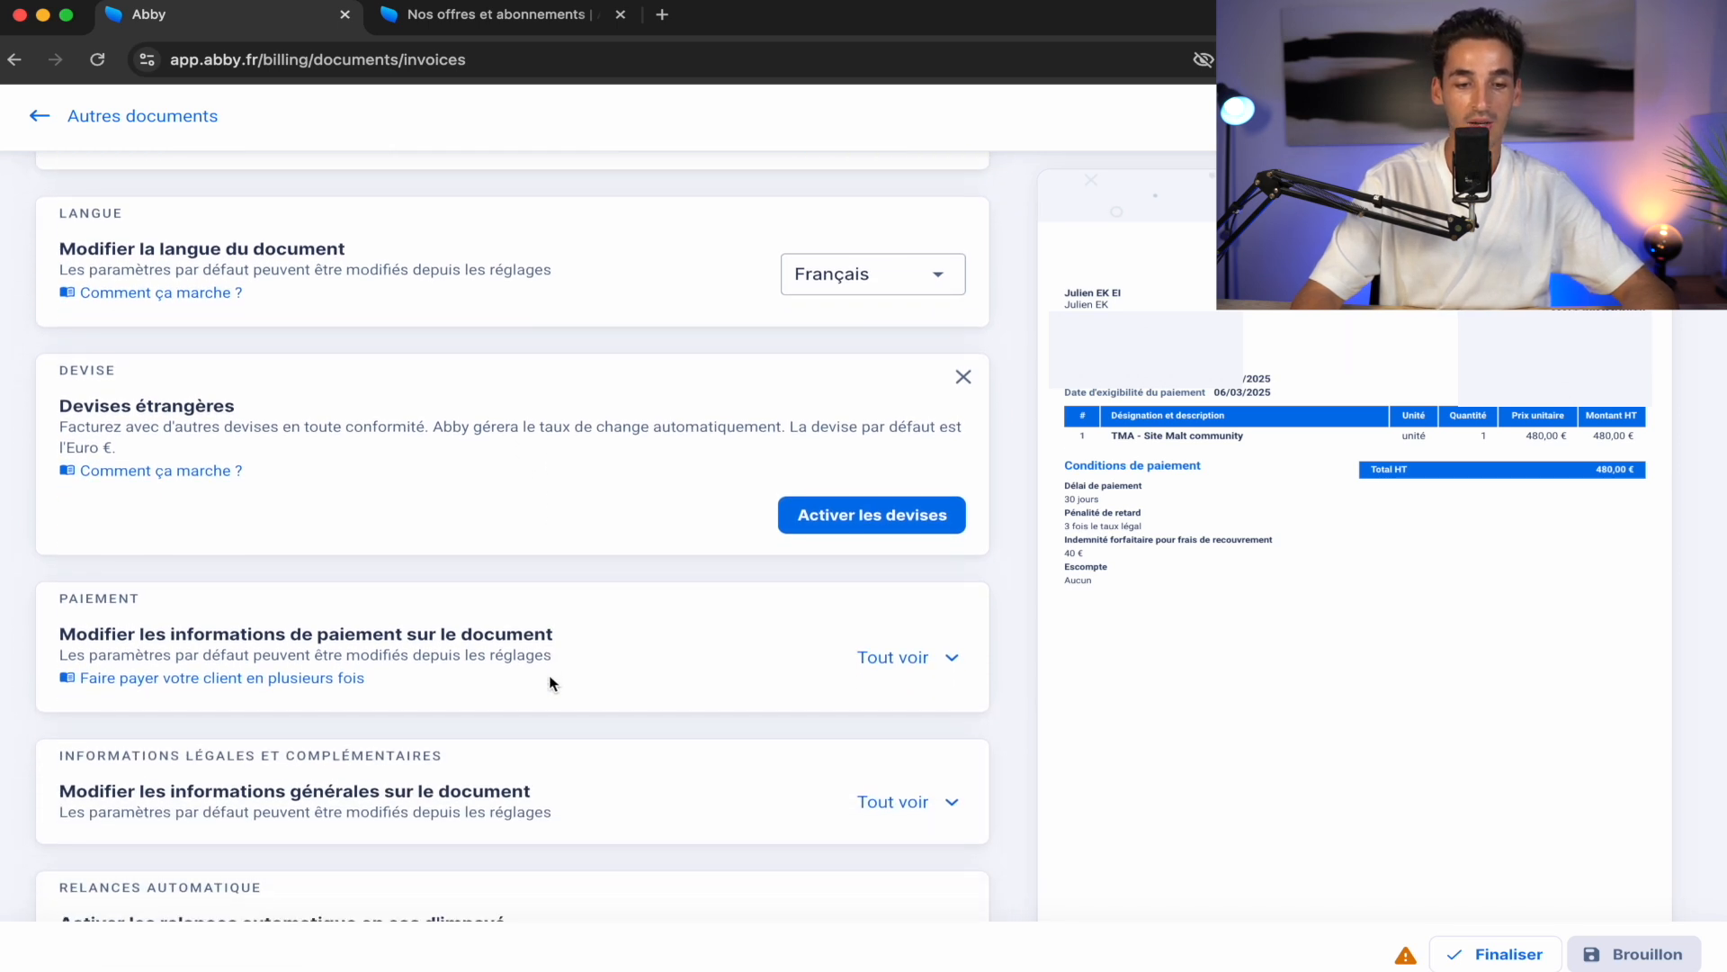
scroll(553, 683, "down", 2)
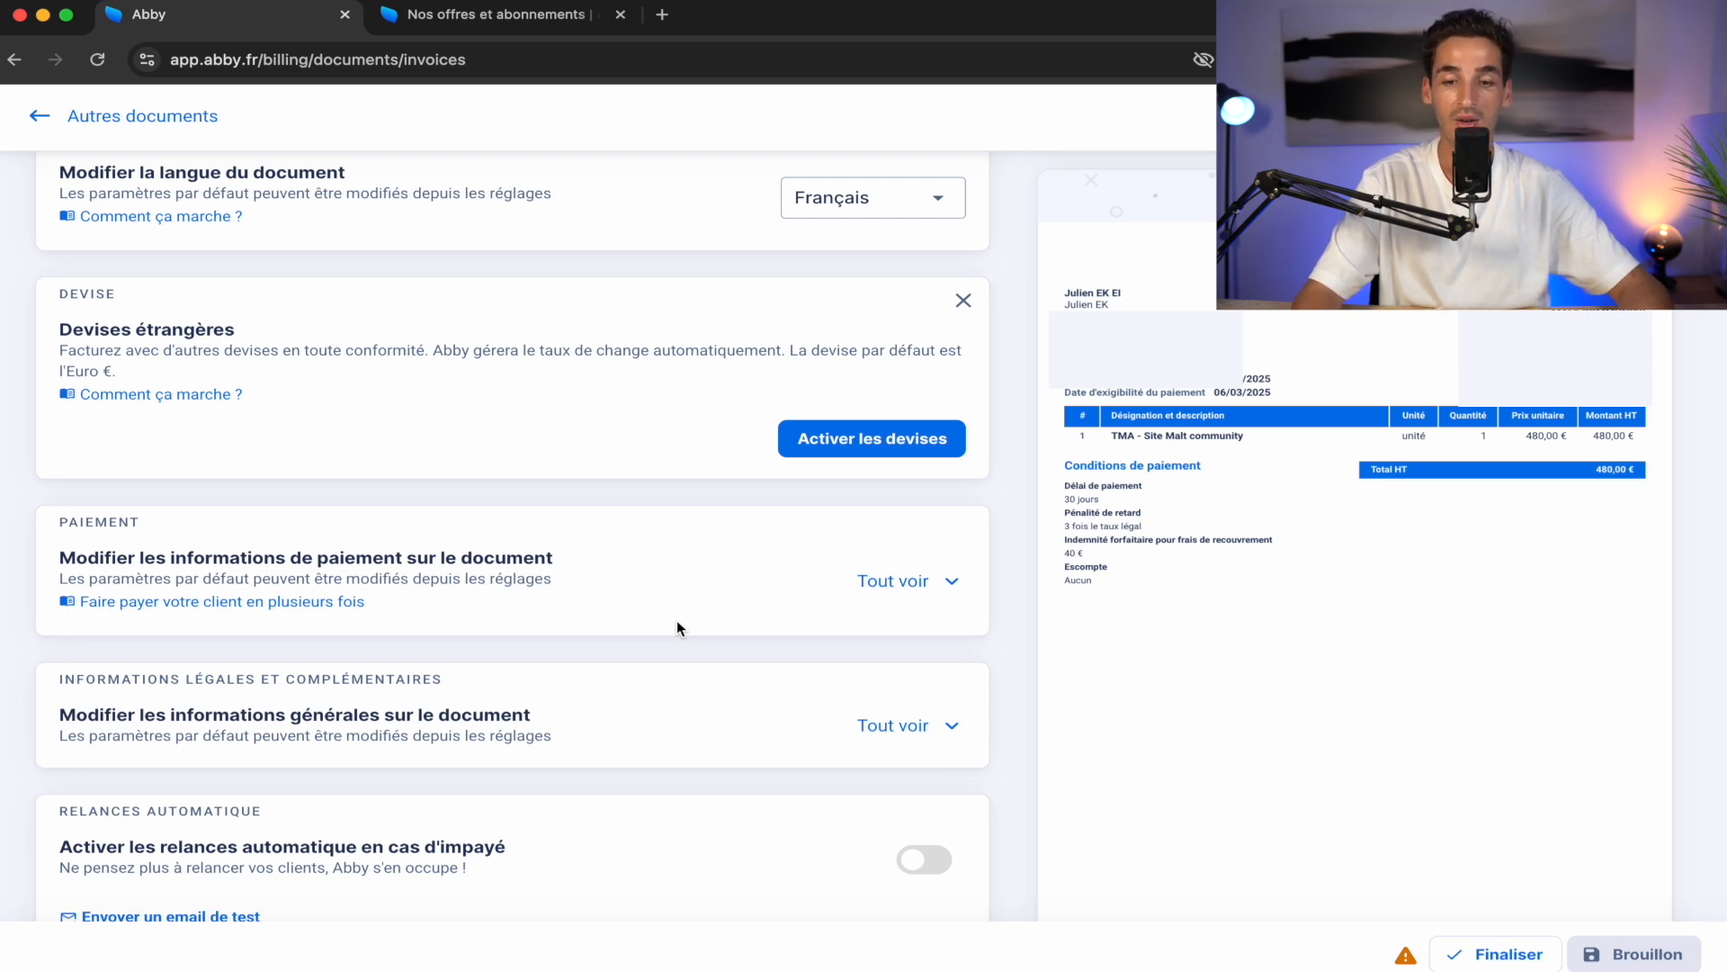
scroll(677, 627, "down", 4)
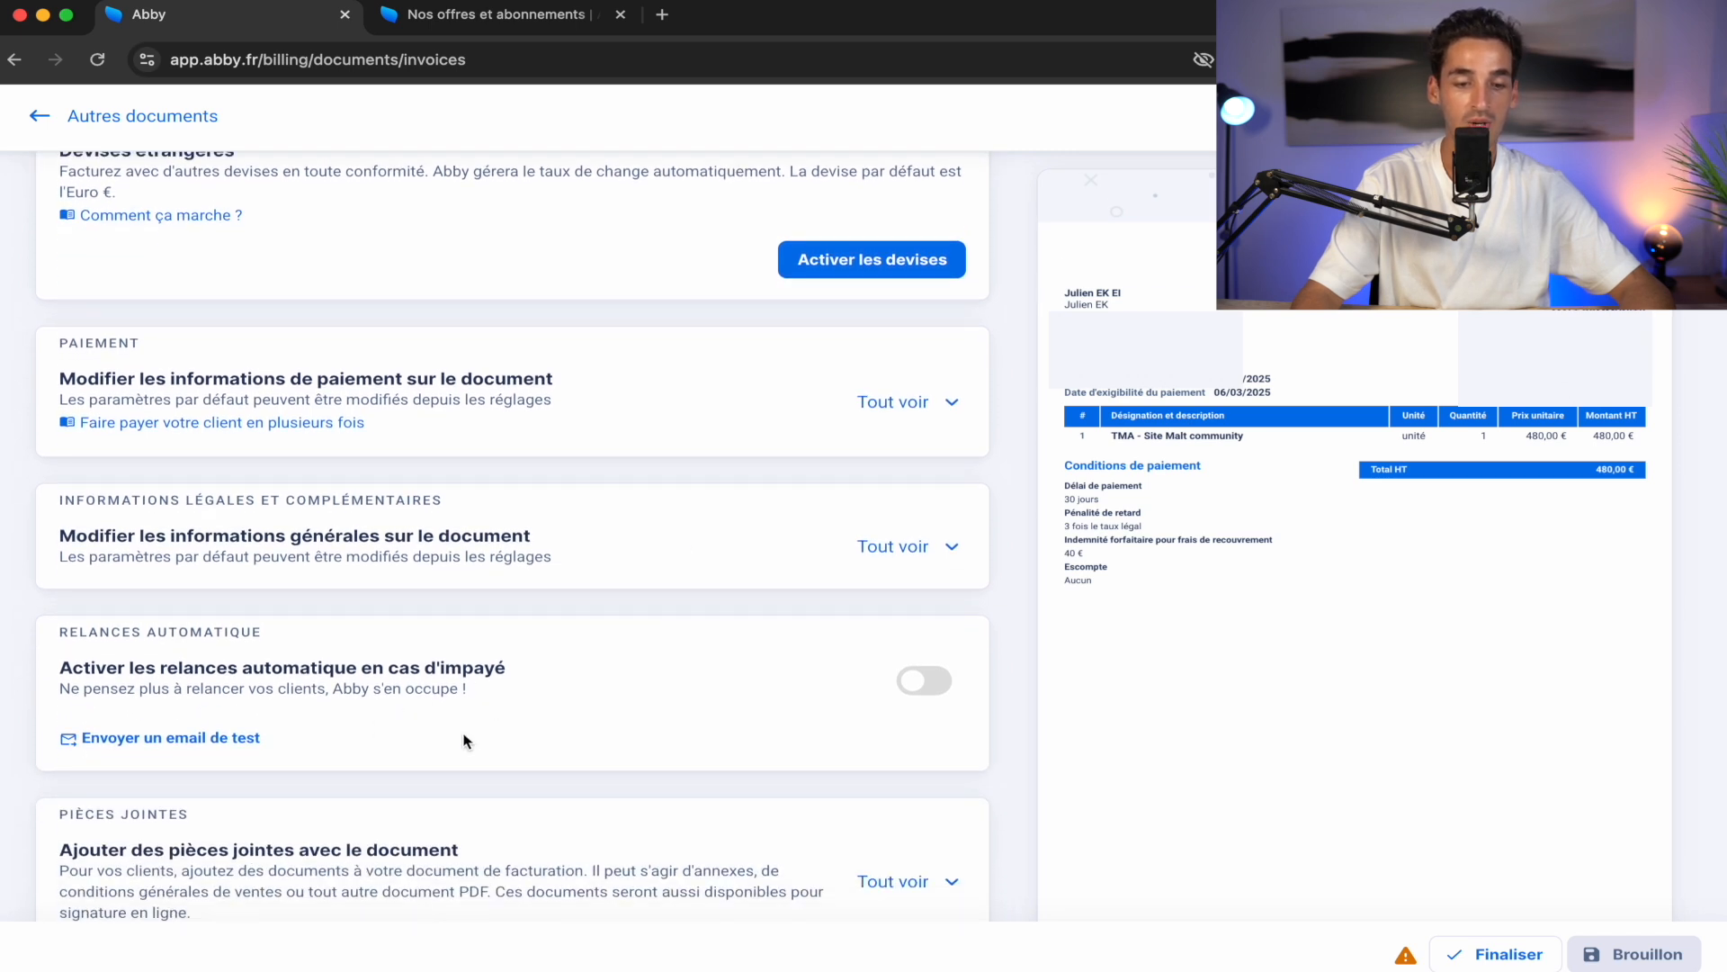
scroll(609, 715, "down", 4)
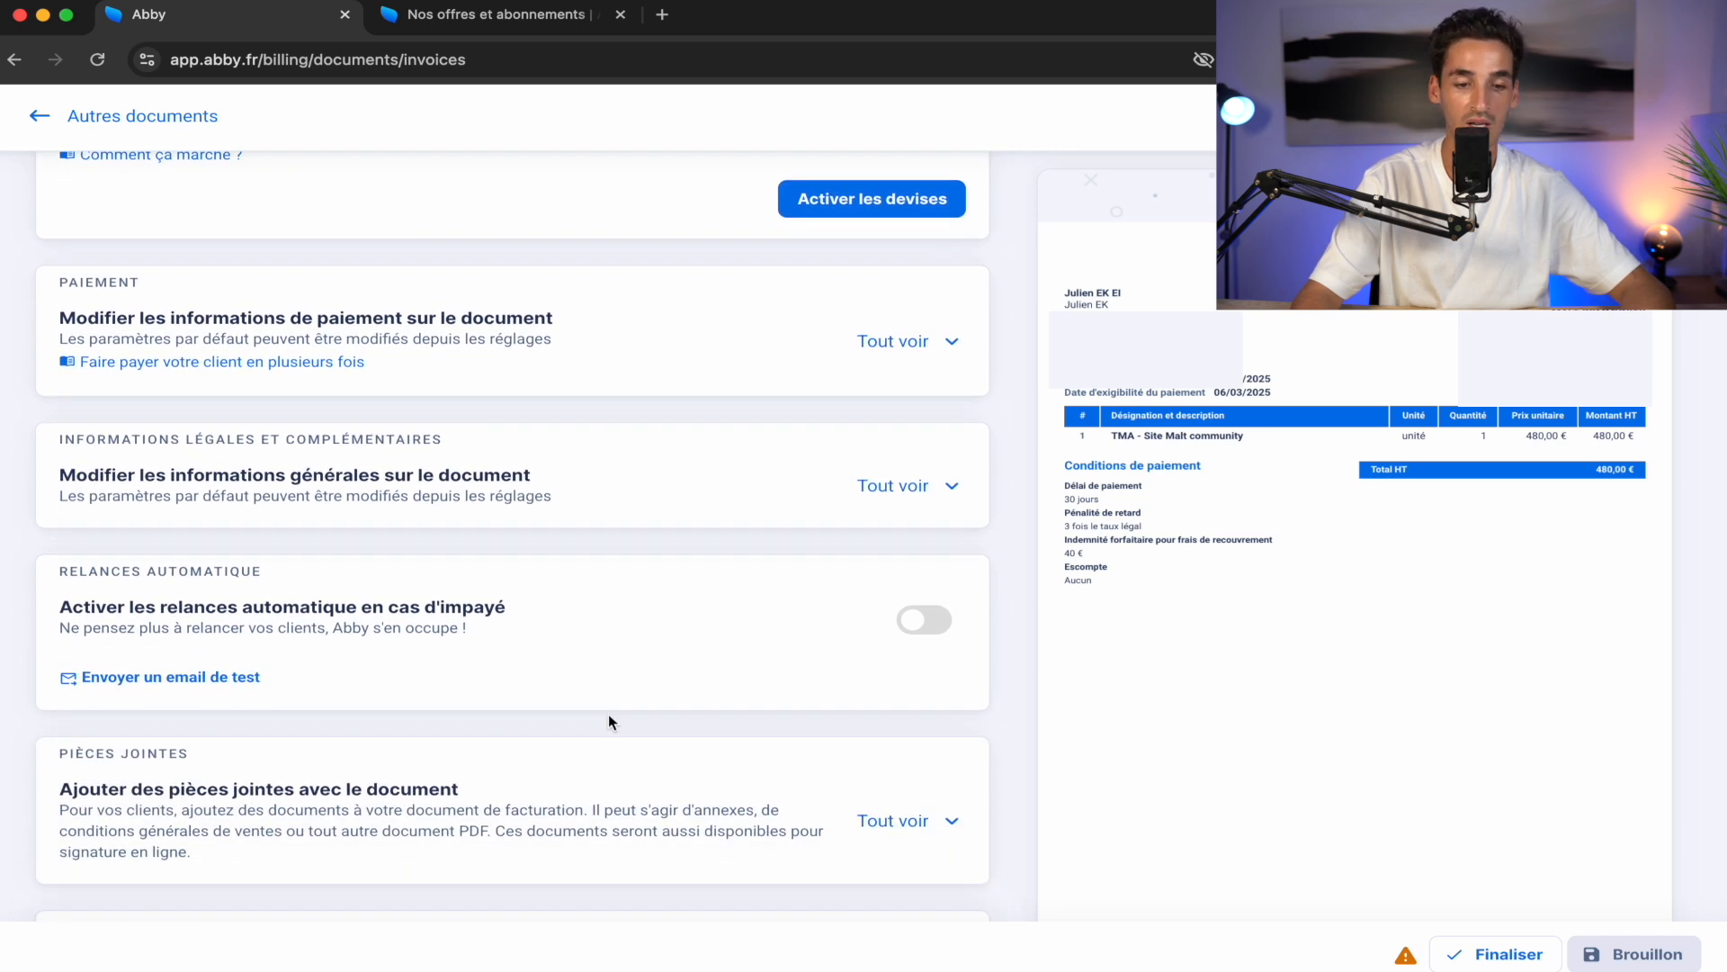
scroll(705, 663, "down", 2)
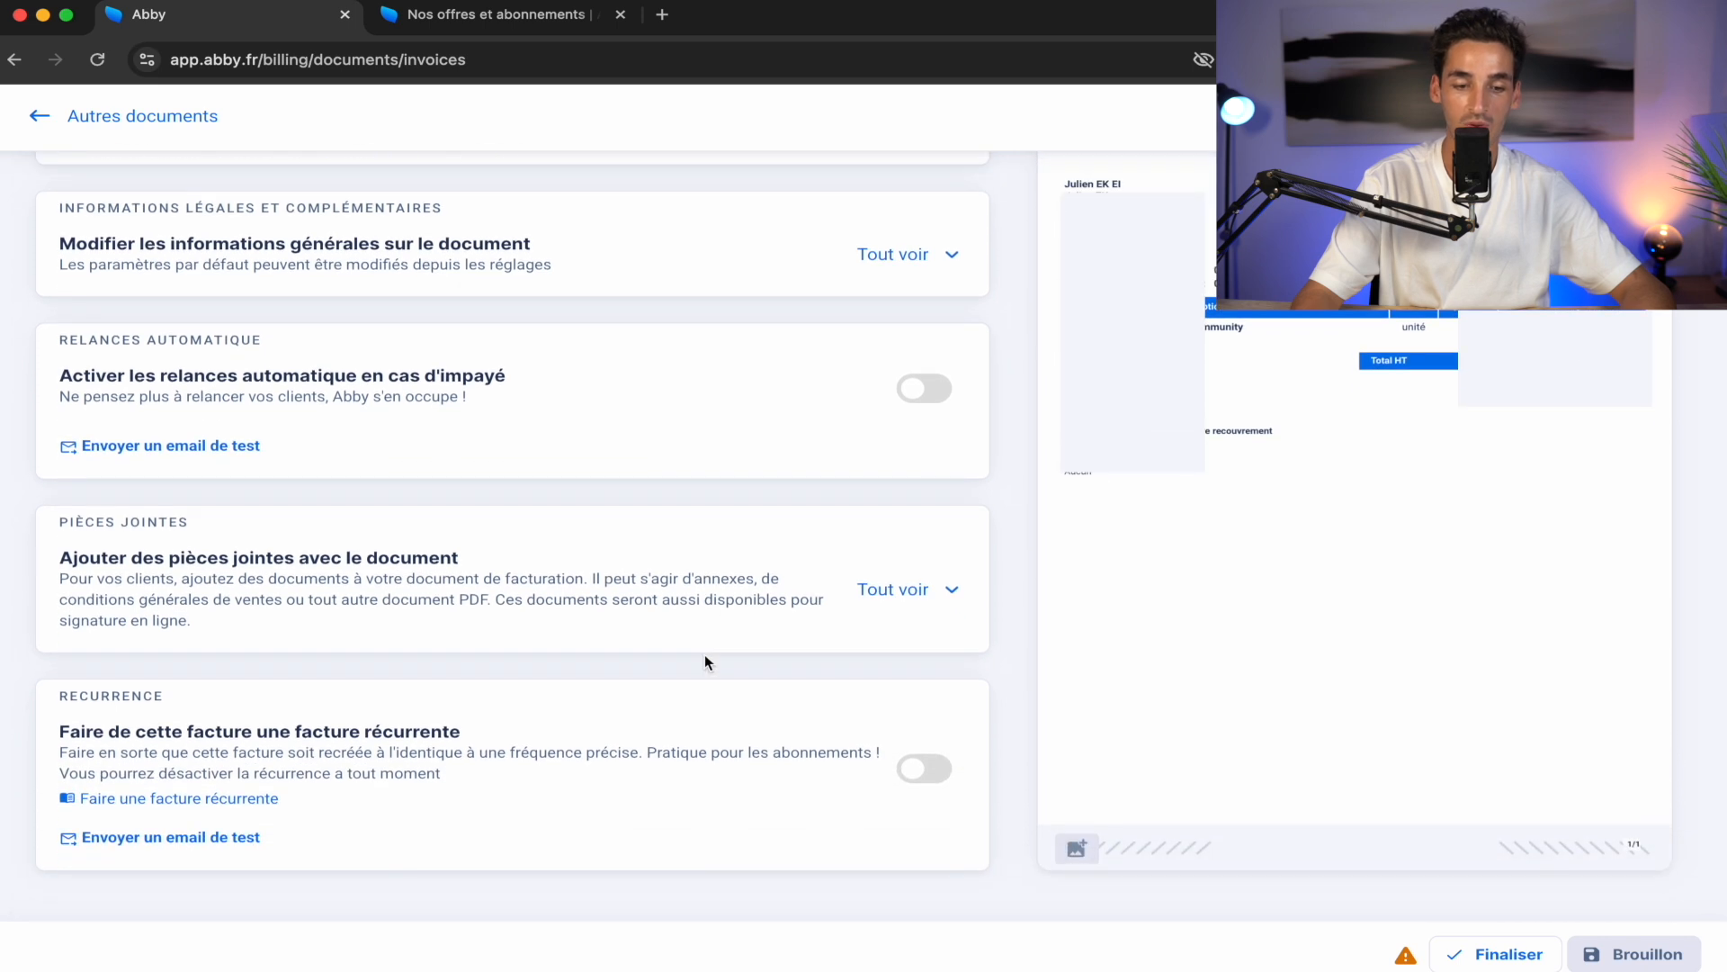
left_click(1501, 957)
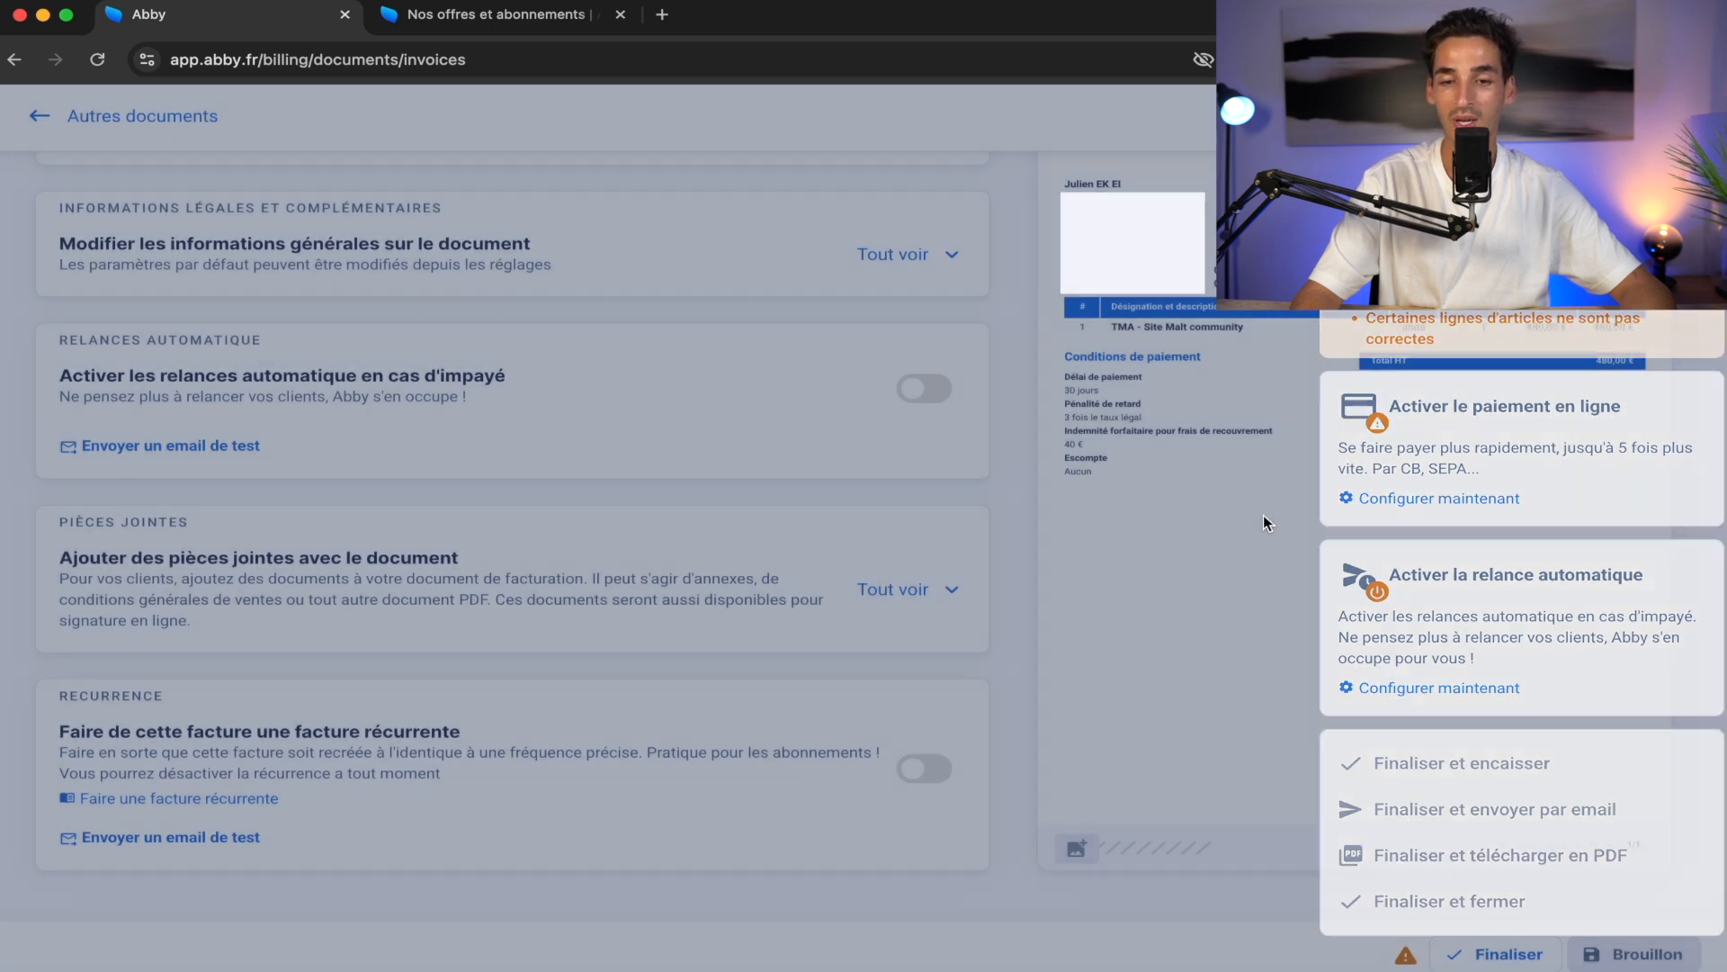
left_click(1263, 515)
Set the article type of the "TMA - Site Malt community" line to Prestations de services (BNC)
scroll(655, 536, "up", 1)
scroll(655, 536, "up", 8)
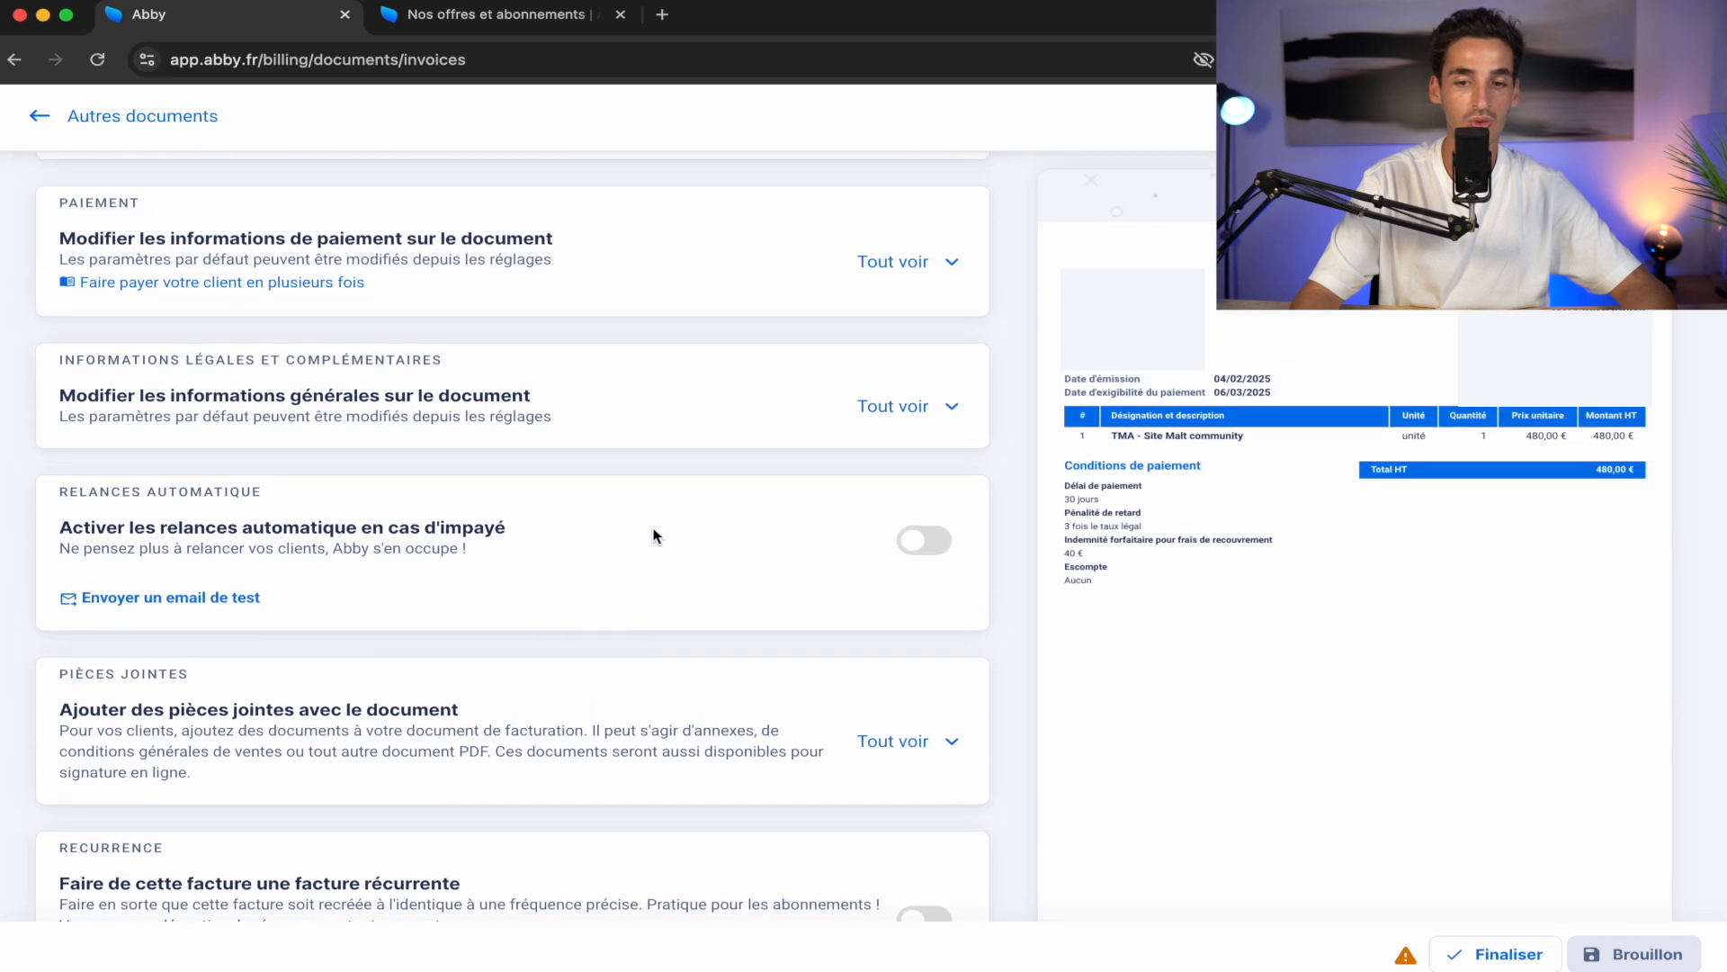
scroll(655, 536, "up", 10)
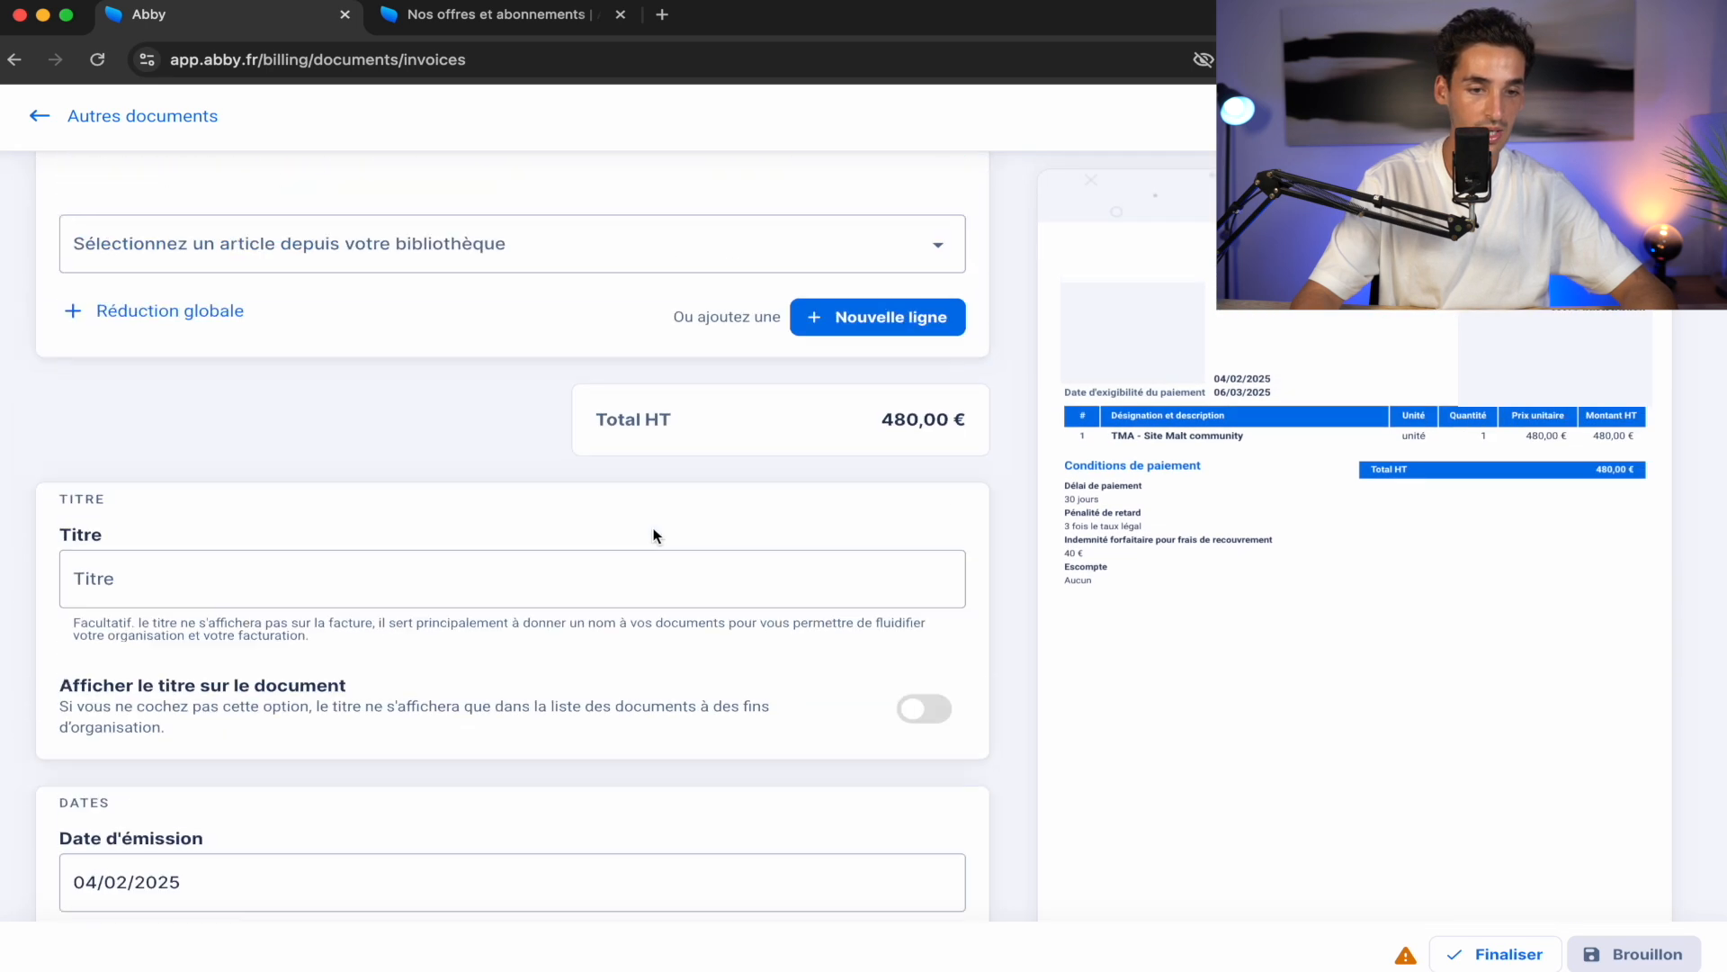
left_click(268, 595)
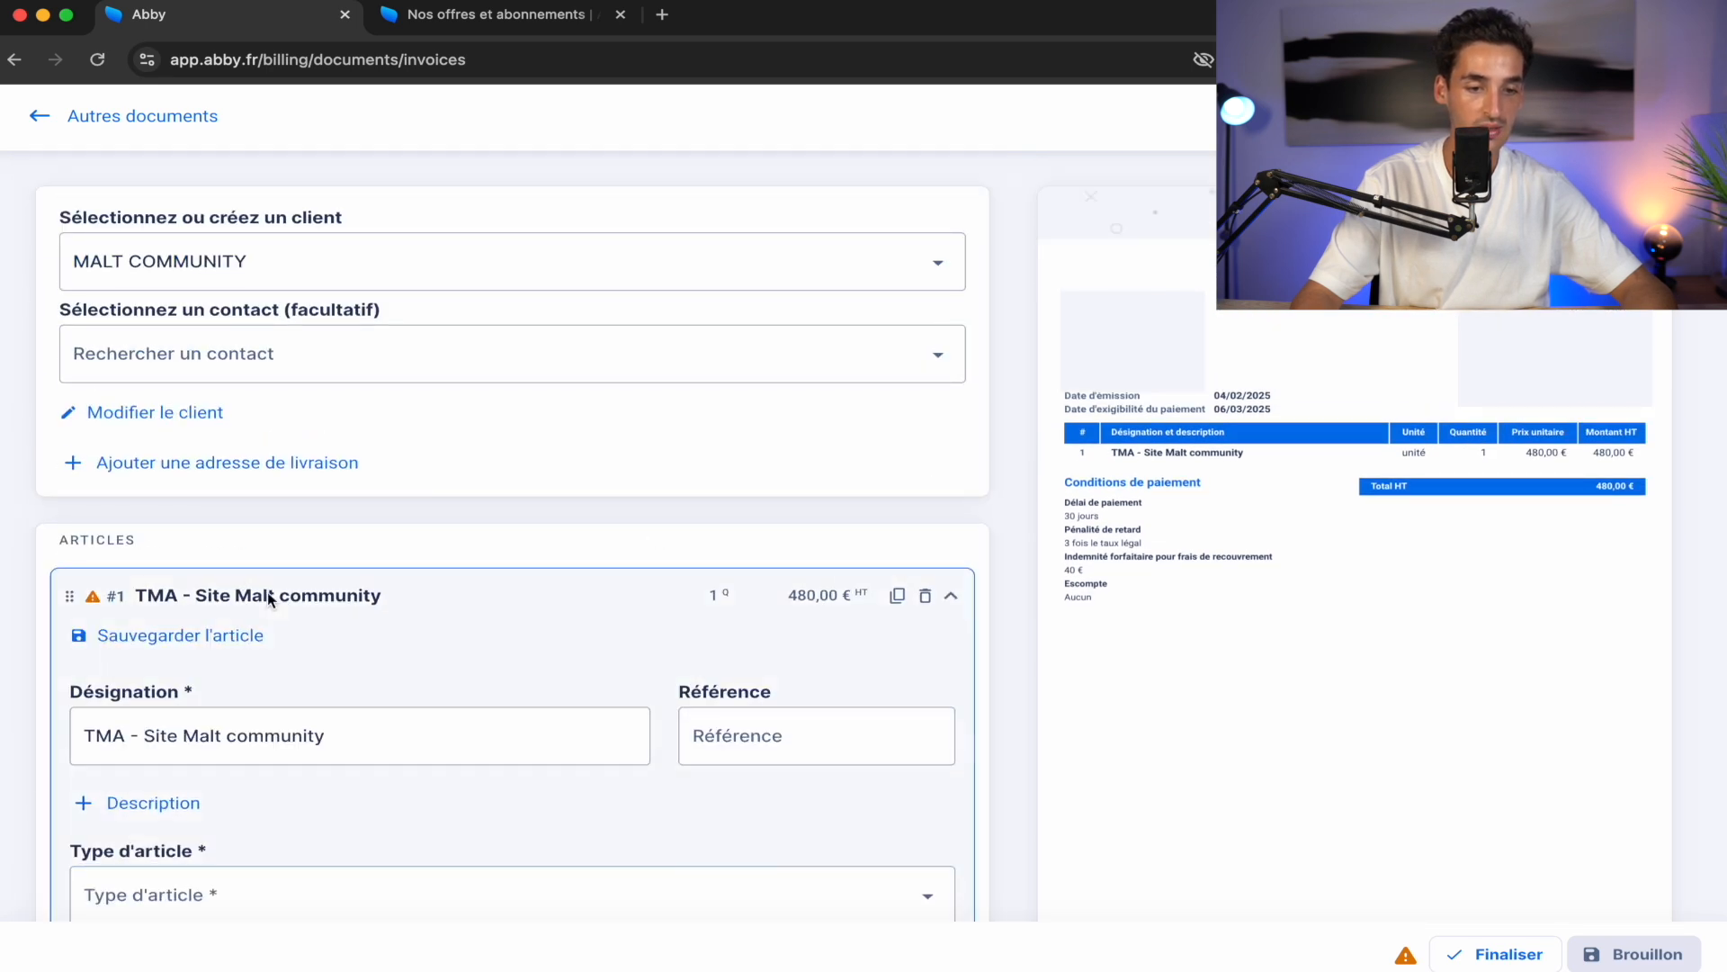
scroll(267, 592, "down", 3)
left_click(295, 715)
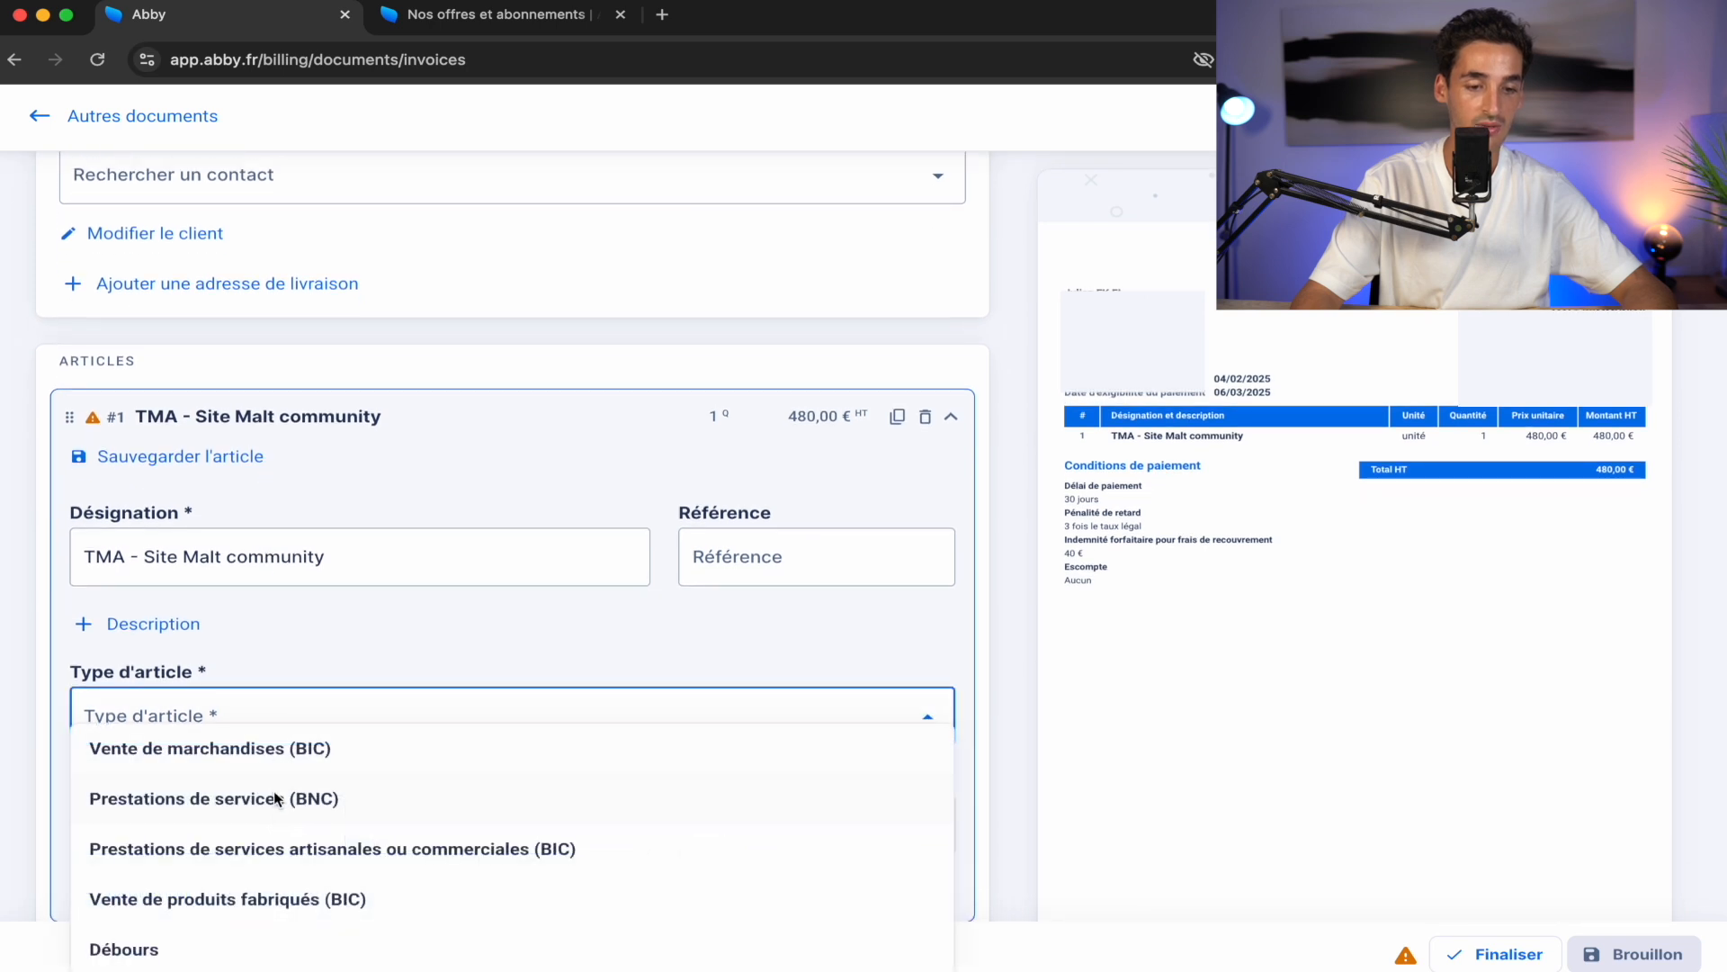
left_click(277, 799)
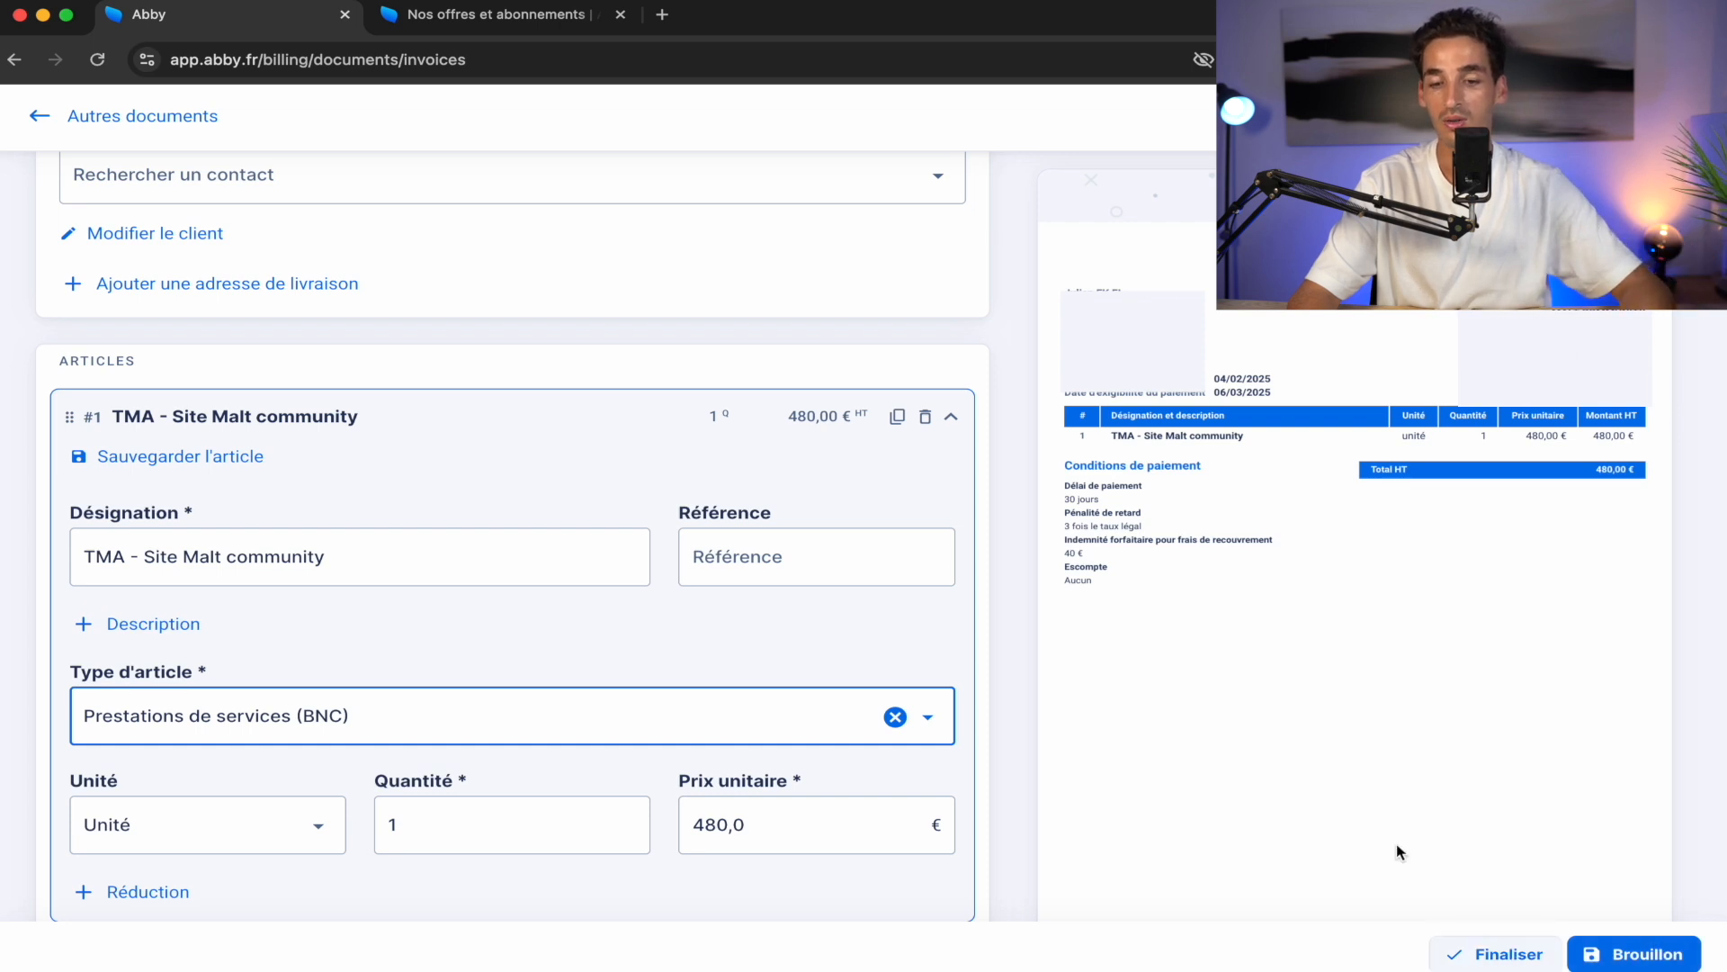
Finalise and close the invoice, accepting that it is marked as finalised
left_click(1501, 951)
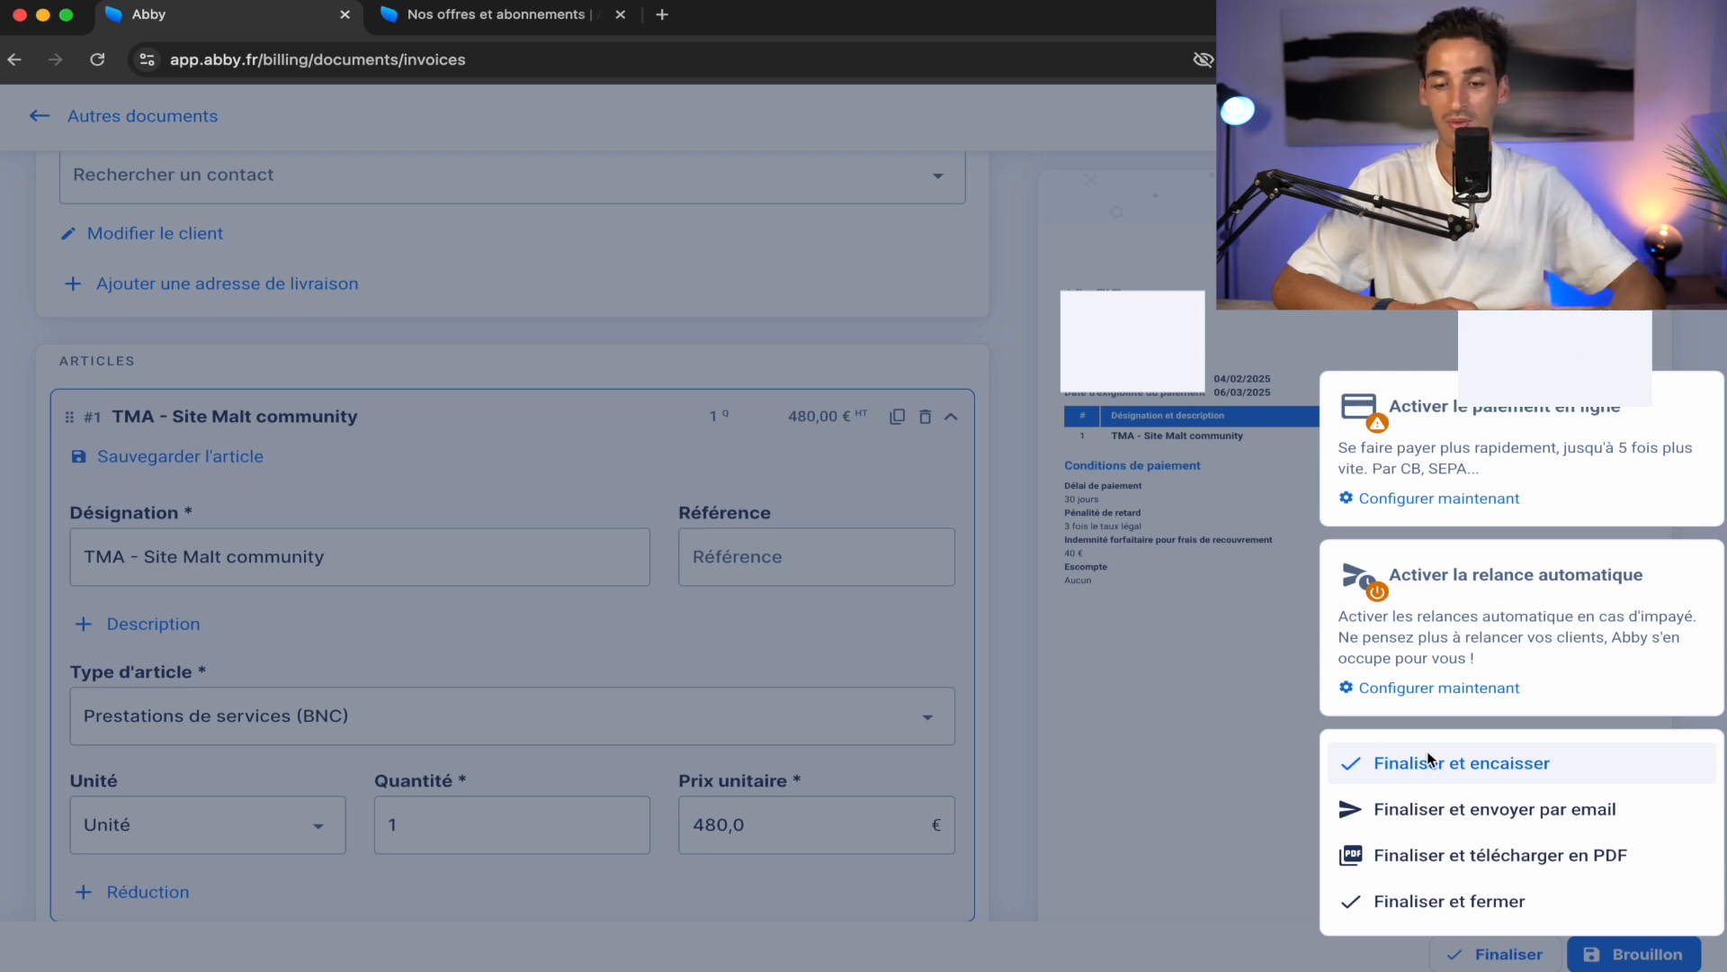
left_click(1481, 900)
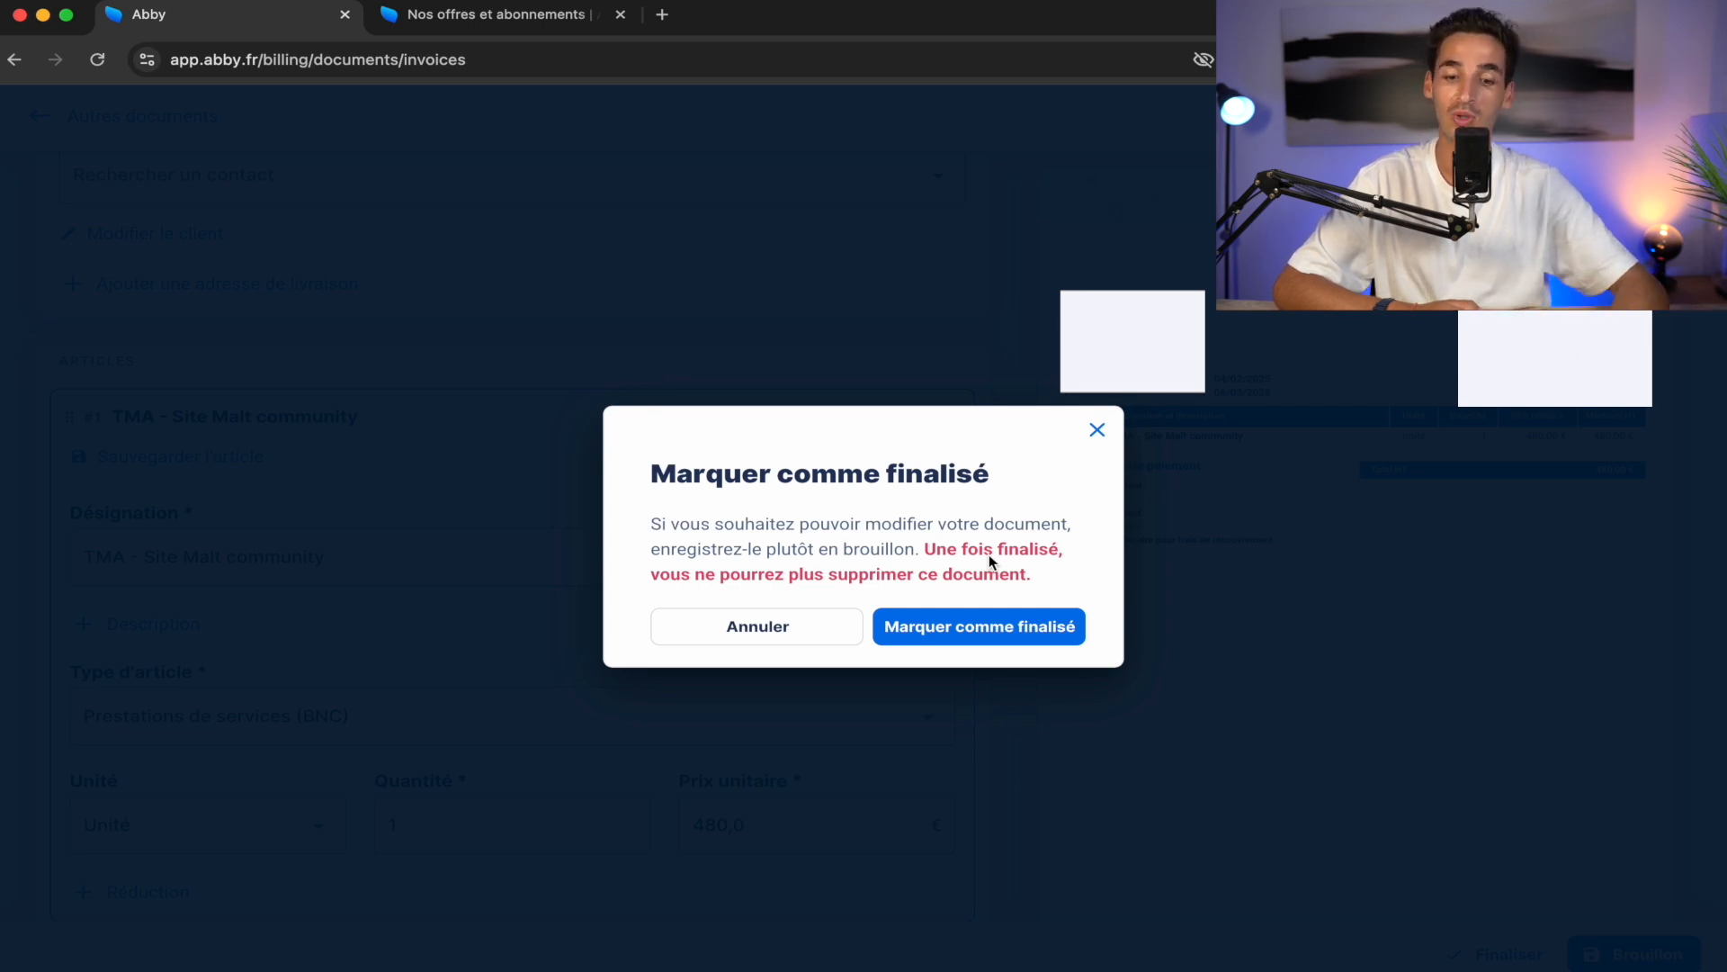
left_click(1025, 632)
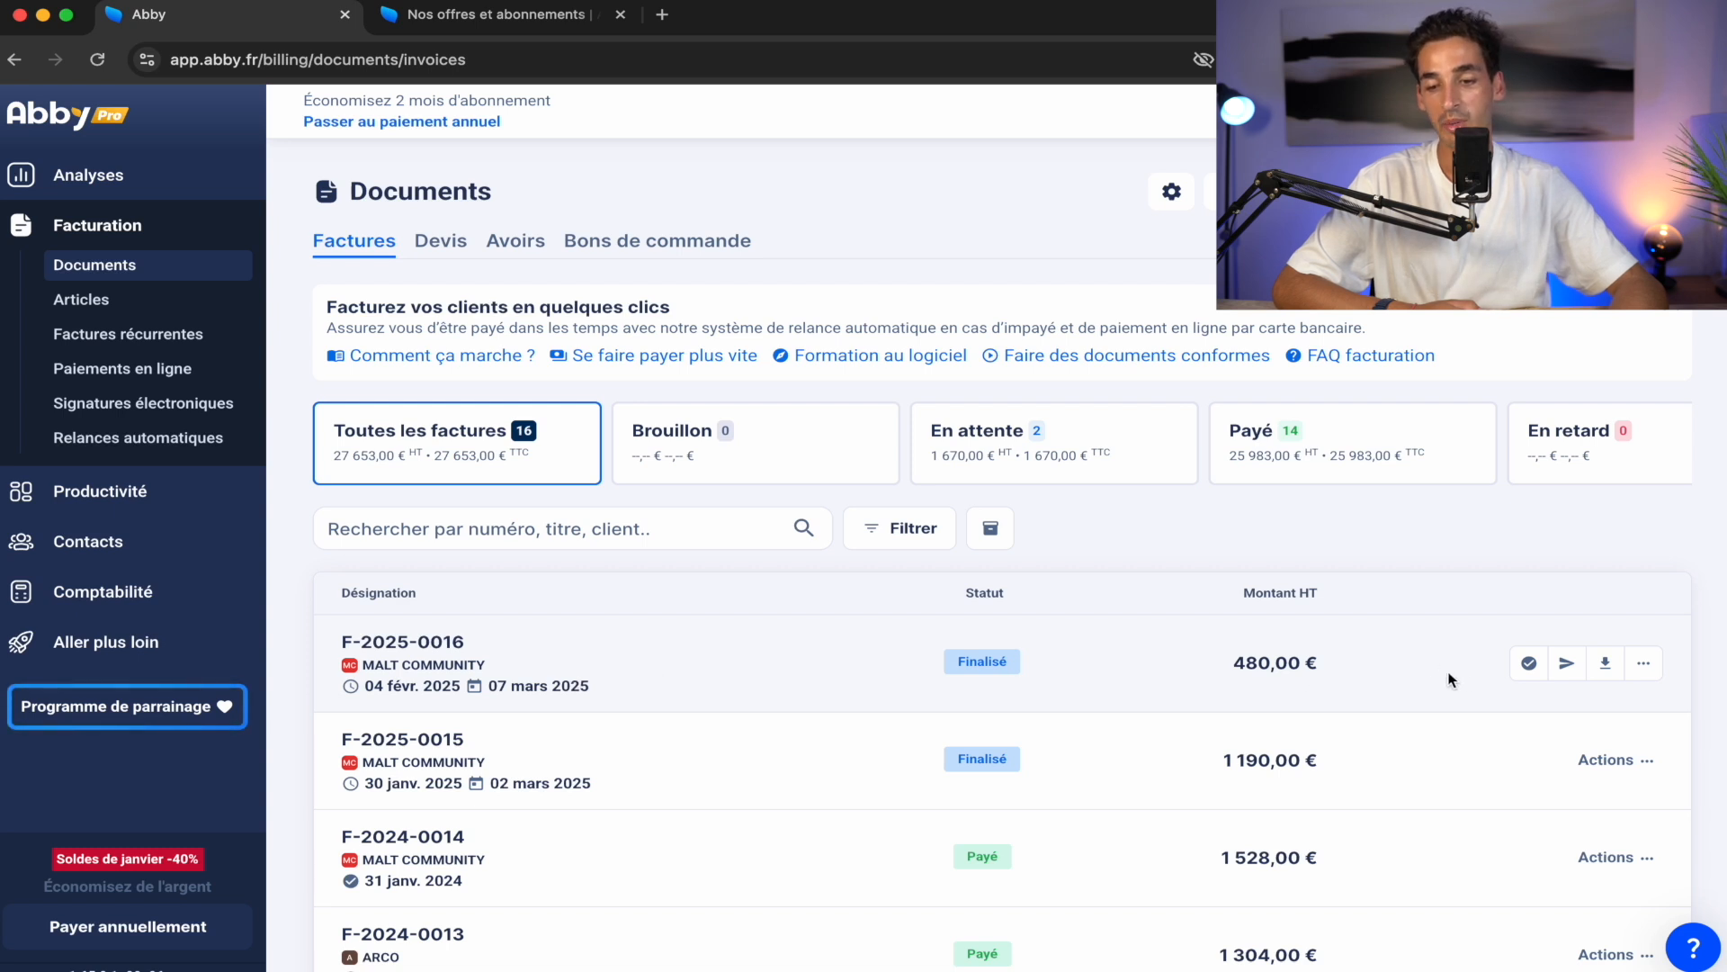
Examine the payment recording form of the new 480 € MALT COMMUNITY invoice and its collection date calendar, and leave without recording a payment
left_click(1530, 666)
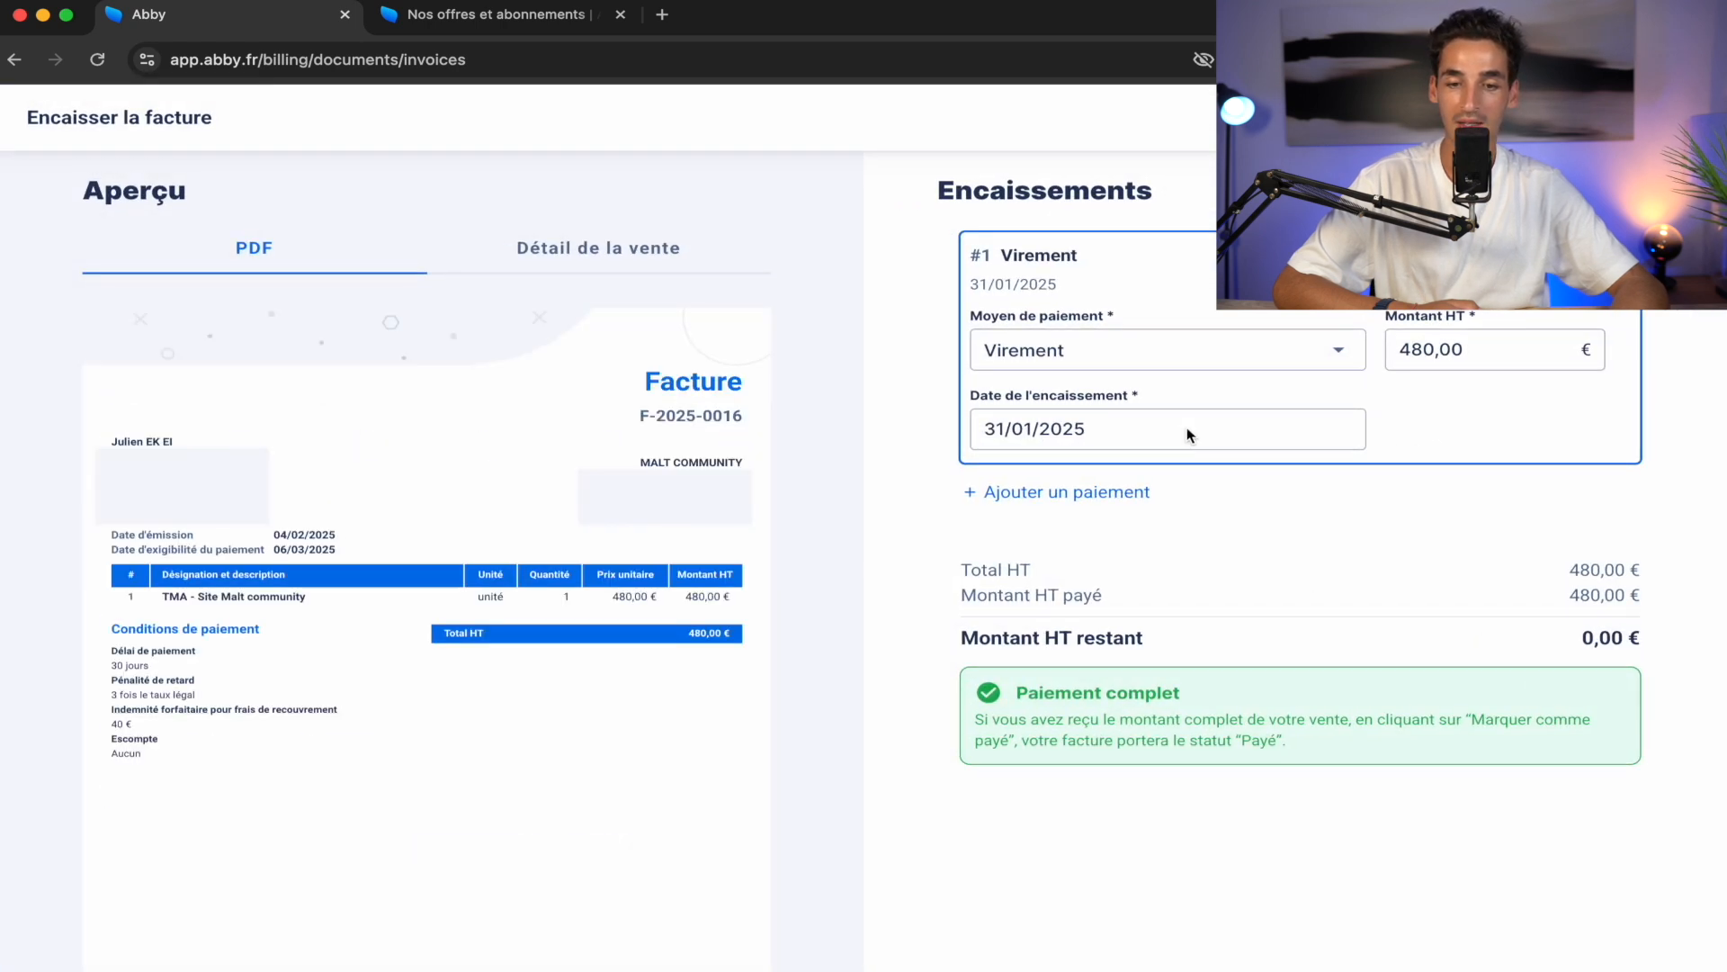
left_click(1188, 436)
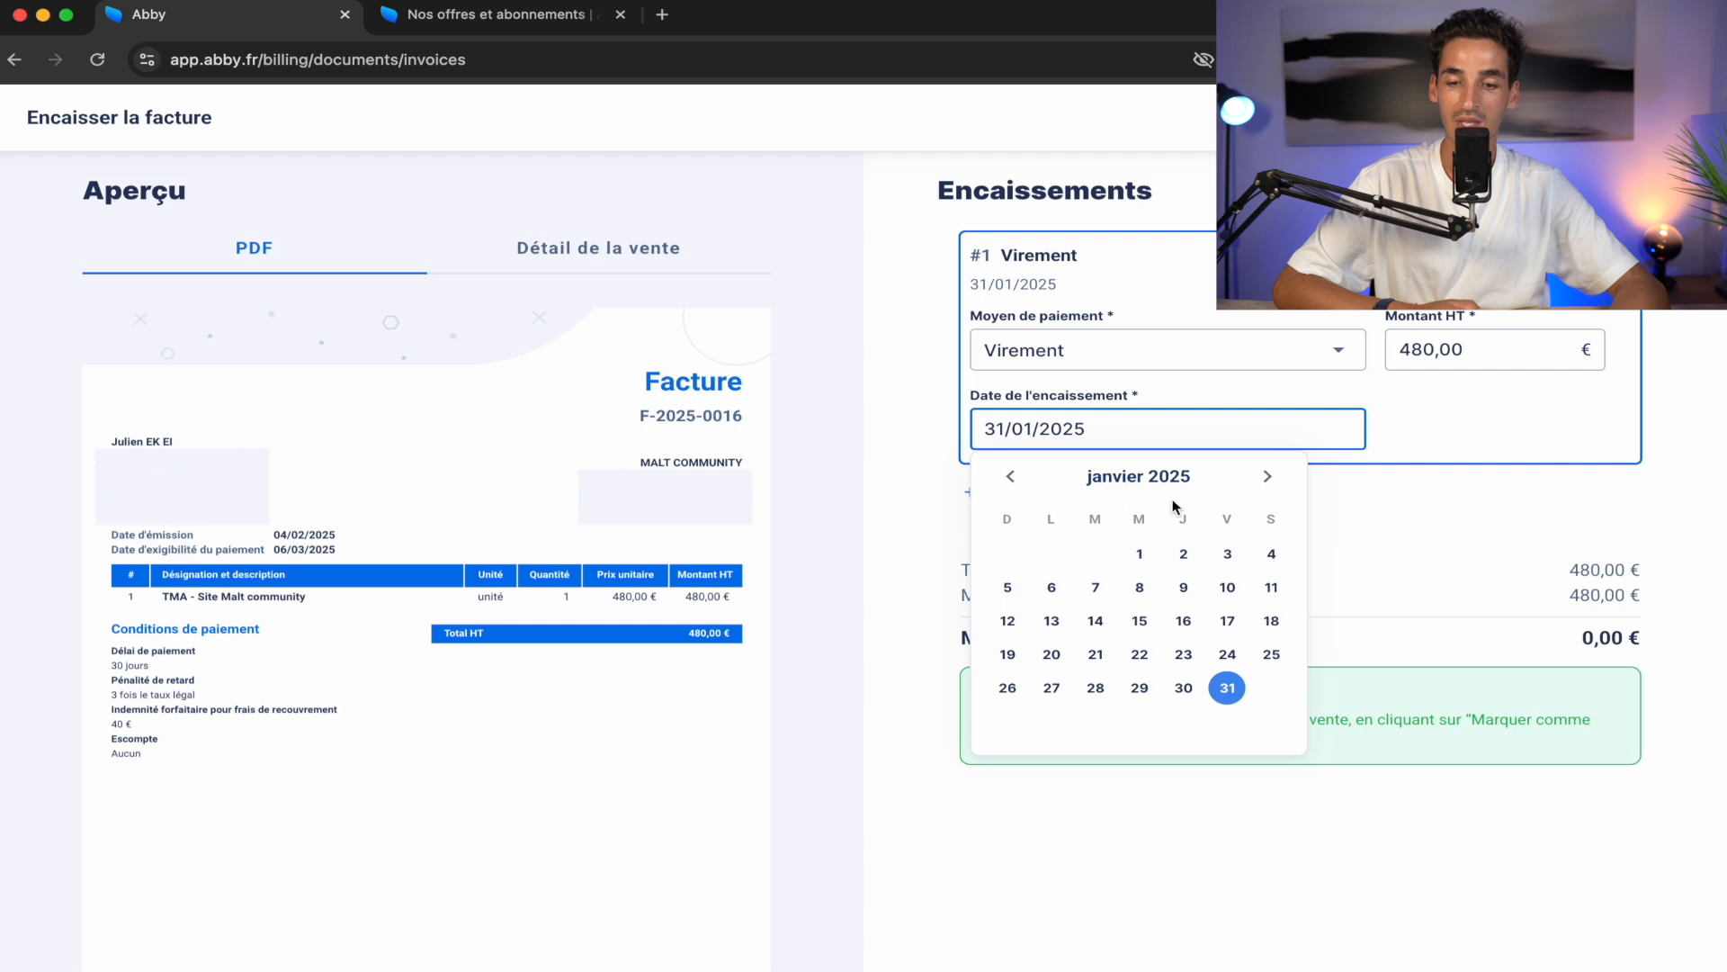
left_click(1267, 476)
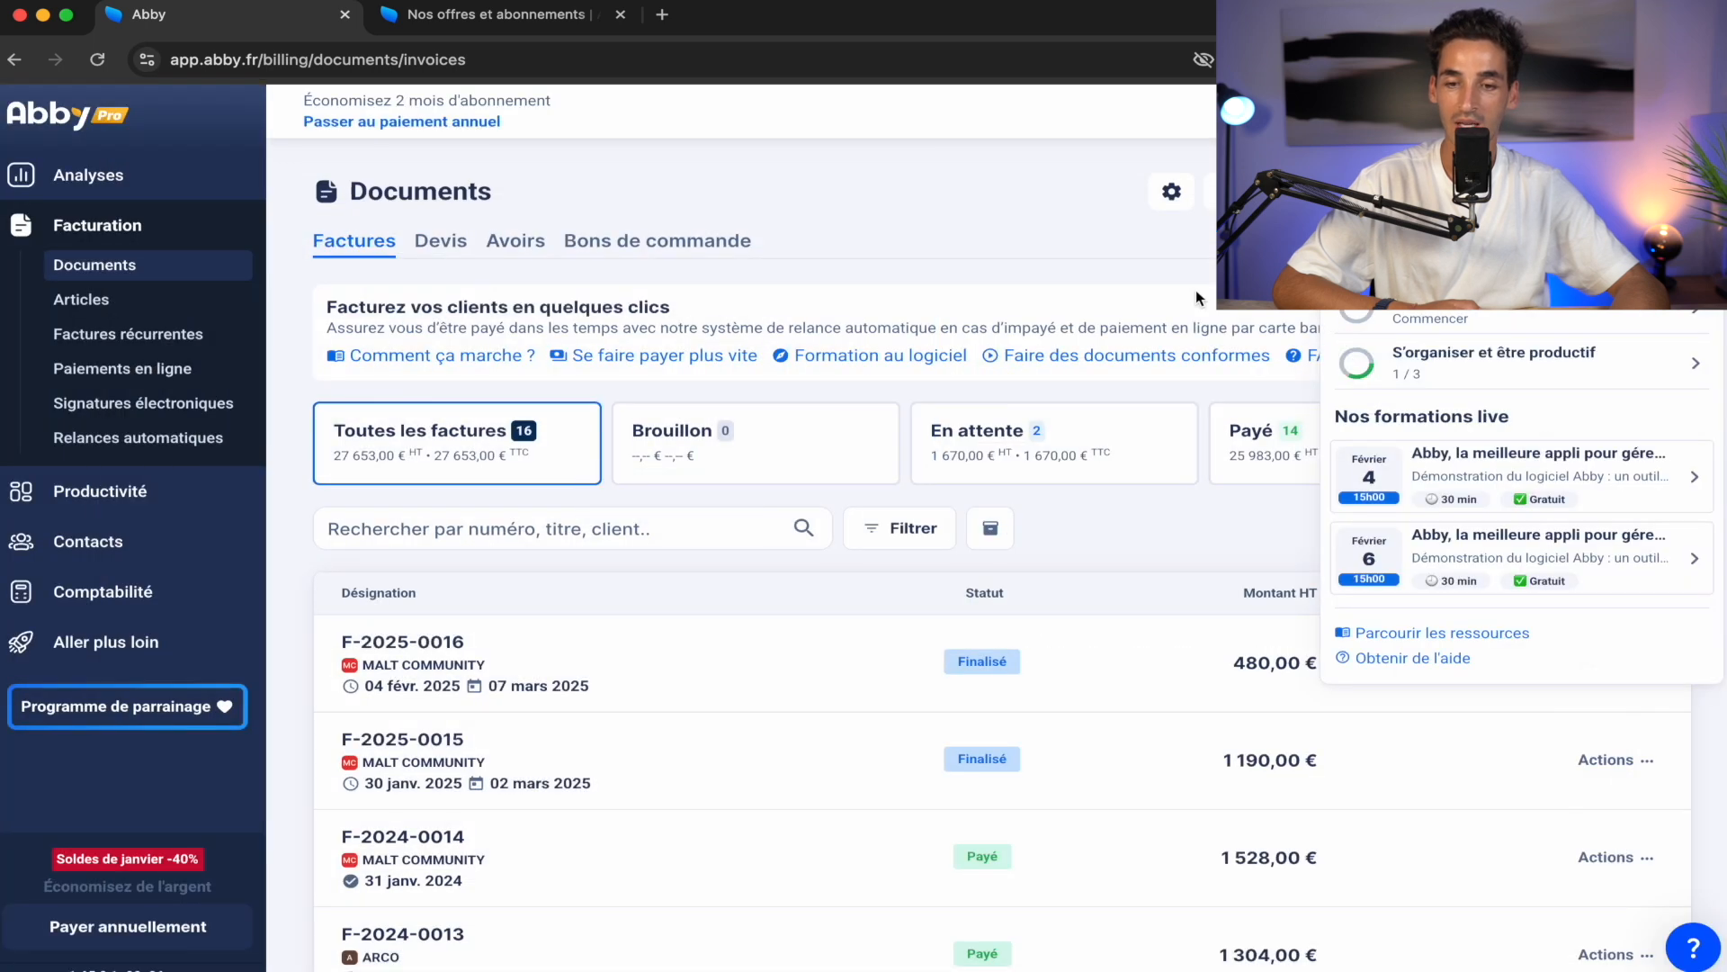
left_click(1196, 289)
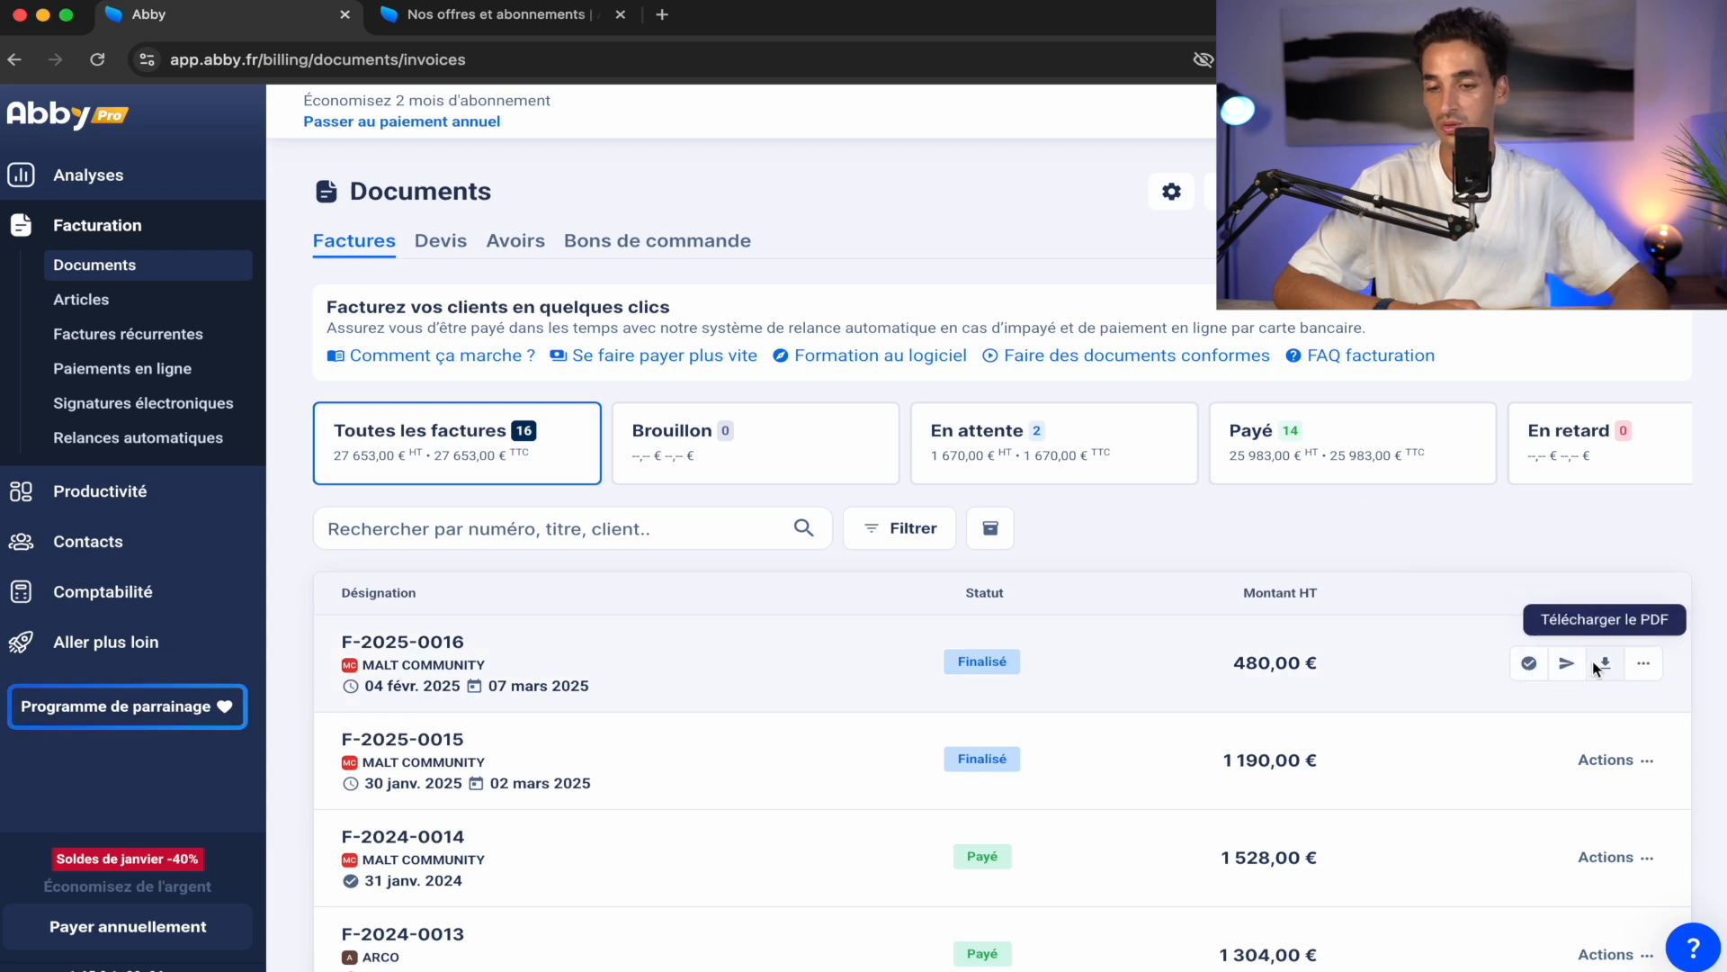
View the further actions available for the new 480 € invoice, and go back to the Analyses dashboard
left_click(1643, 663)
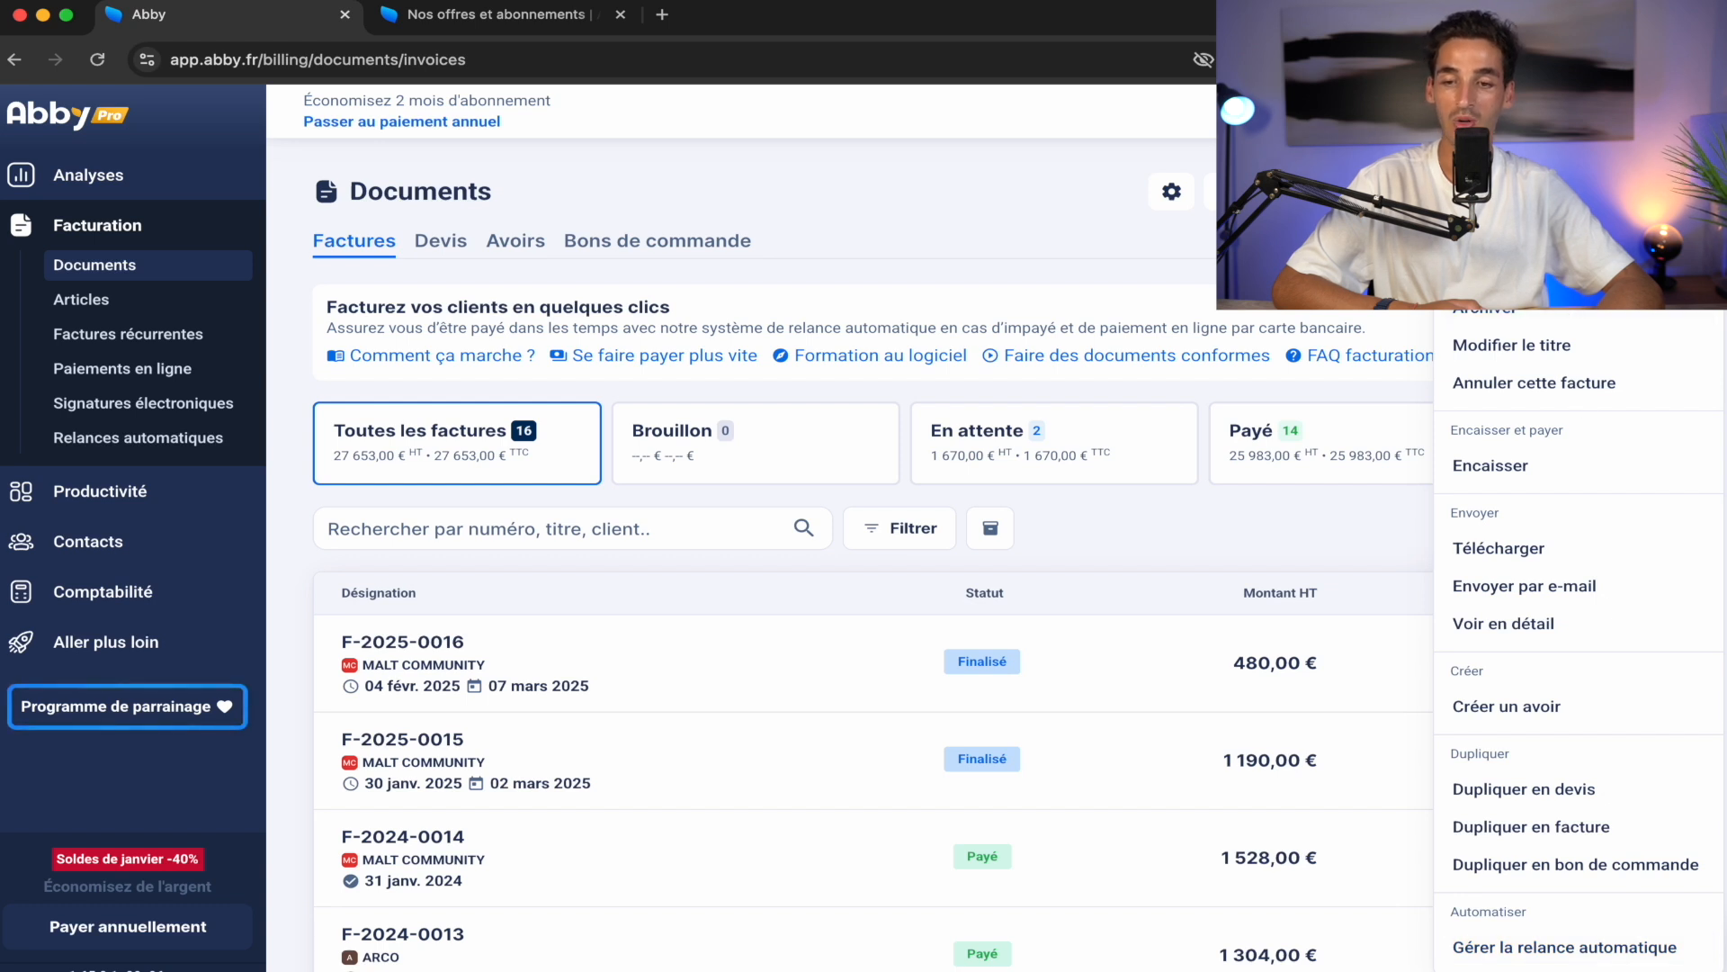
left_click(1292, 516)
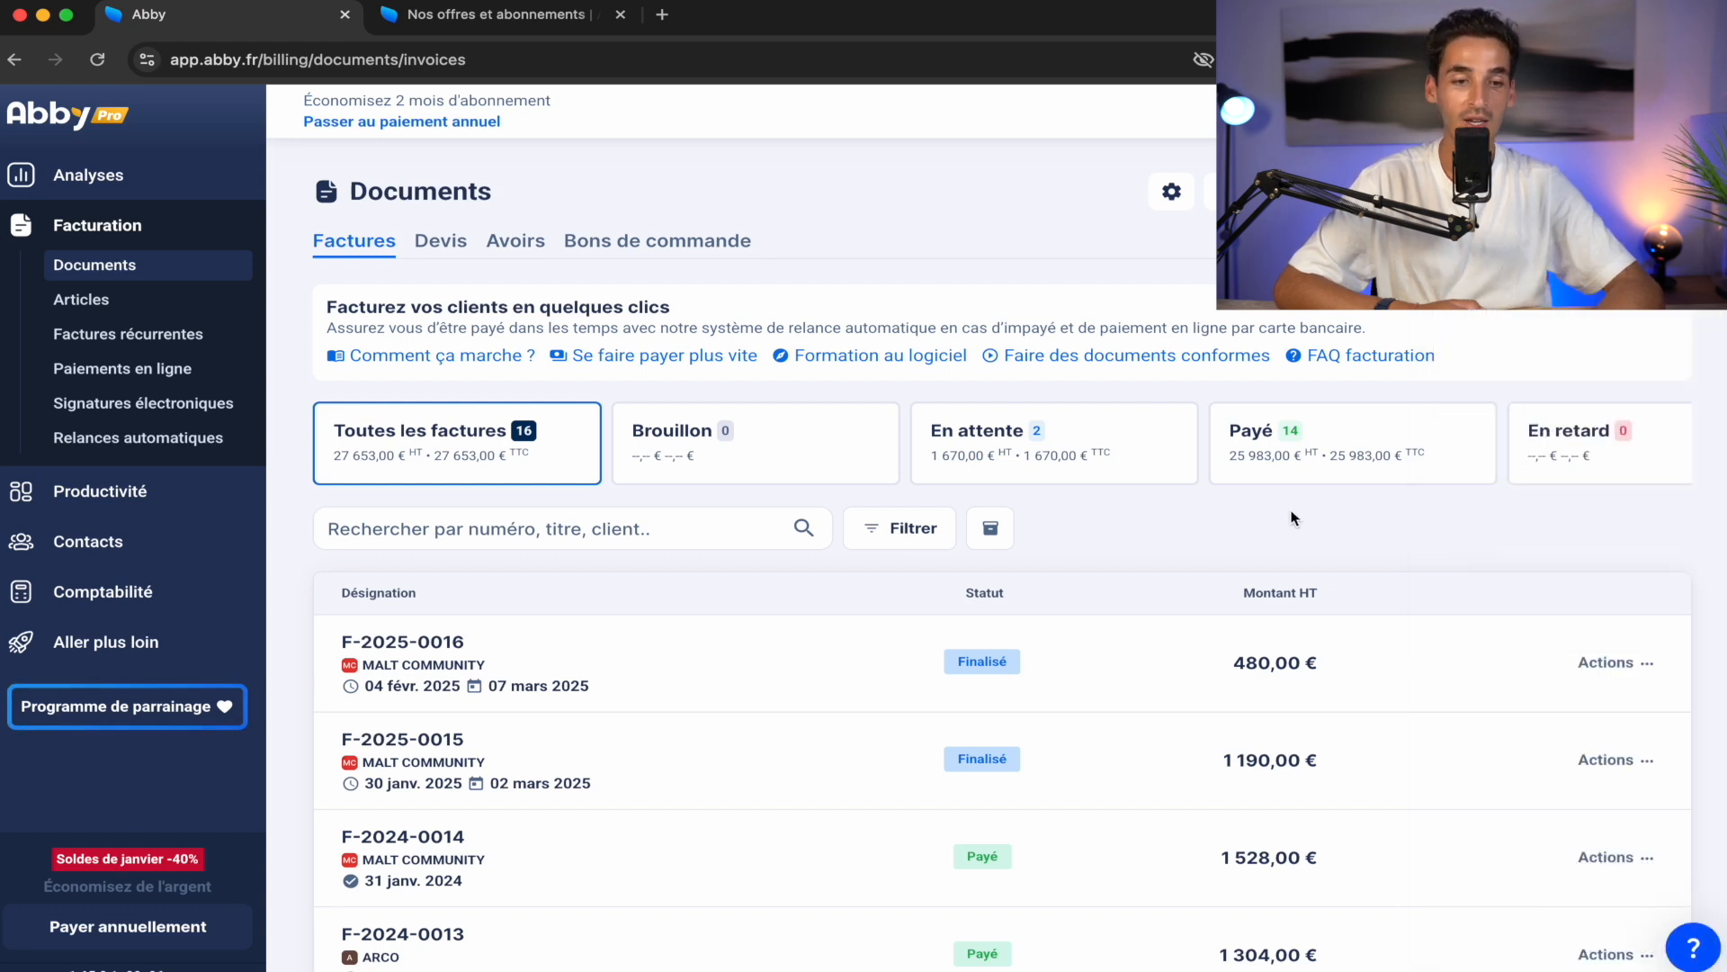
left_click(117, 178)
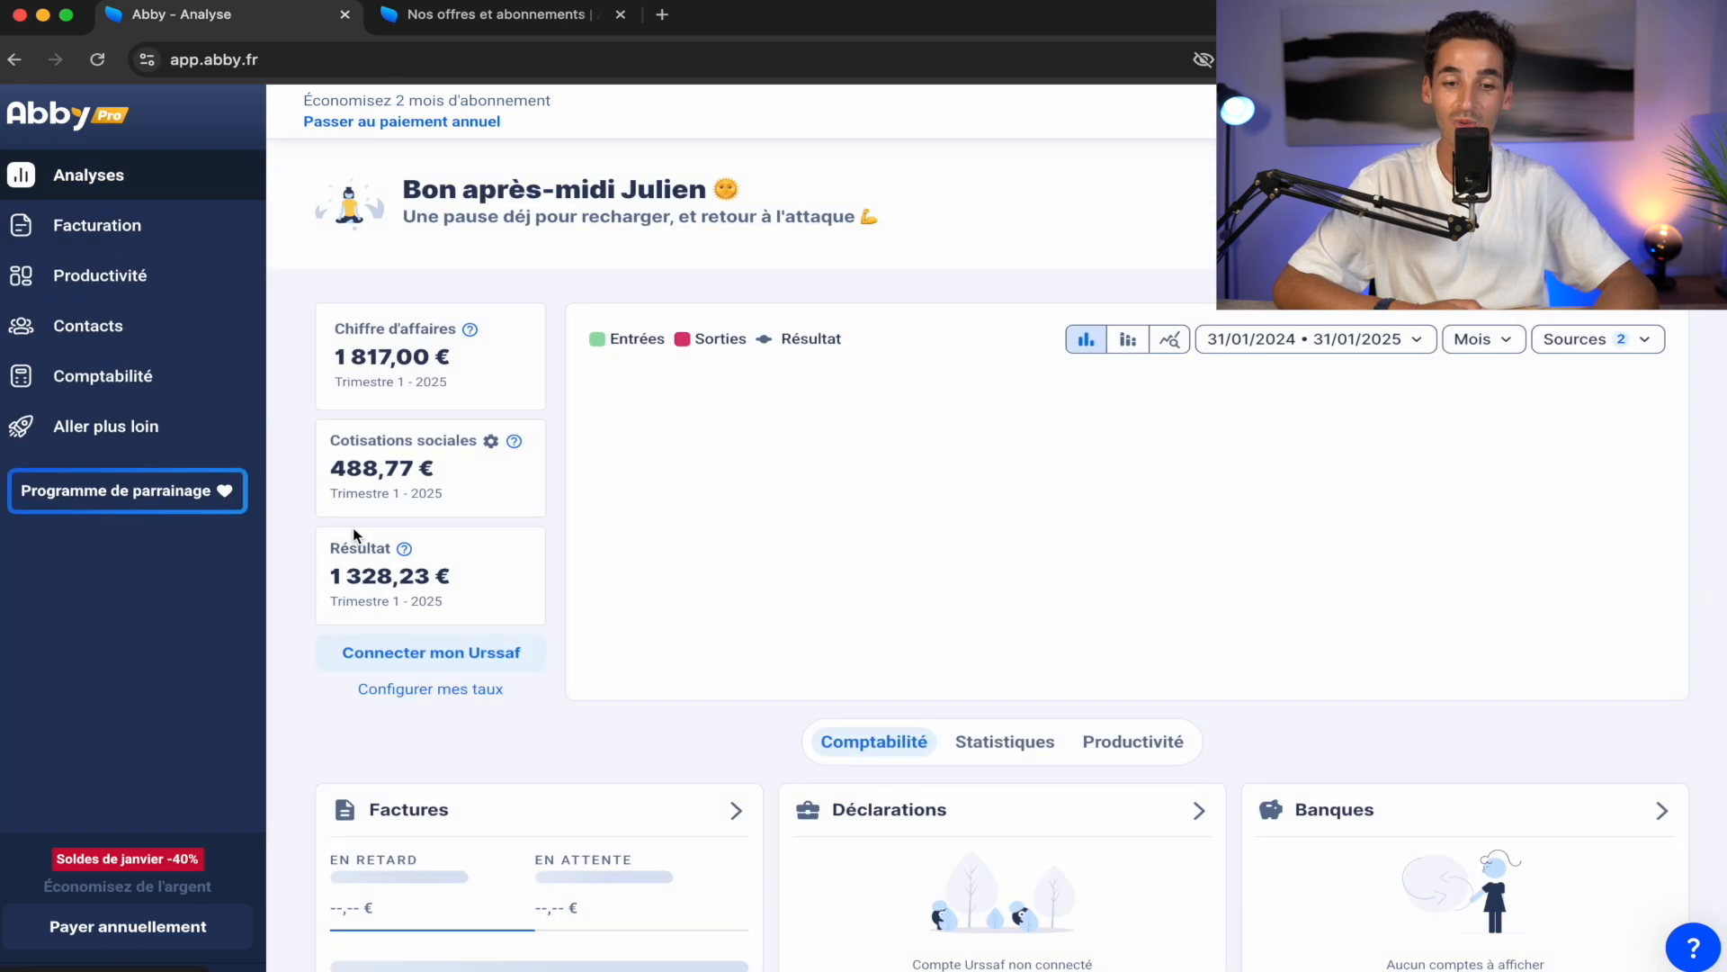